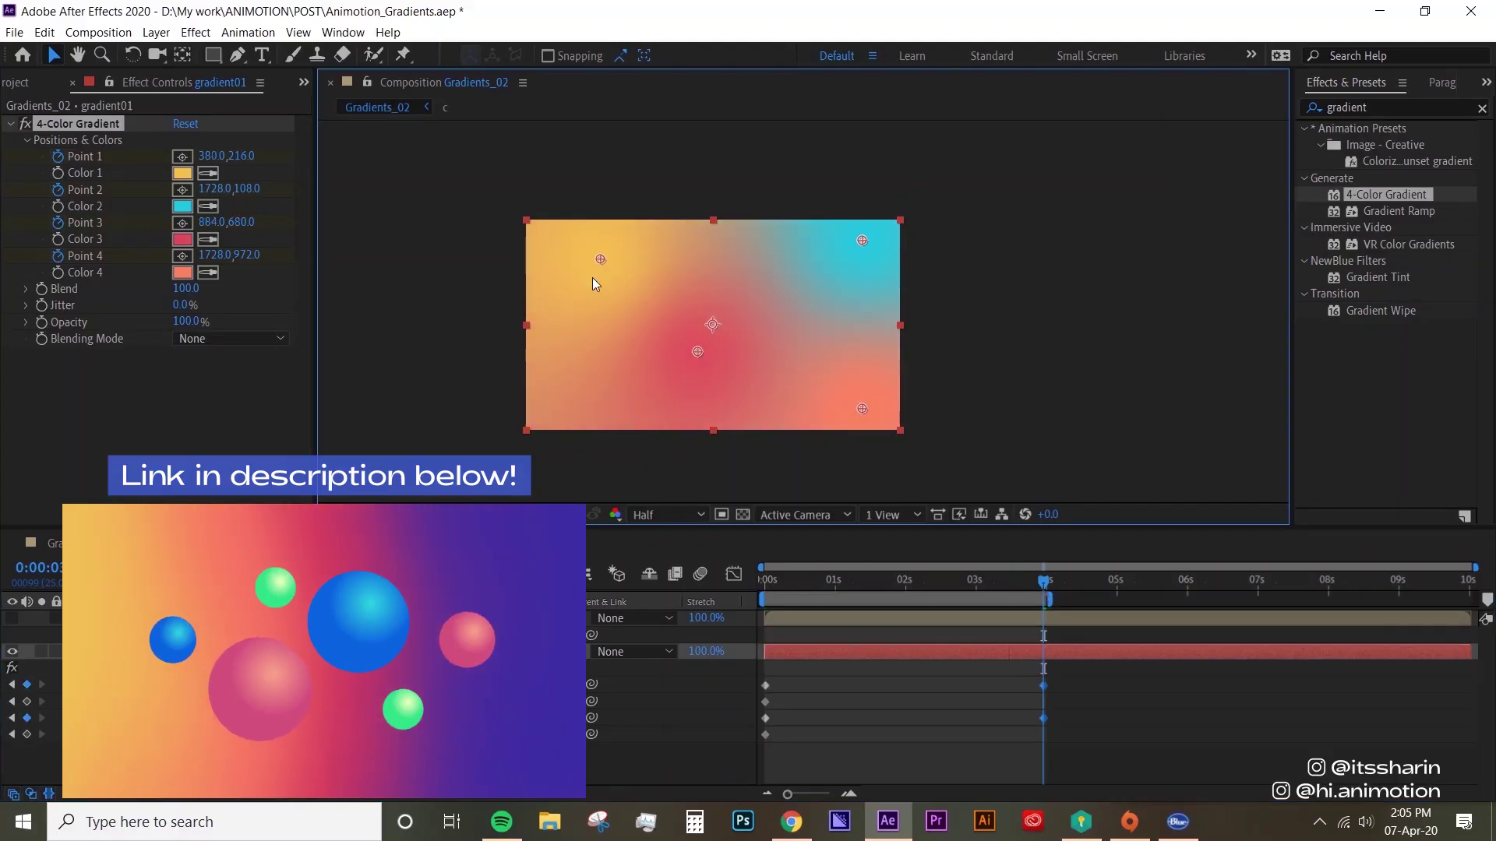
# Keyframe new positions for 4-Color Gradient Points 1, 2 and 4 across the frame
pyautogui.moveTo(601, 259); pyautogui.dragTo(589, 360)
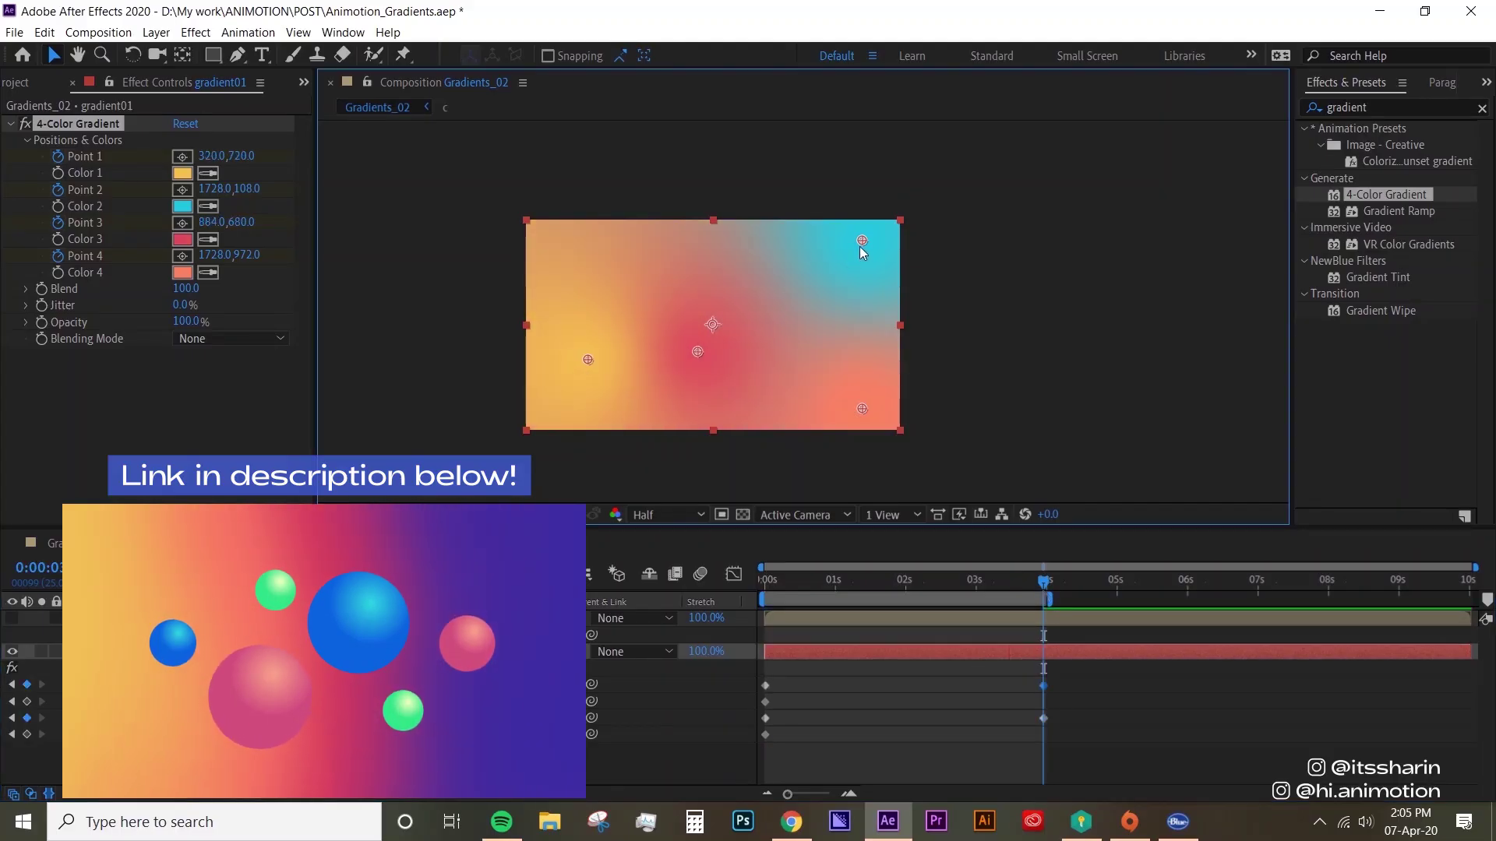
pyautogui.moveTo(862, 240); pyautogui.dragTo(677, 293)
pyautogui.moveTo(862, 408); pyautogui.dragTo(811, 310)
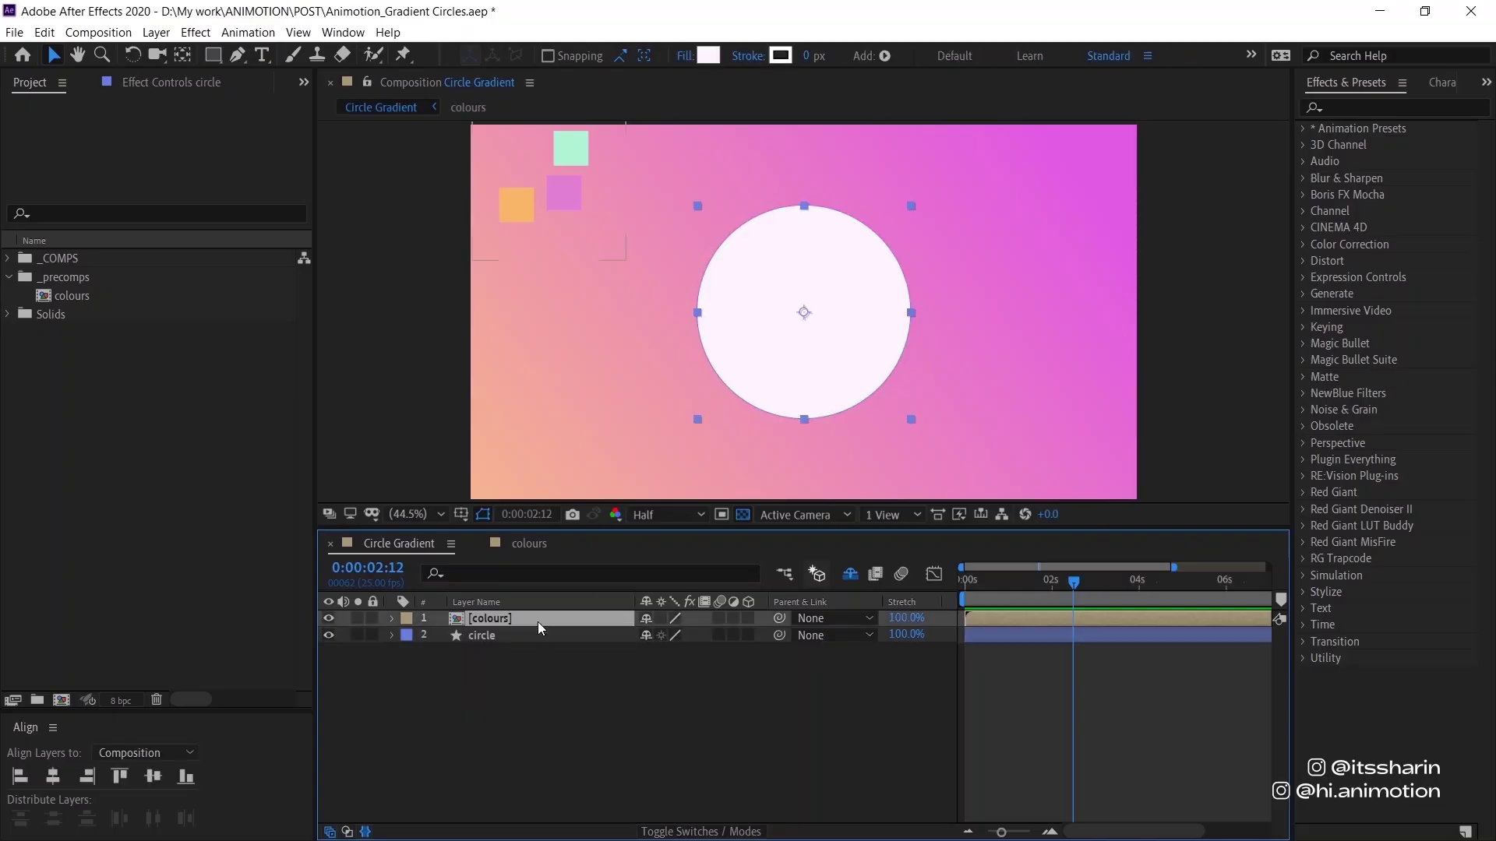
# Deselect the colours layer and select only the circle layer in the timeline
pyautogui.click(511, 759)
pyautogui.click(544, 637)
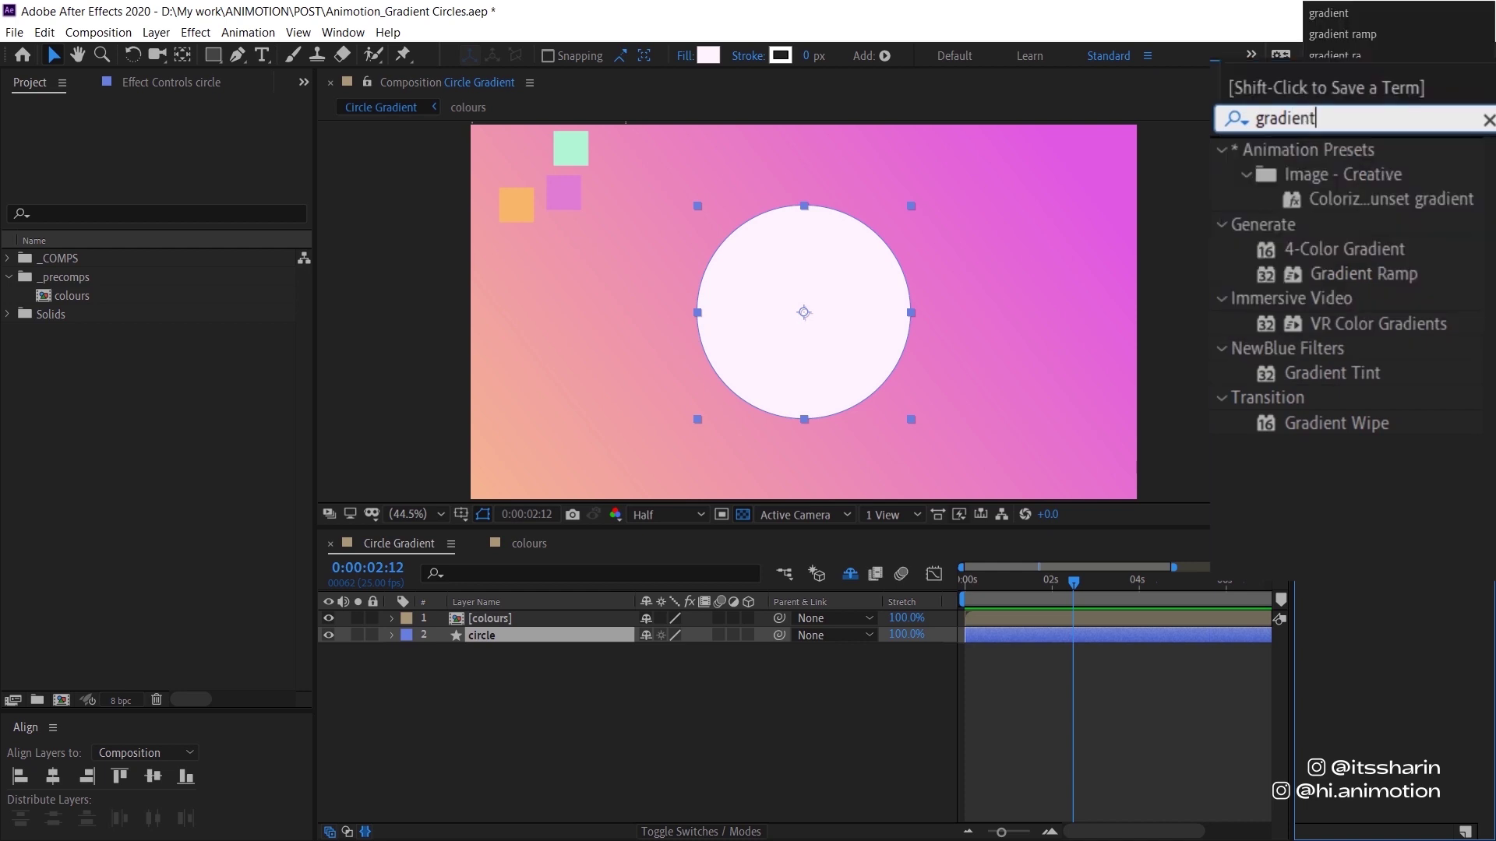
# Apply 4-Color Gradient to the circle, sampling mint, violet, orange and violet swatches as Colors 1–4
pyautogui.press('Return')
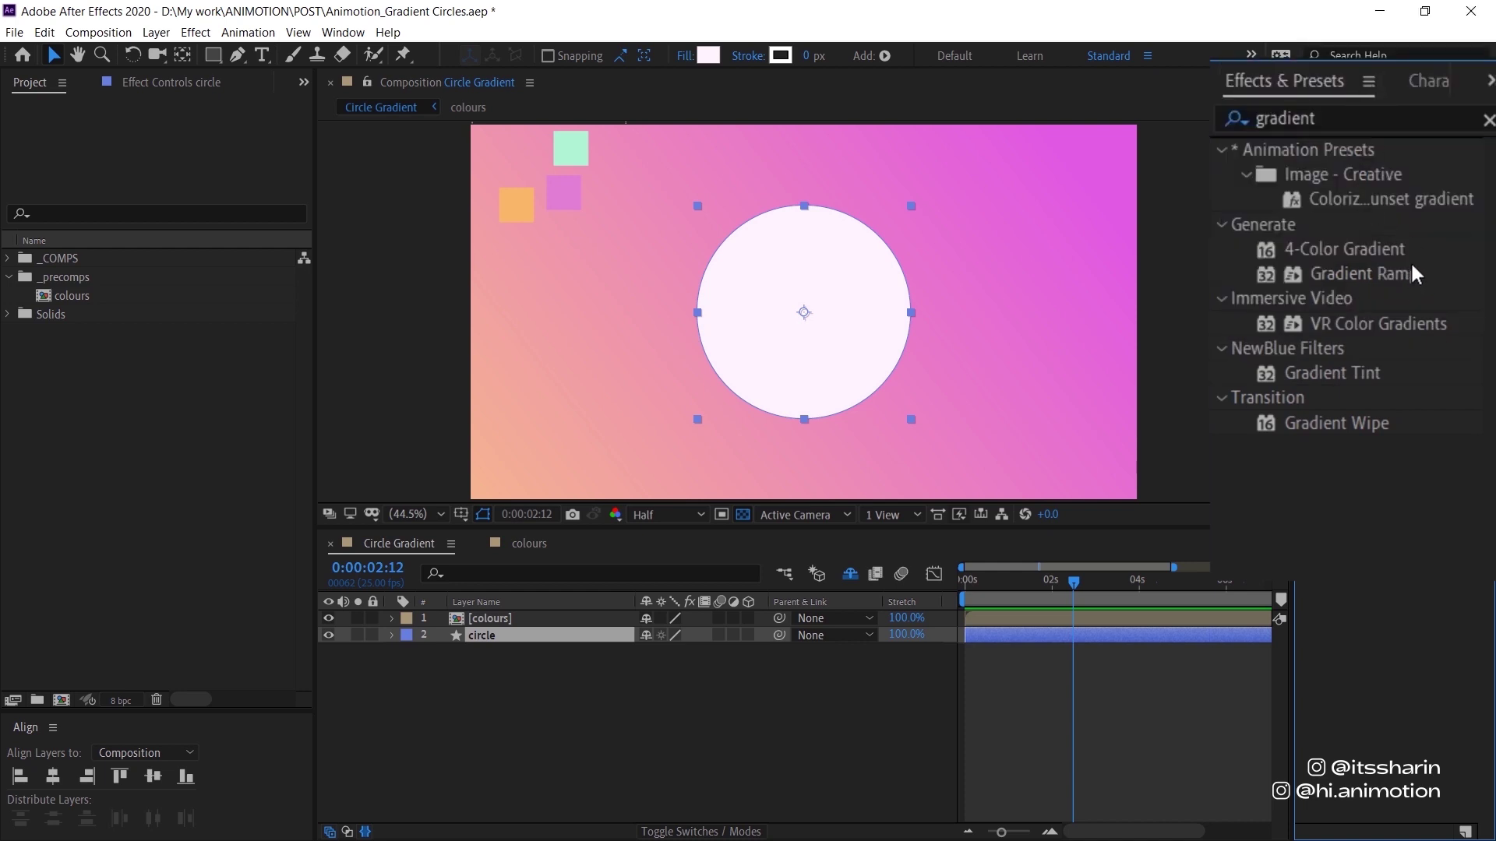
pyautogui.moveTo(1394, 248); pyautogui.dragTo(1036, 638)
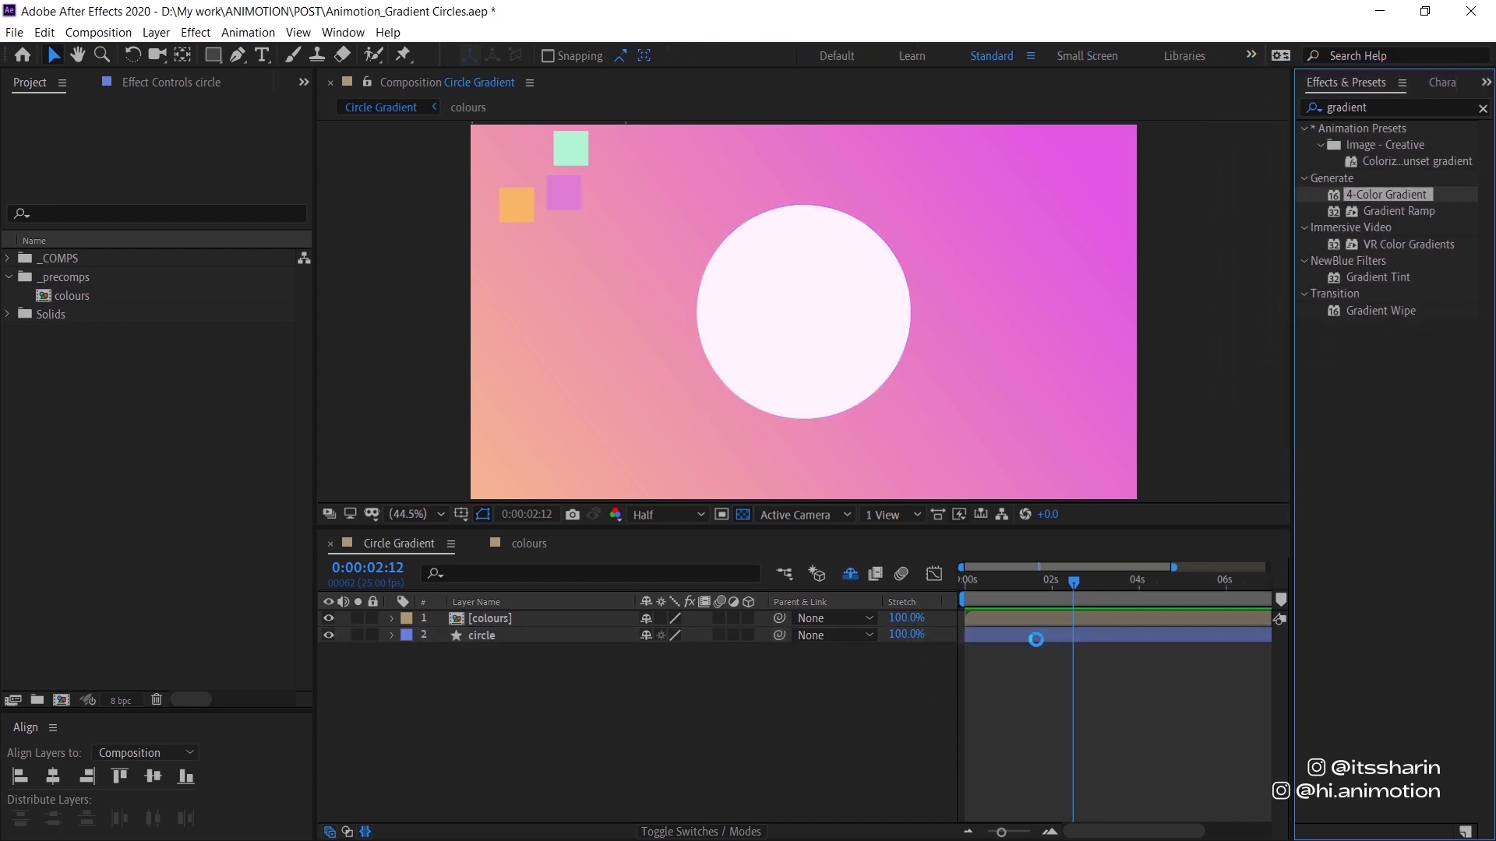
pyautogui.click(307, 208)
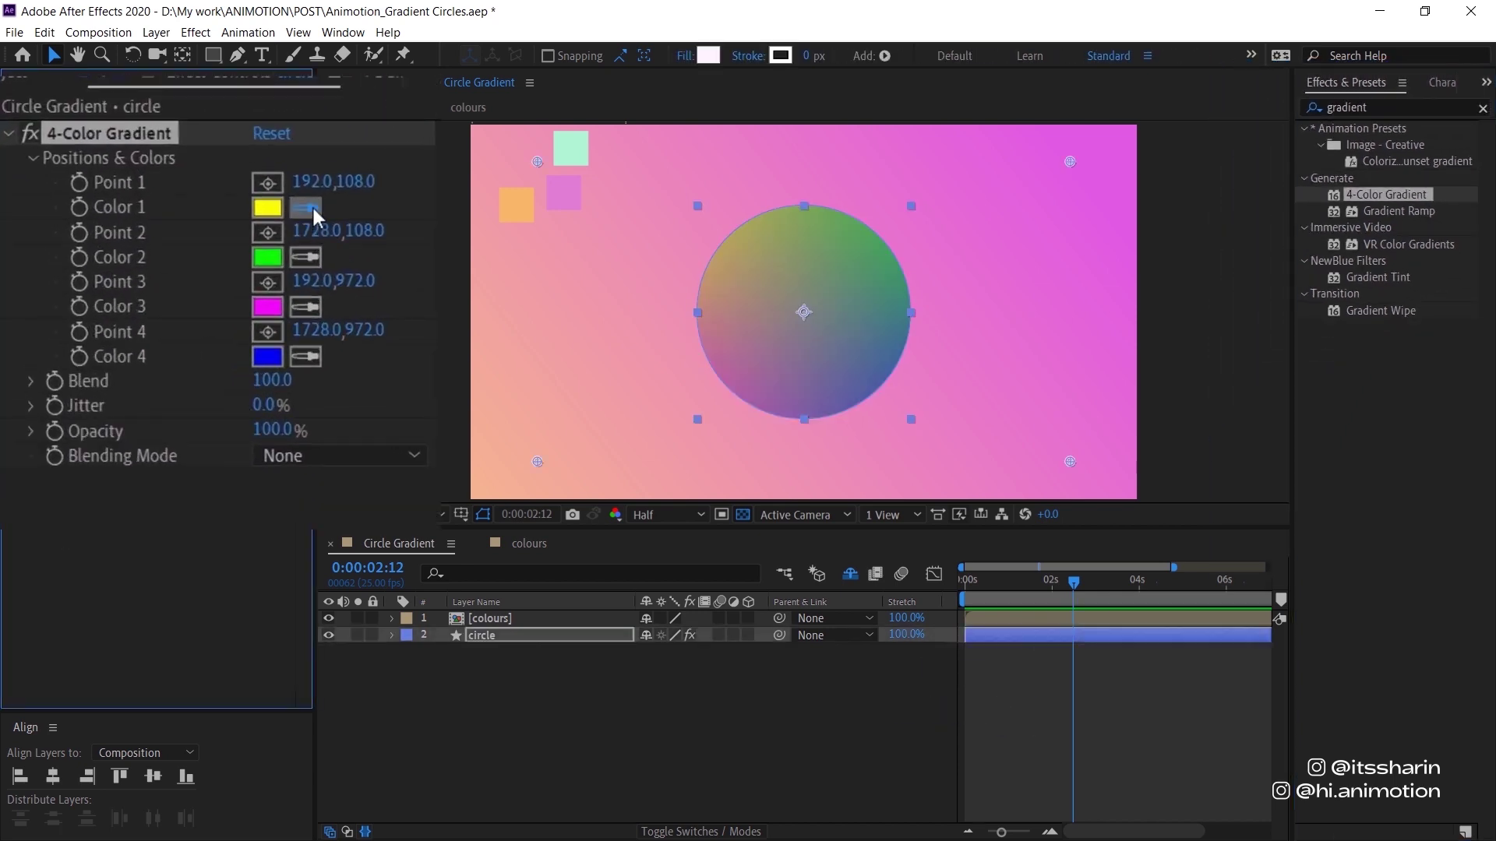
pyautogui.click(571, 153)
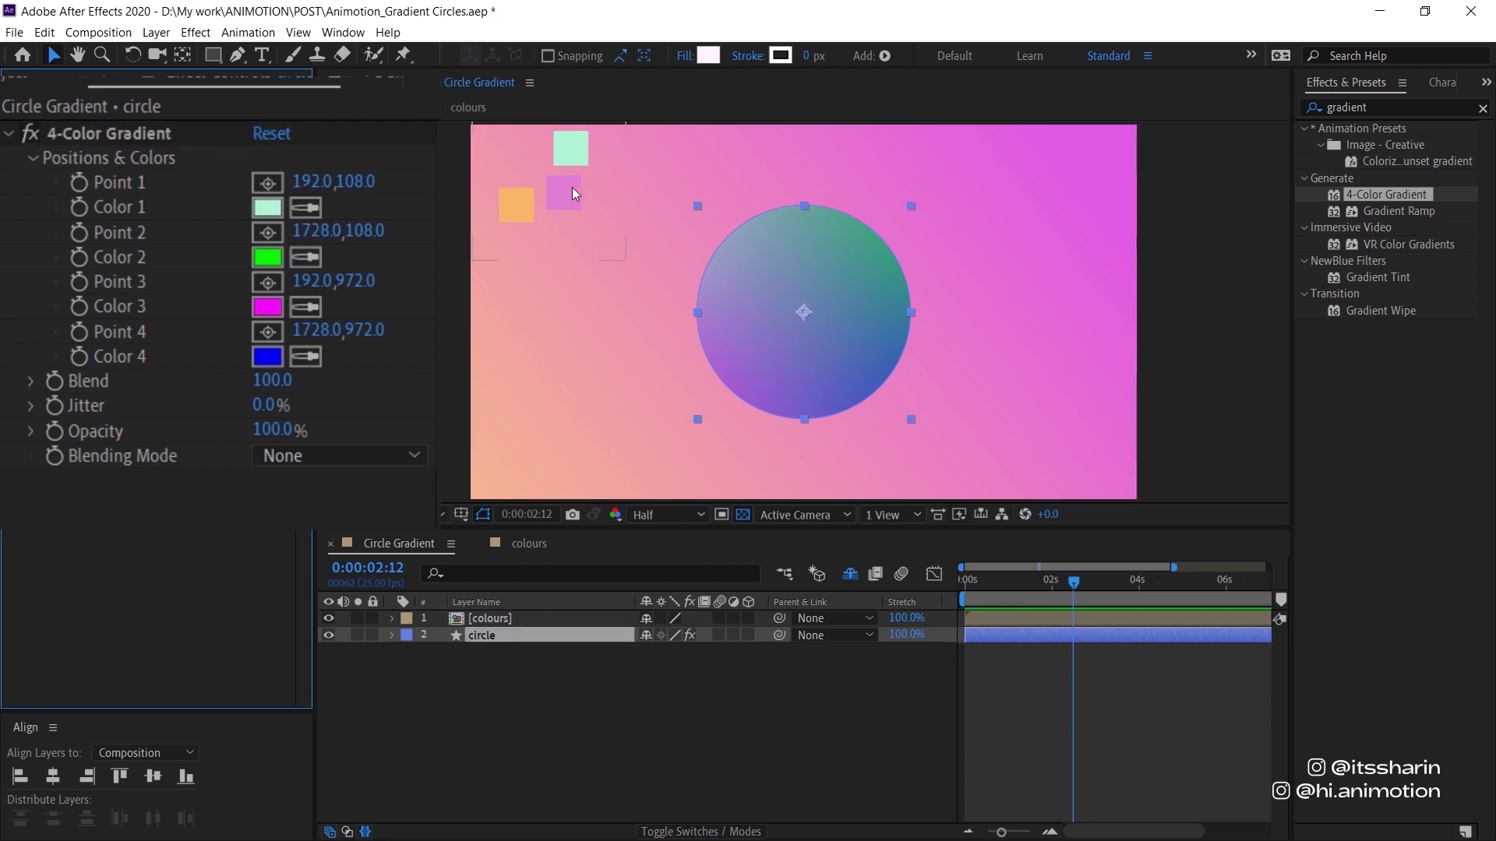
pyautogui.click(308, 258)
pyautogui.click(576, 192)
pyautogui.click(305, 307)
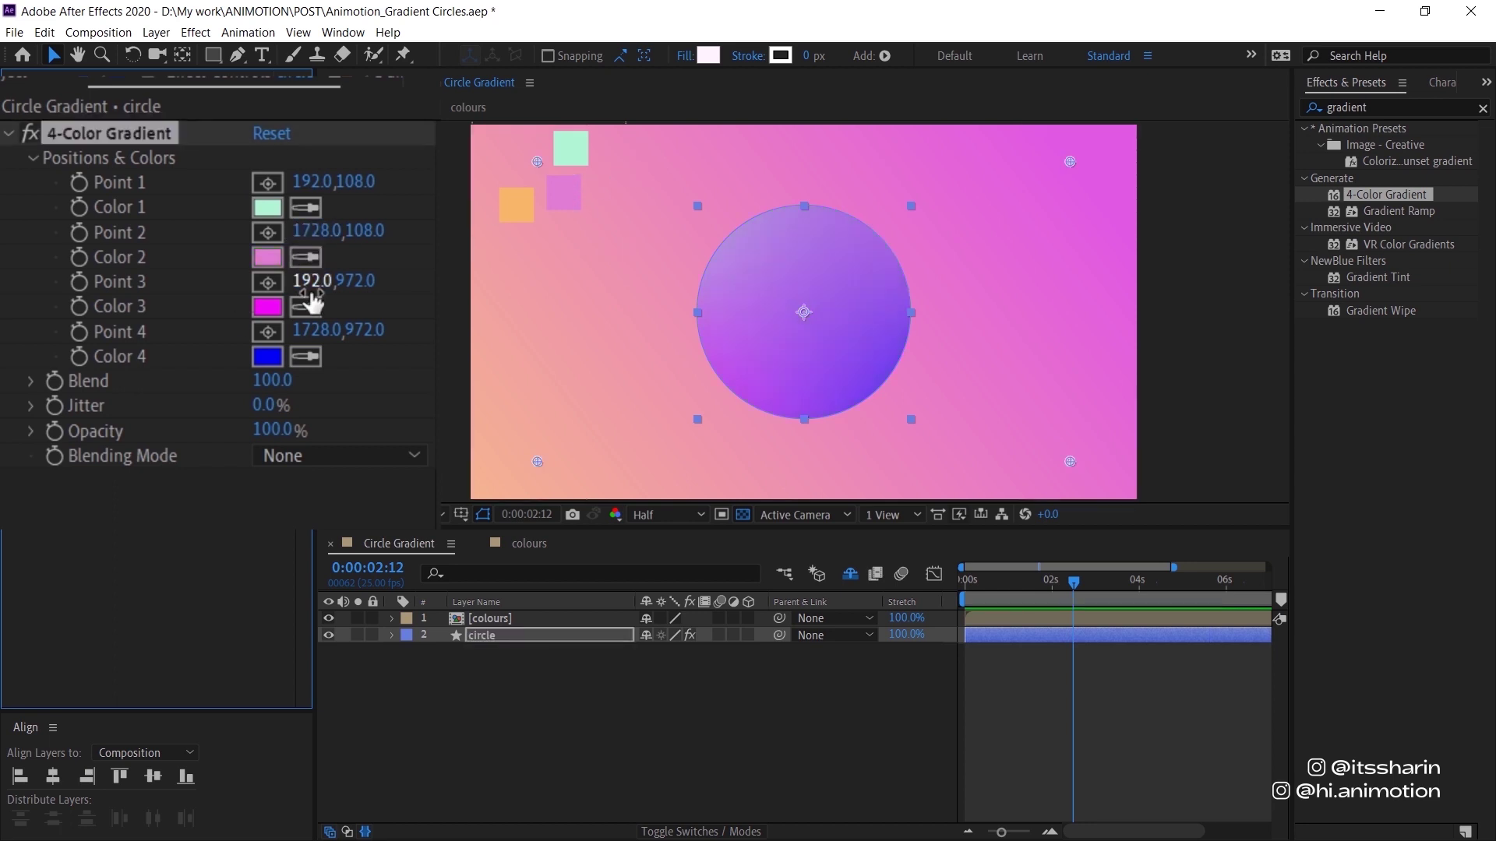
pyautogui.click(523, 204)
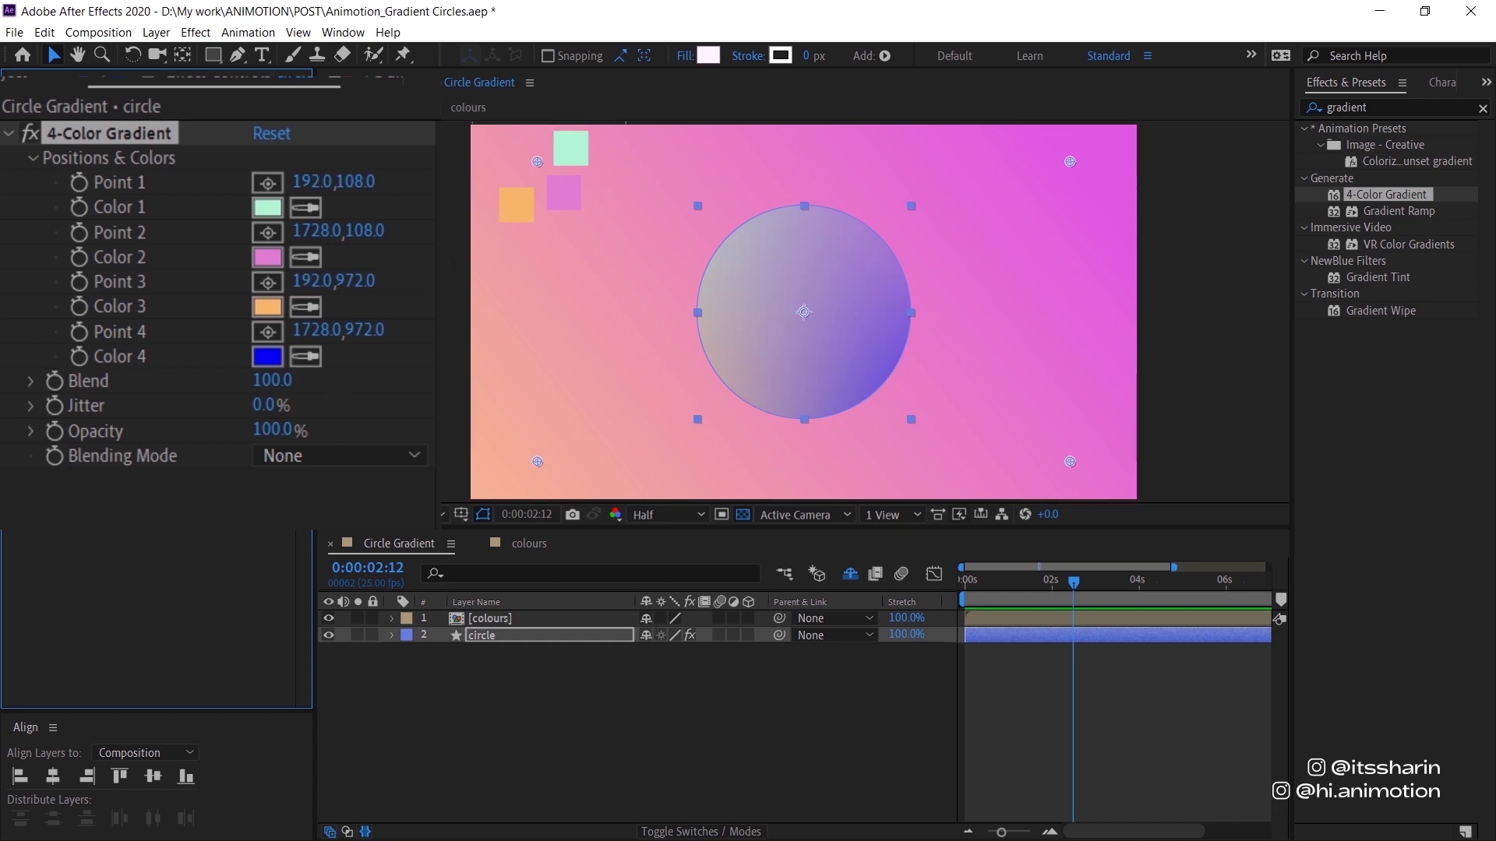
pyautogui.click(306, 357)
pyautogui.click(577, 187)
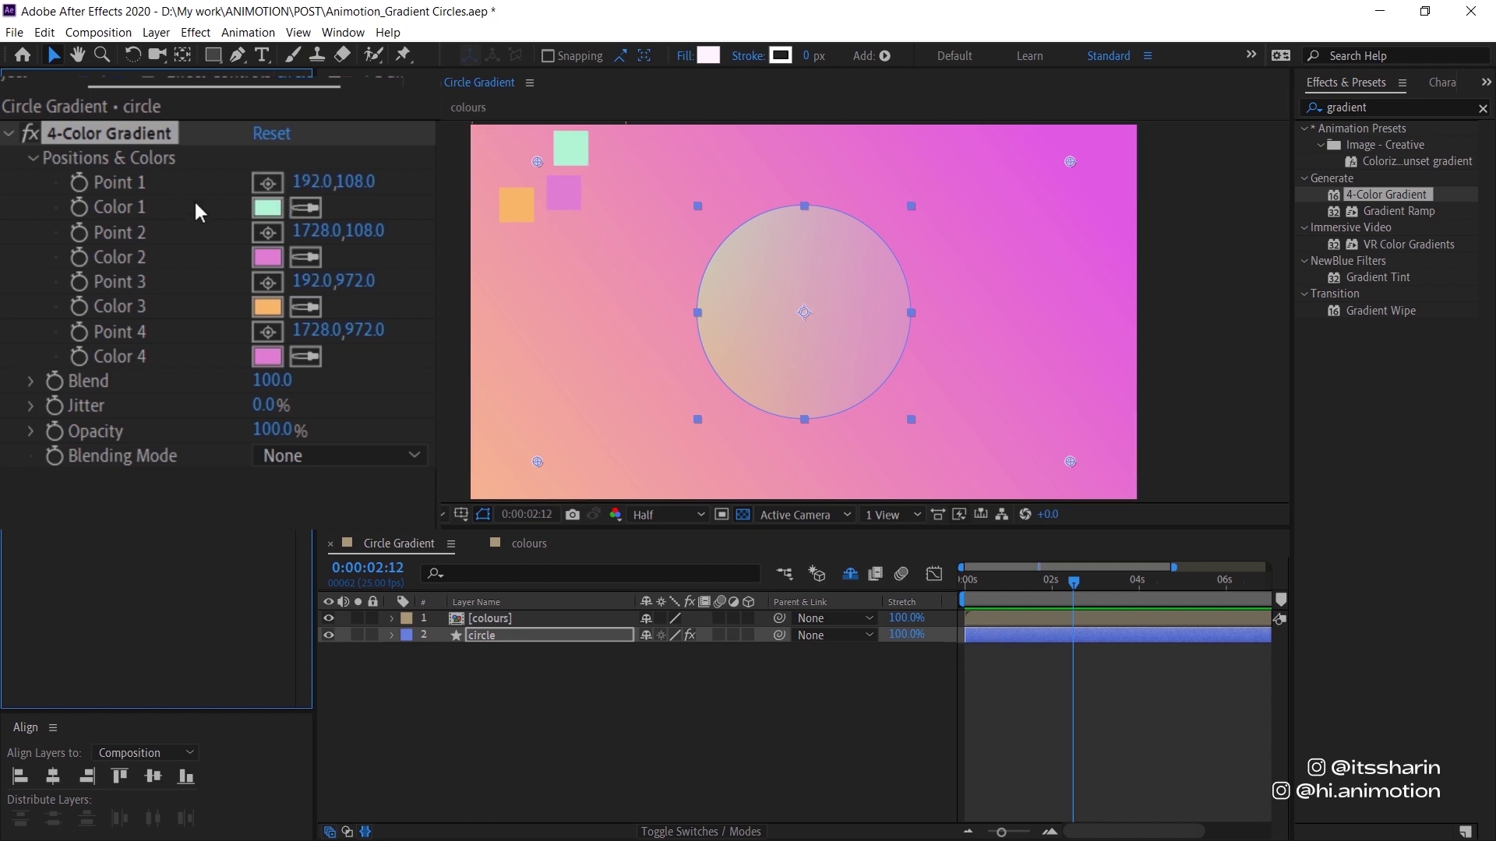
# Place gradient Points 1–4 on the circle's upper-left, upper-right, lower-right and lower-left edges
pyautogui.click(268, 182)
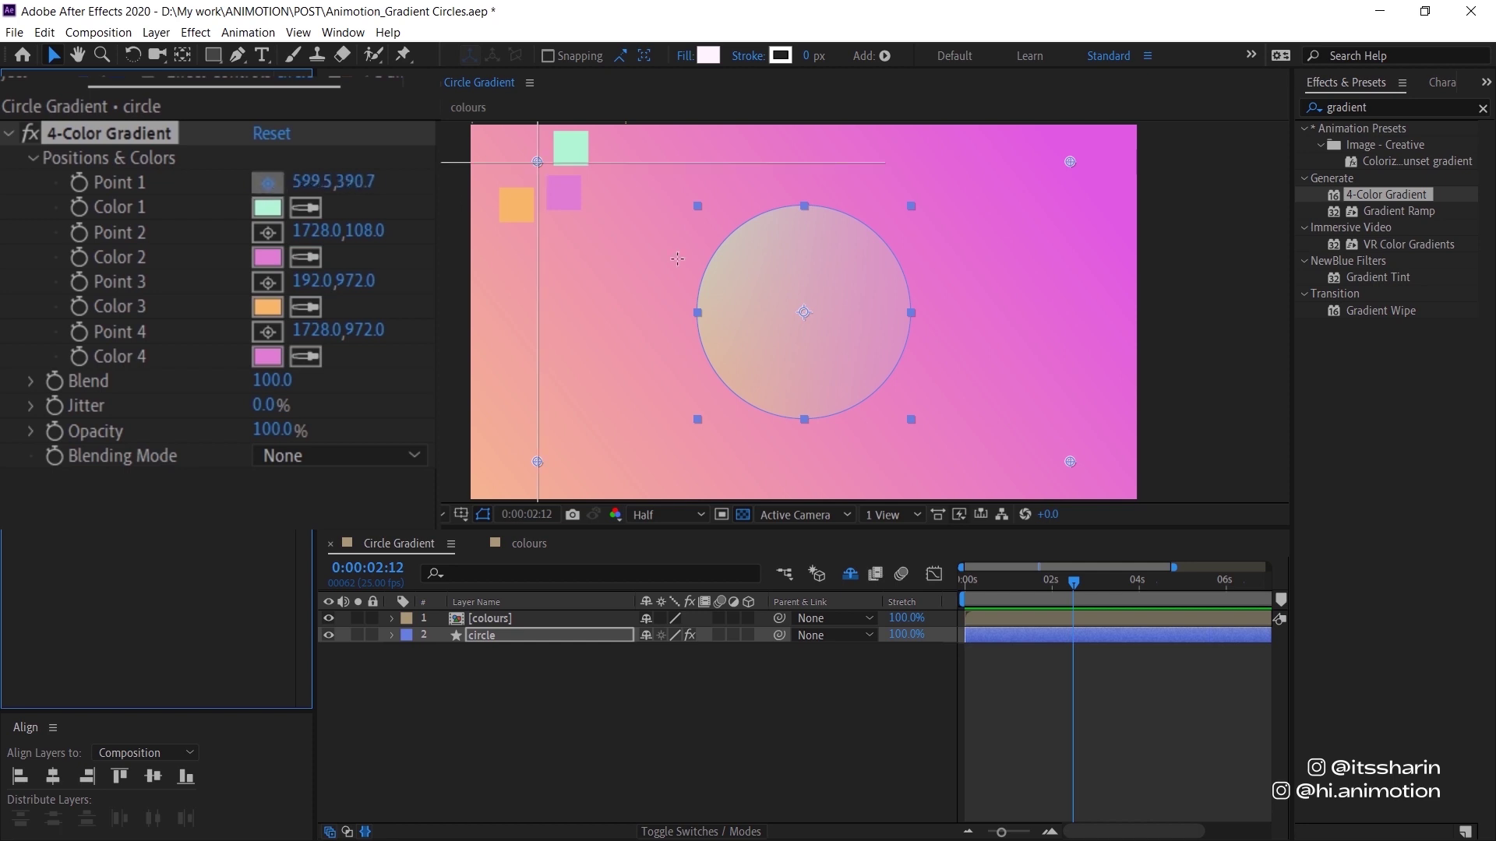
pyautogui.click(704, 234)
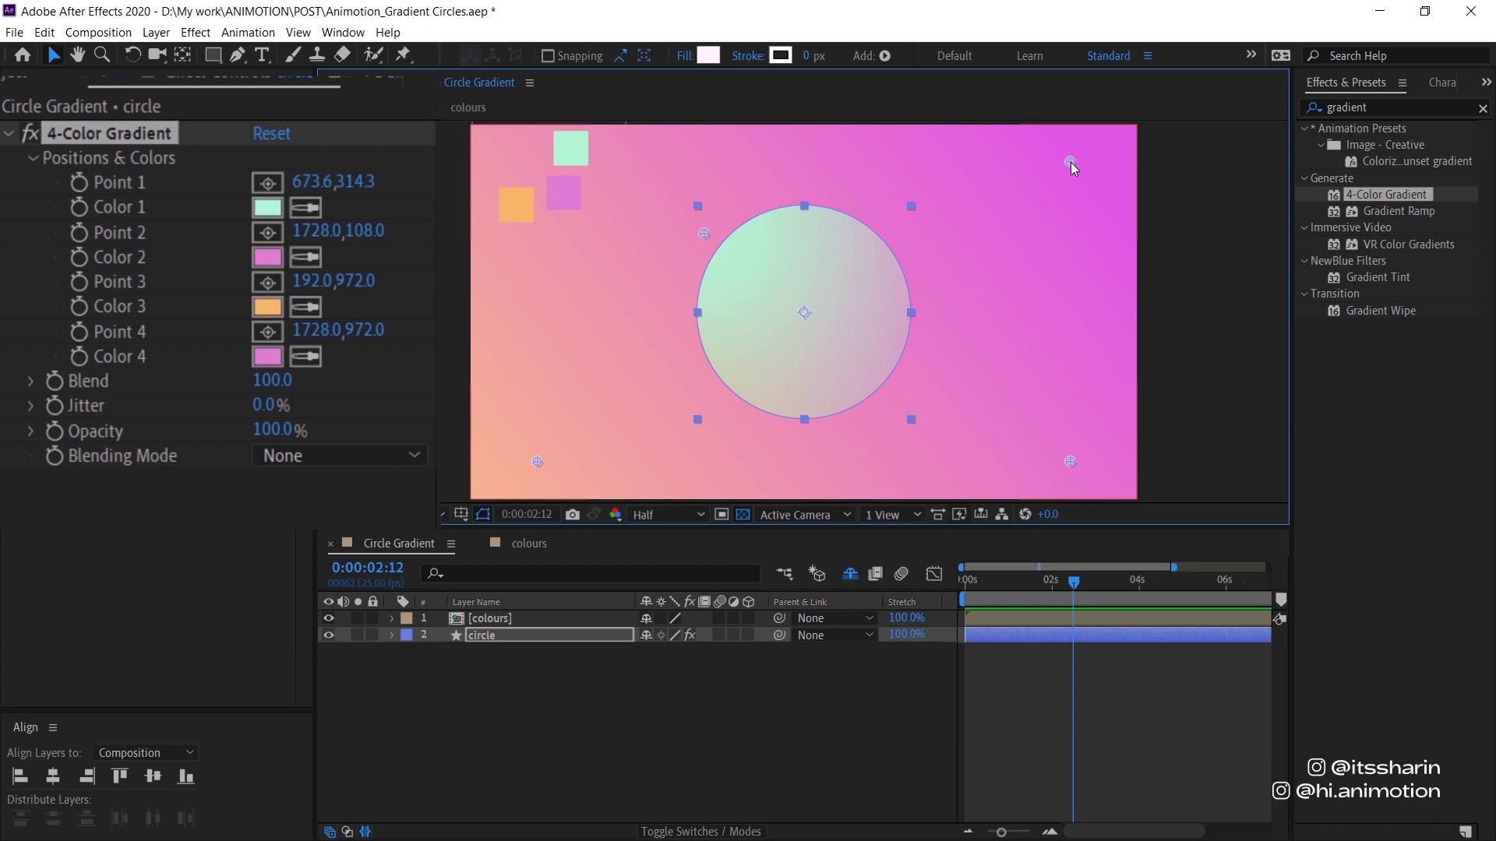
pyautogui.moveTo(1070, 162); pyautogui.dragTo(909, 232)
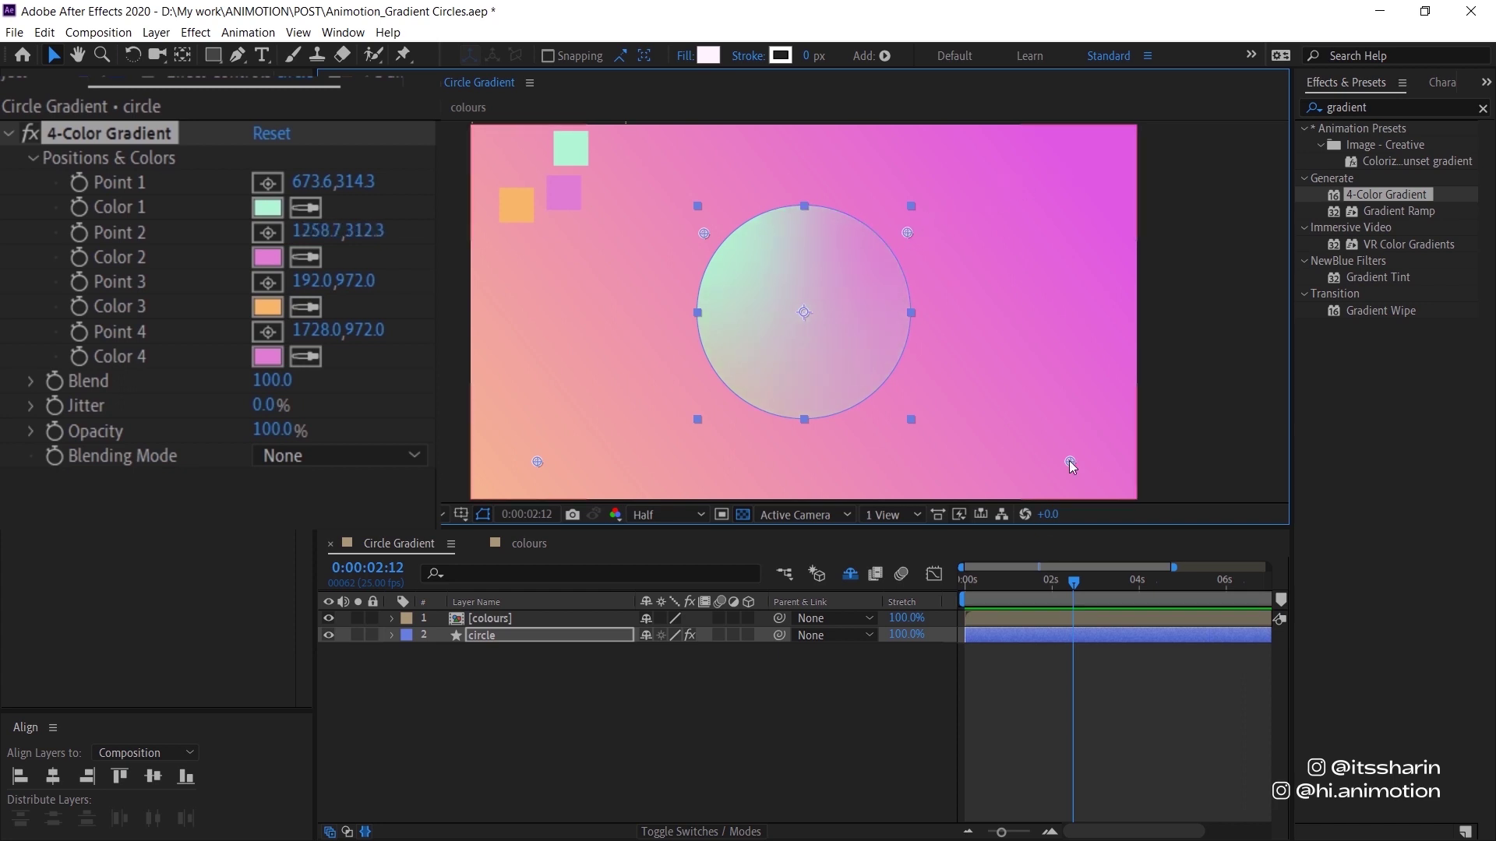
pyautogui.moveTo(1069, 461); pyautogui.dragTo(705, 392)
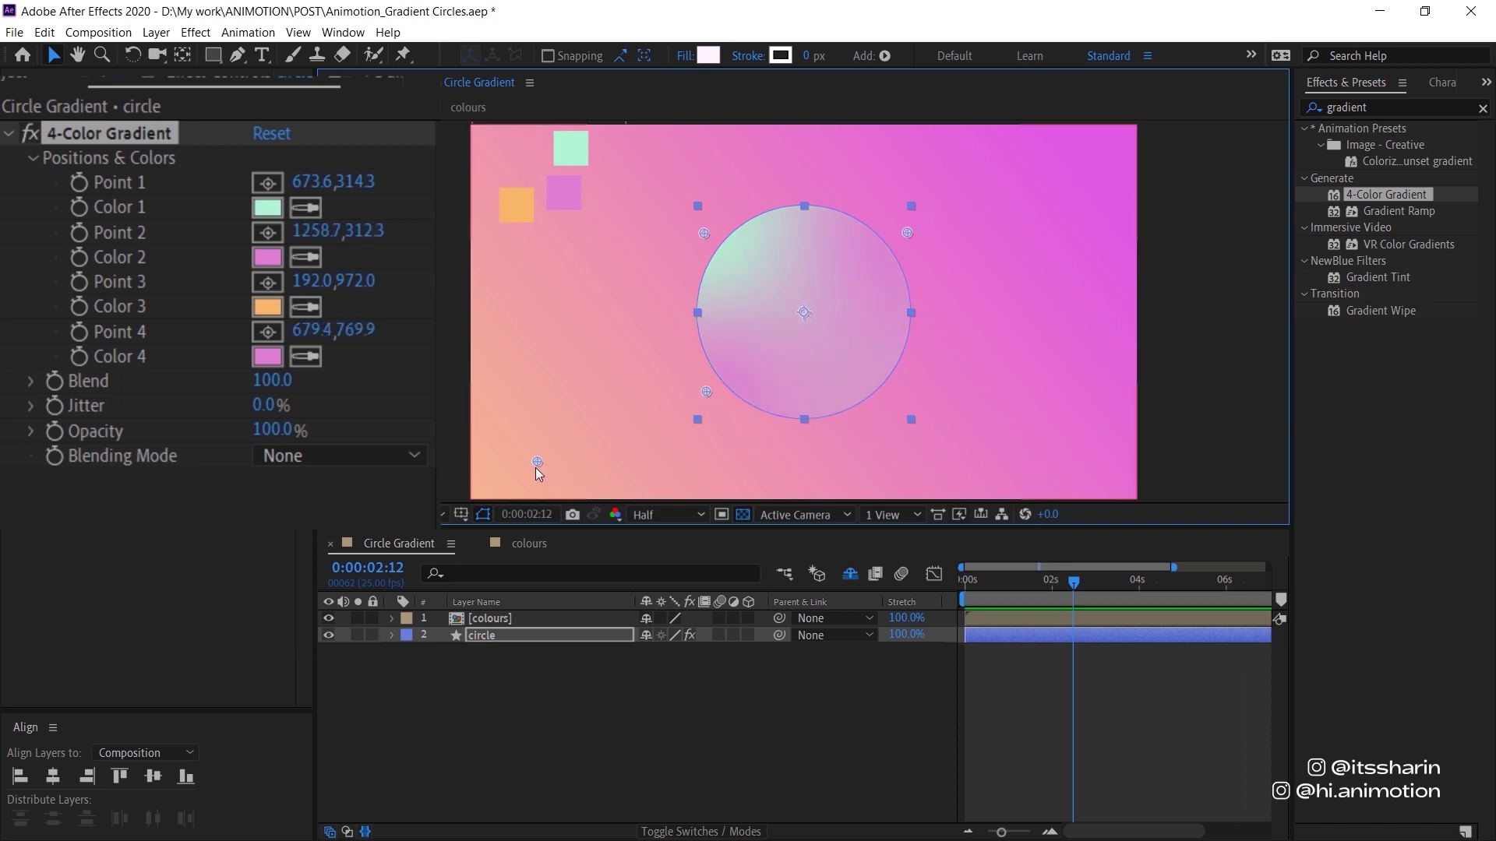
pyautogui.moveTo(535, 467); pyautogui.dragTo(908, 405)
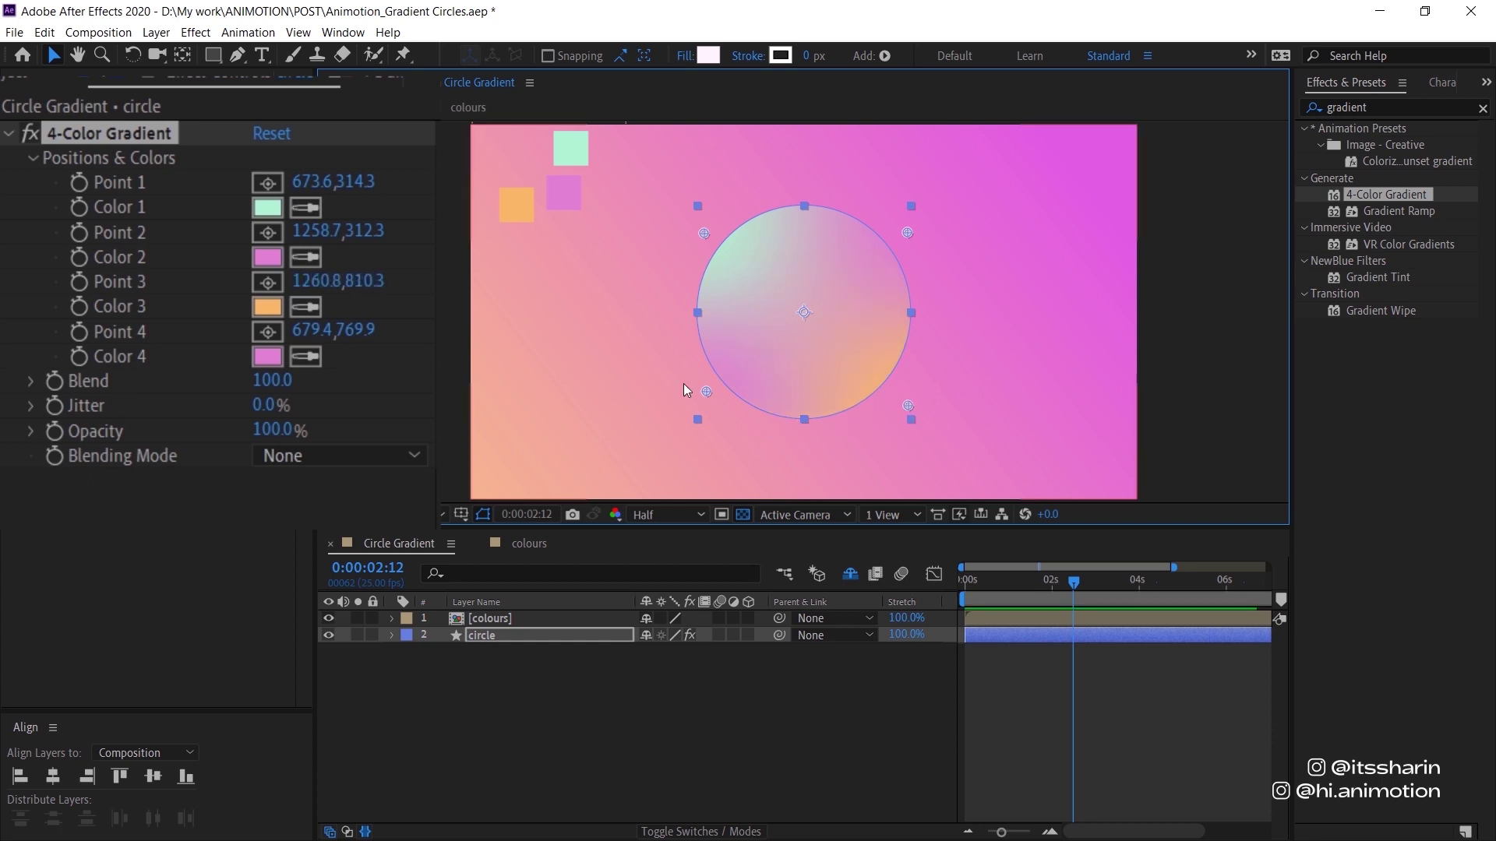
pyautogui.click(527, 639)
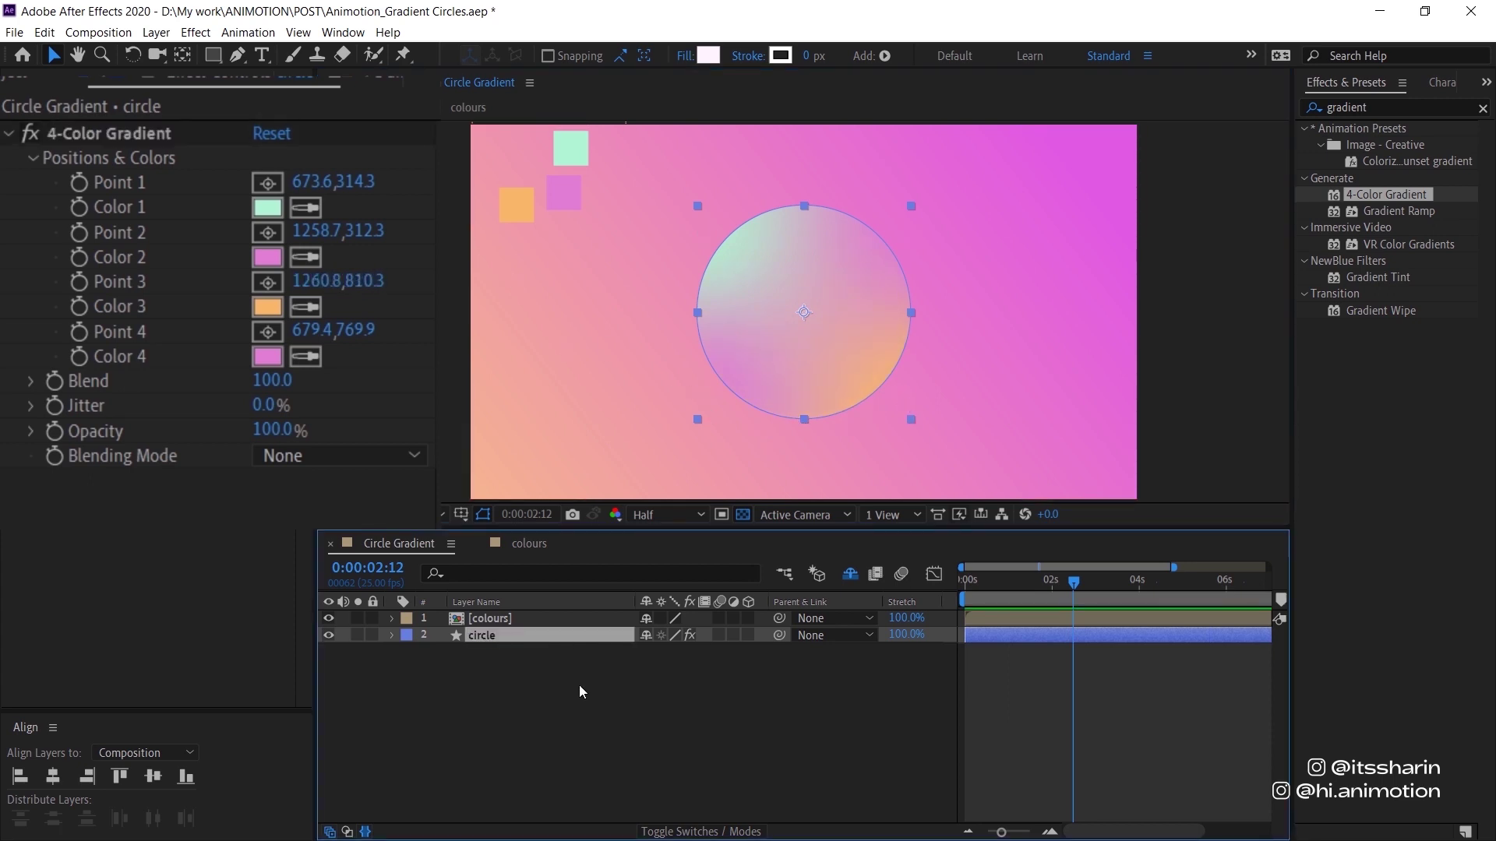
pyautogui.moveTo(867, 293)
pyautogui.mouseDown()
pyautogui.moveTo(935, 308)
pyautogui.moveTo(937, 228)
pyautogui.moveTo(769, 335)
pyautogui.moveTo(684, 268)
pyautogui.moveTo(882, 348)
pyautogui.moveTo(868, 302)
pyautogui.mouseUp()
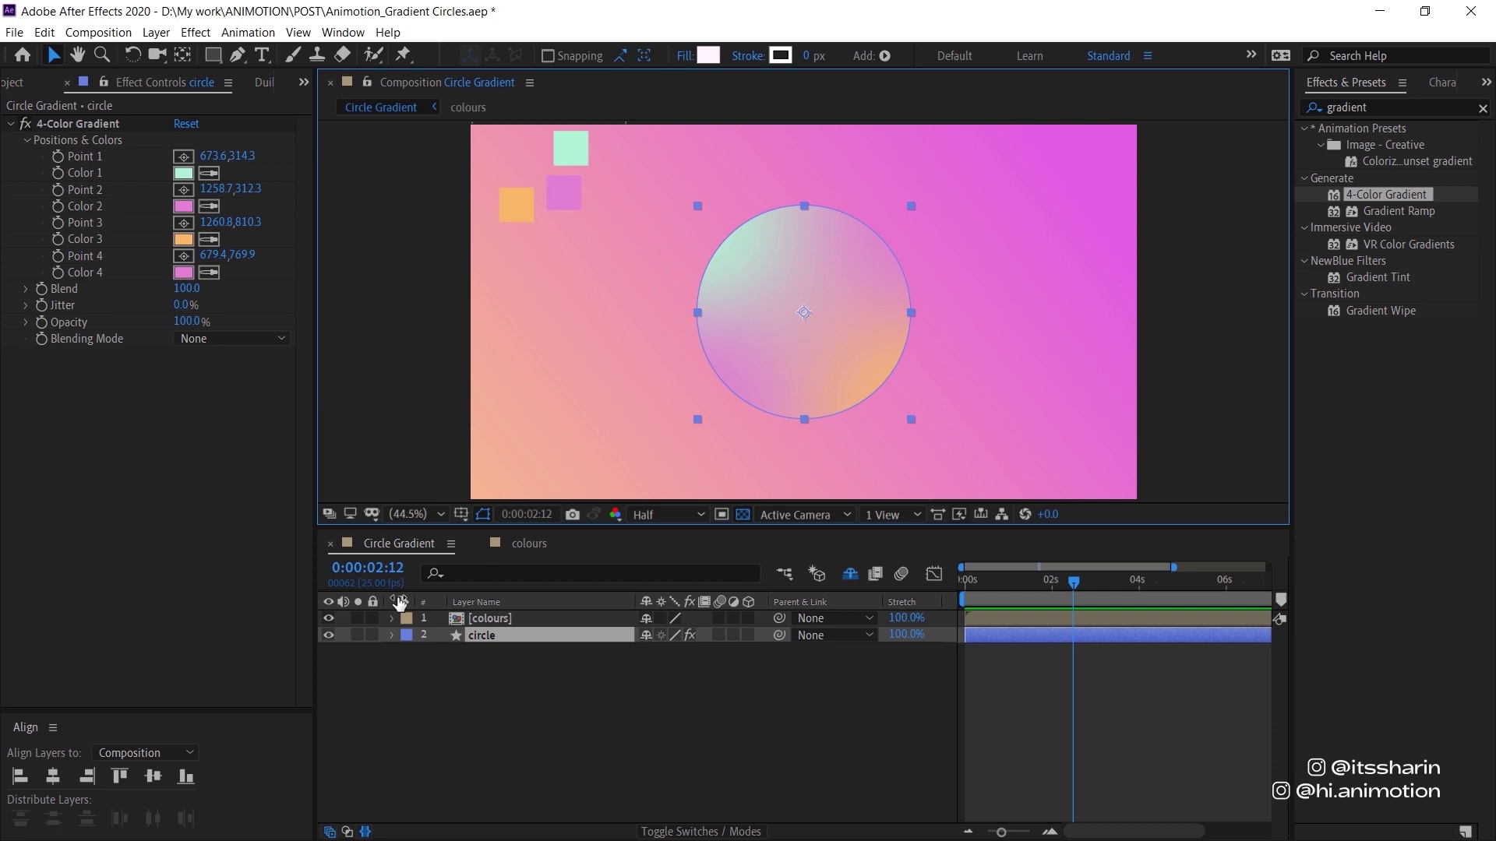
# Precompose the circle layer as circle01 and open the new composition
pyautogui.rightClick(498, 635)
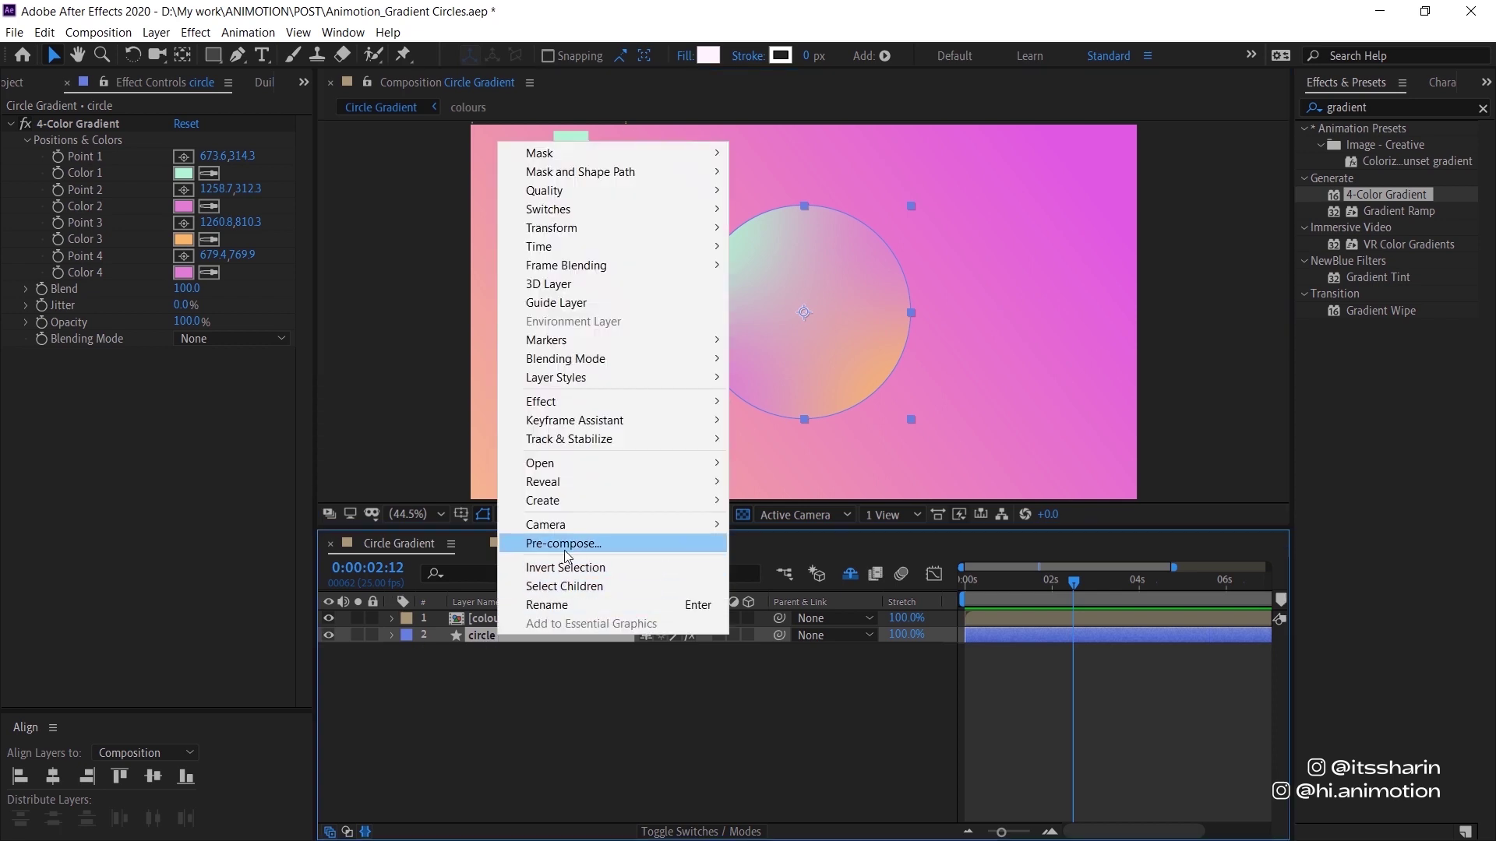
pyautogui.click(571, 543)
pyautogui.write('circle01')
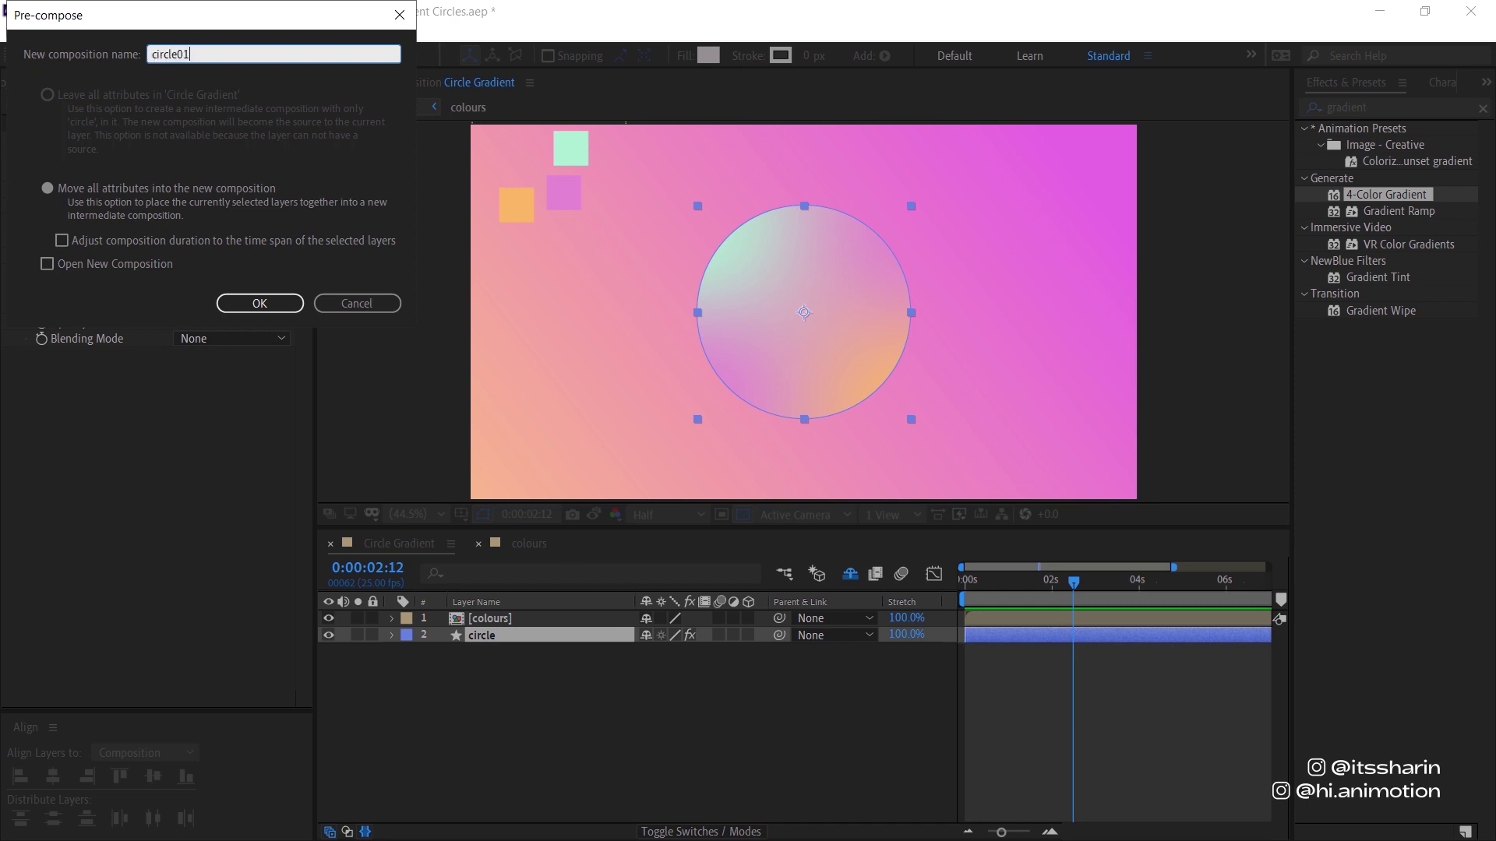
pyautogui.press('Return')
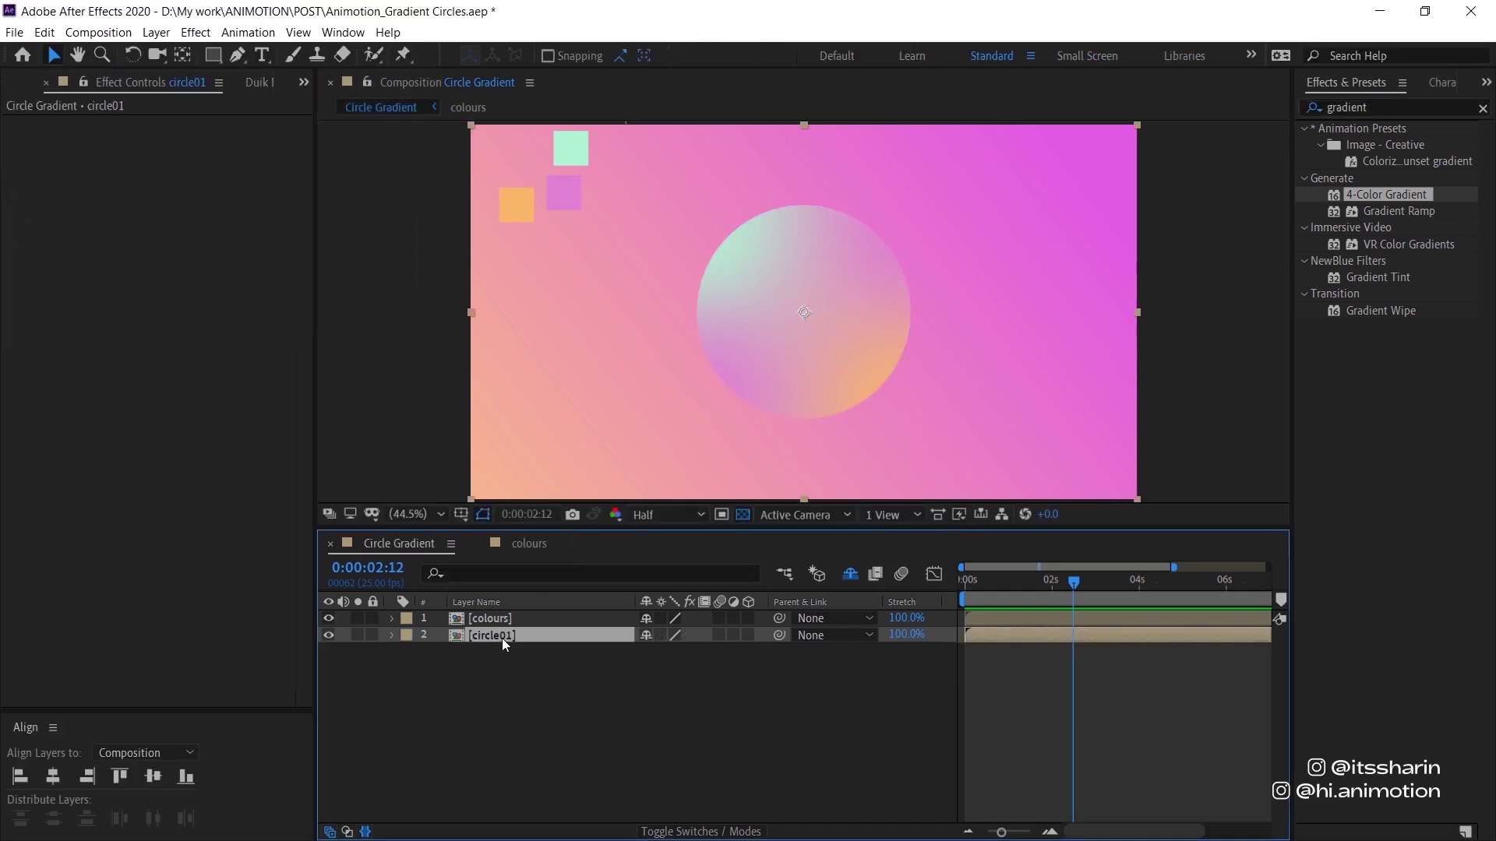
pyautogui.doubleClick(501, 636)
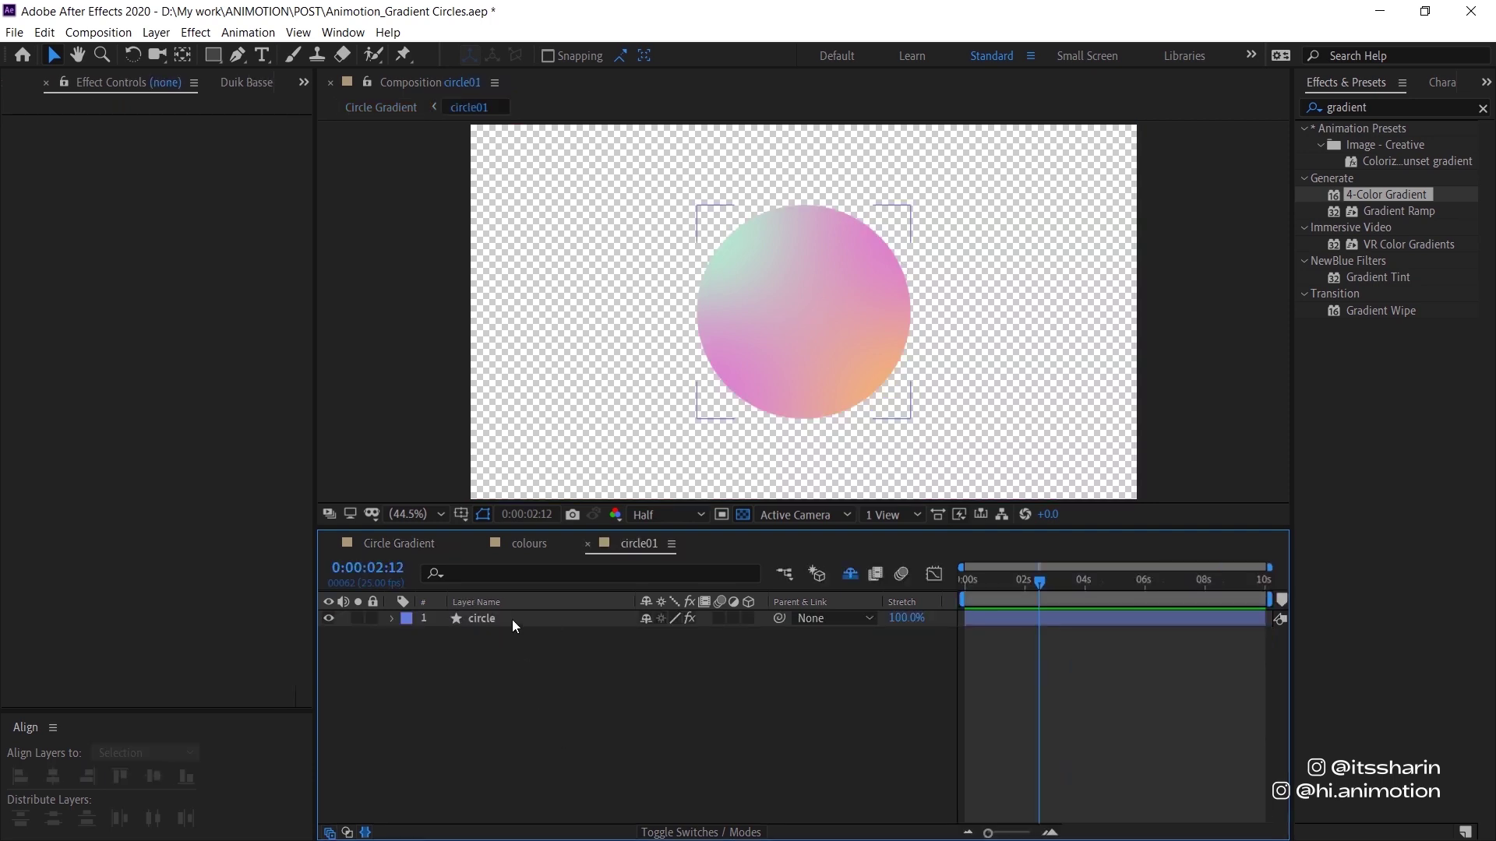
# Draw a region of interest tightly around the circle inside circle01
pyautogui.click(512, 618)
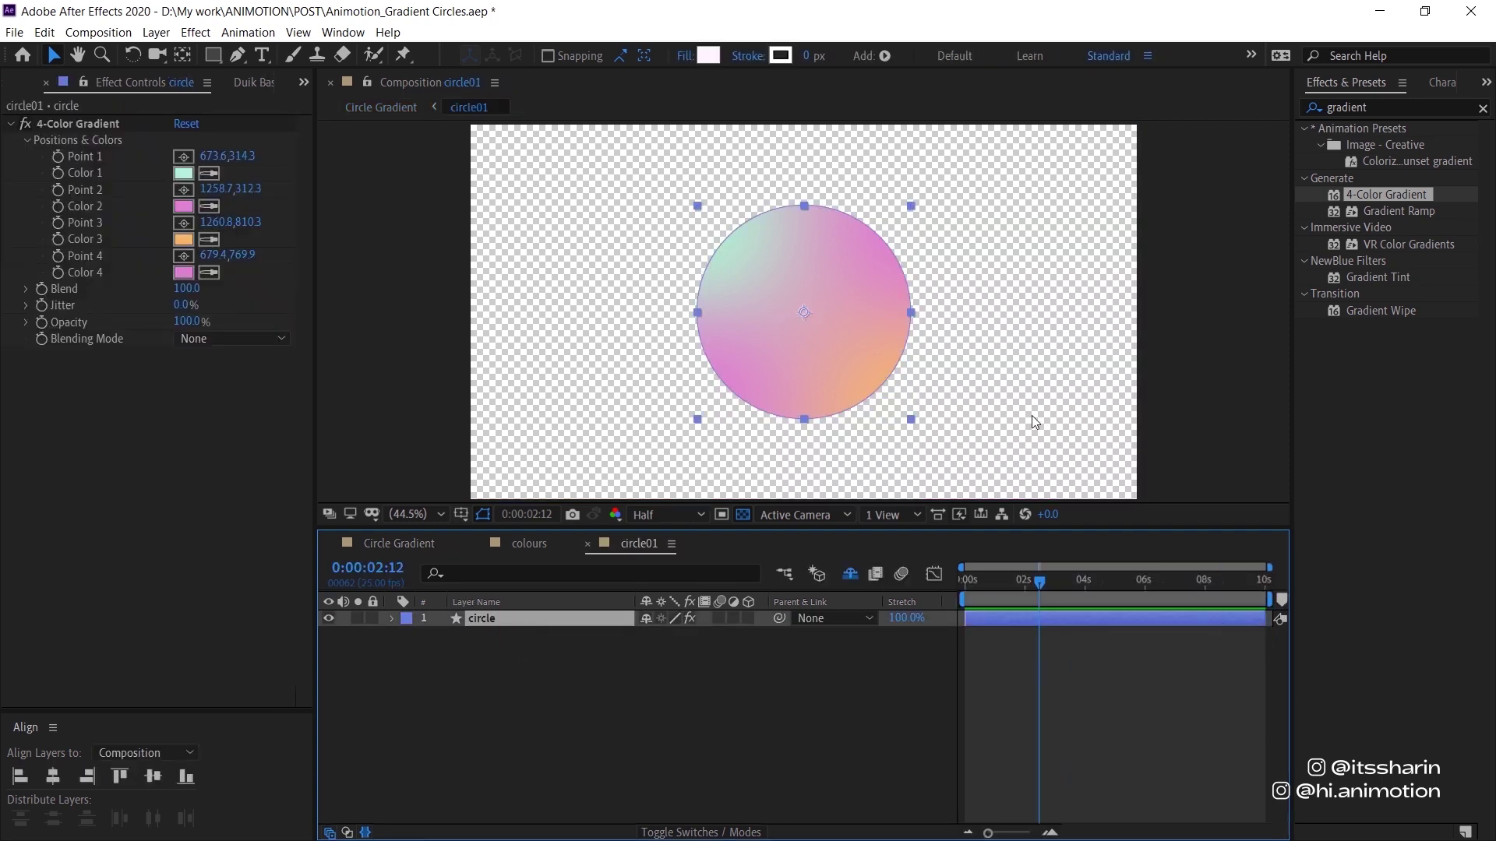
pyautogui.click(729, 519)
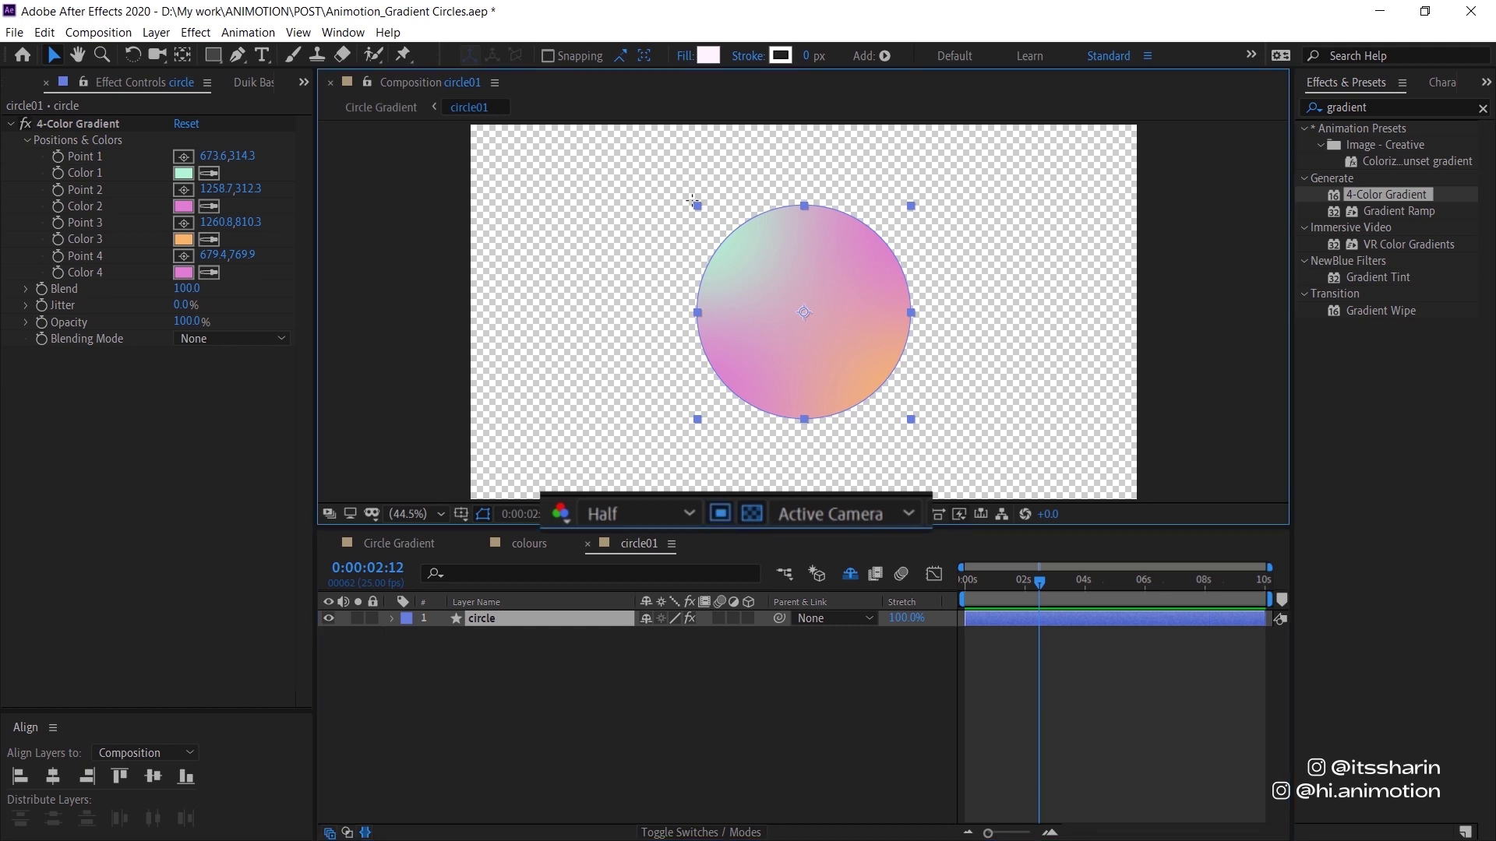
pyautogui.moveTo(687, 191); pyautogui.dragTo(920, 427)
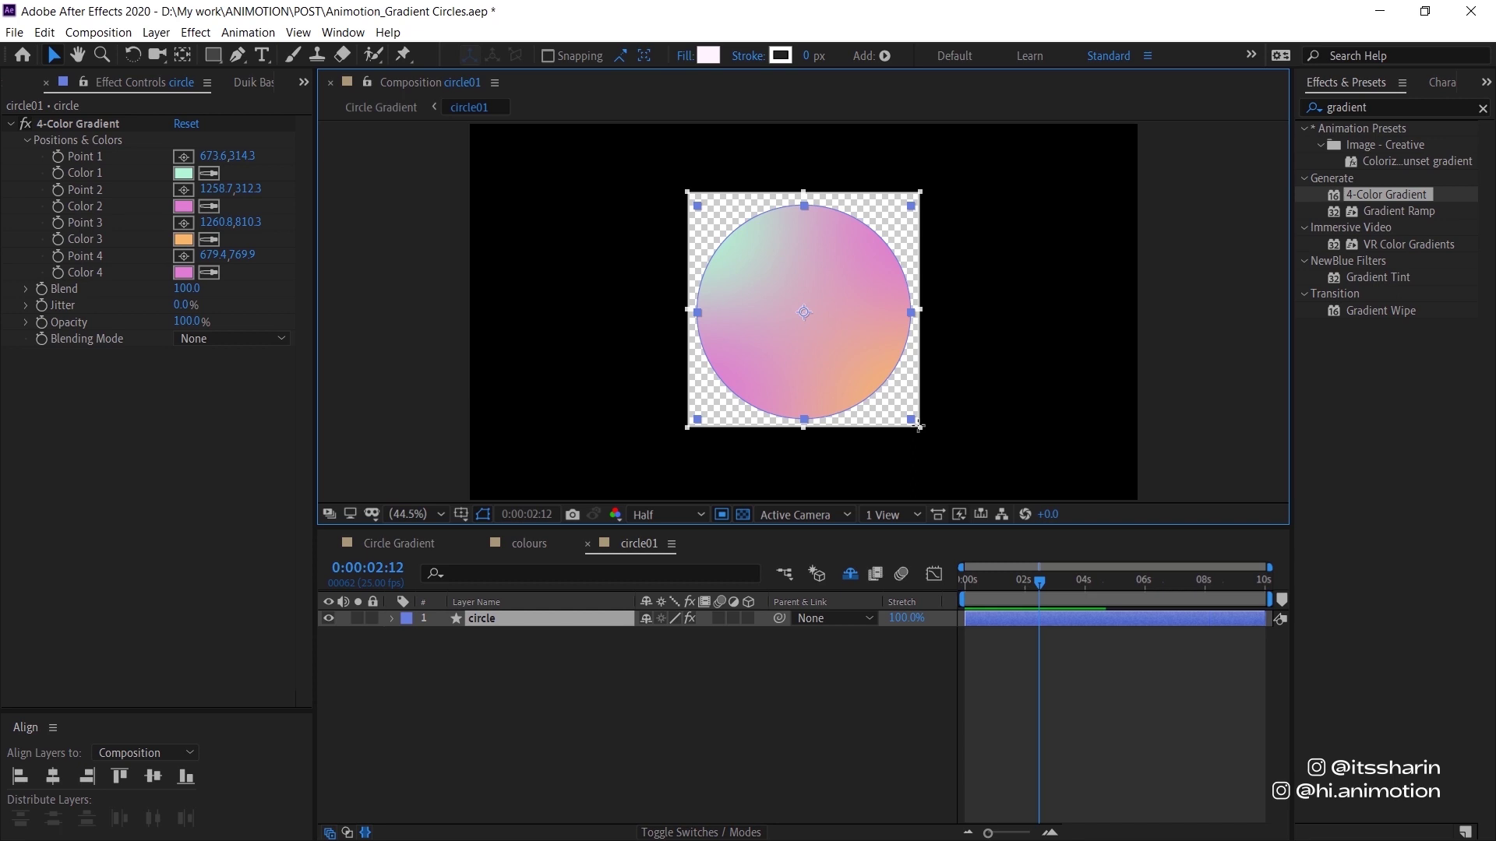
# Crop circle01 to the region of interest and show the circle's 4-Color Gradient points
pyautogui.click(129, 39)
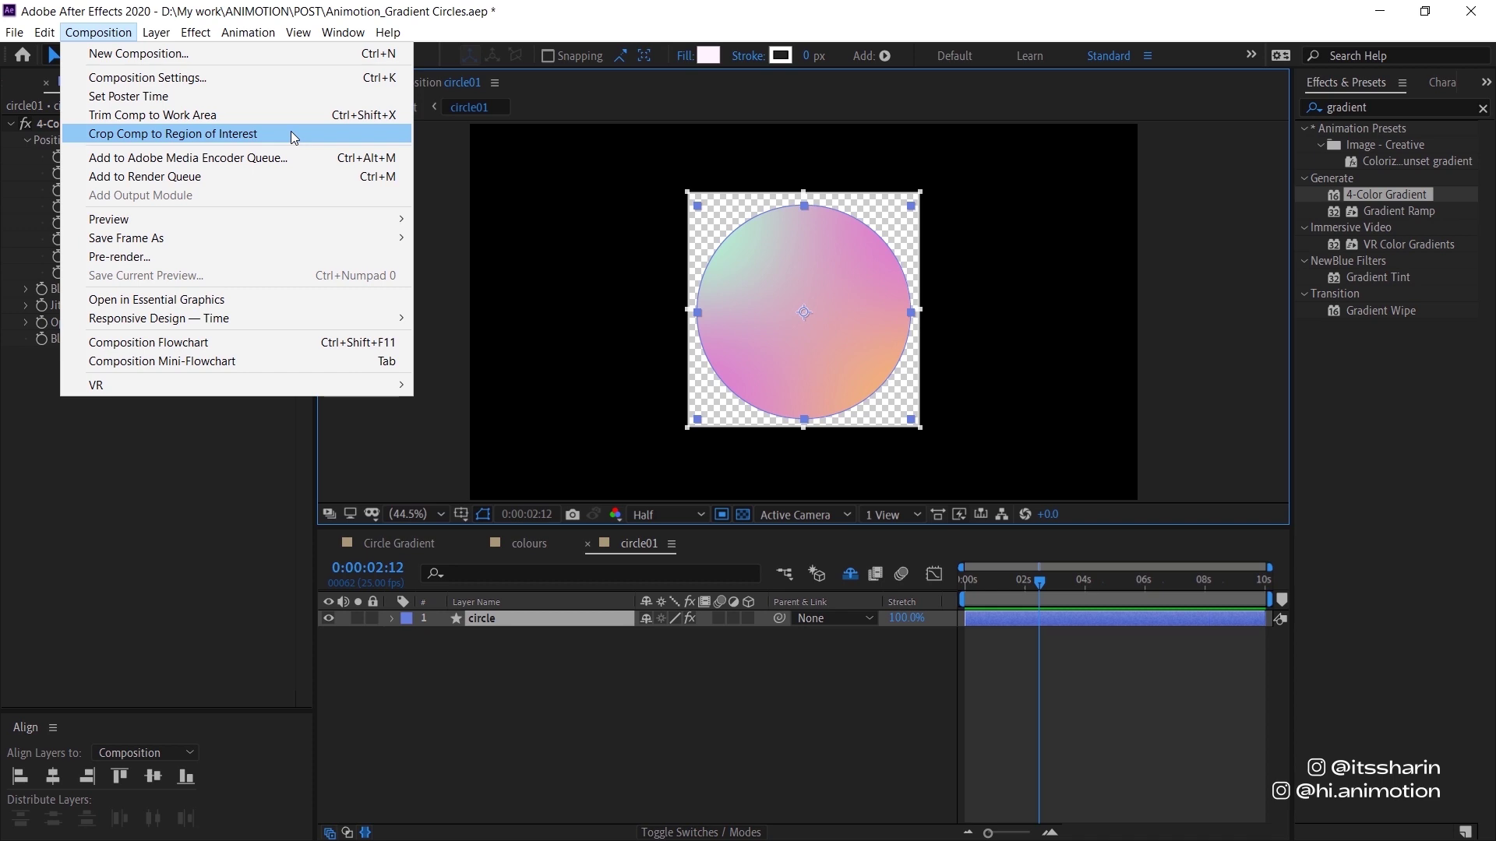
pyautogui.click(295, 137)
pyautogui.click(1036, 618)
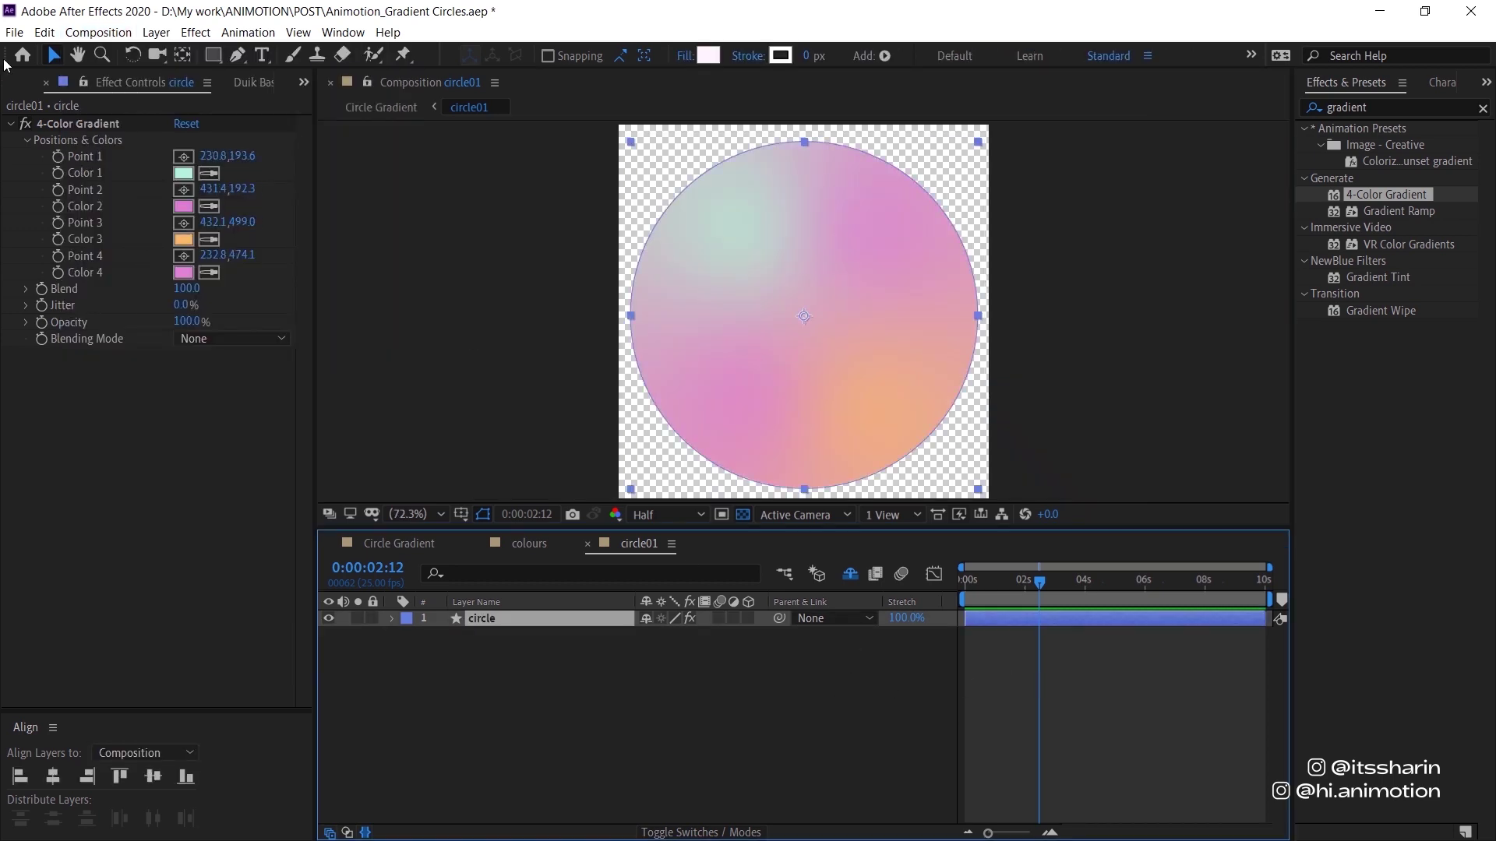
pyautogui.click(82, 126)
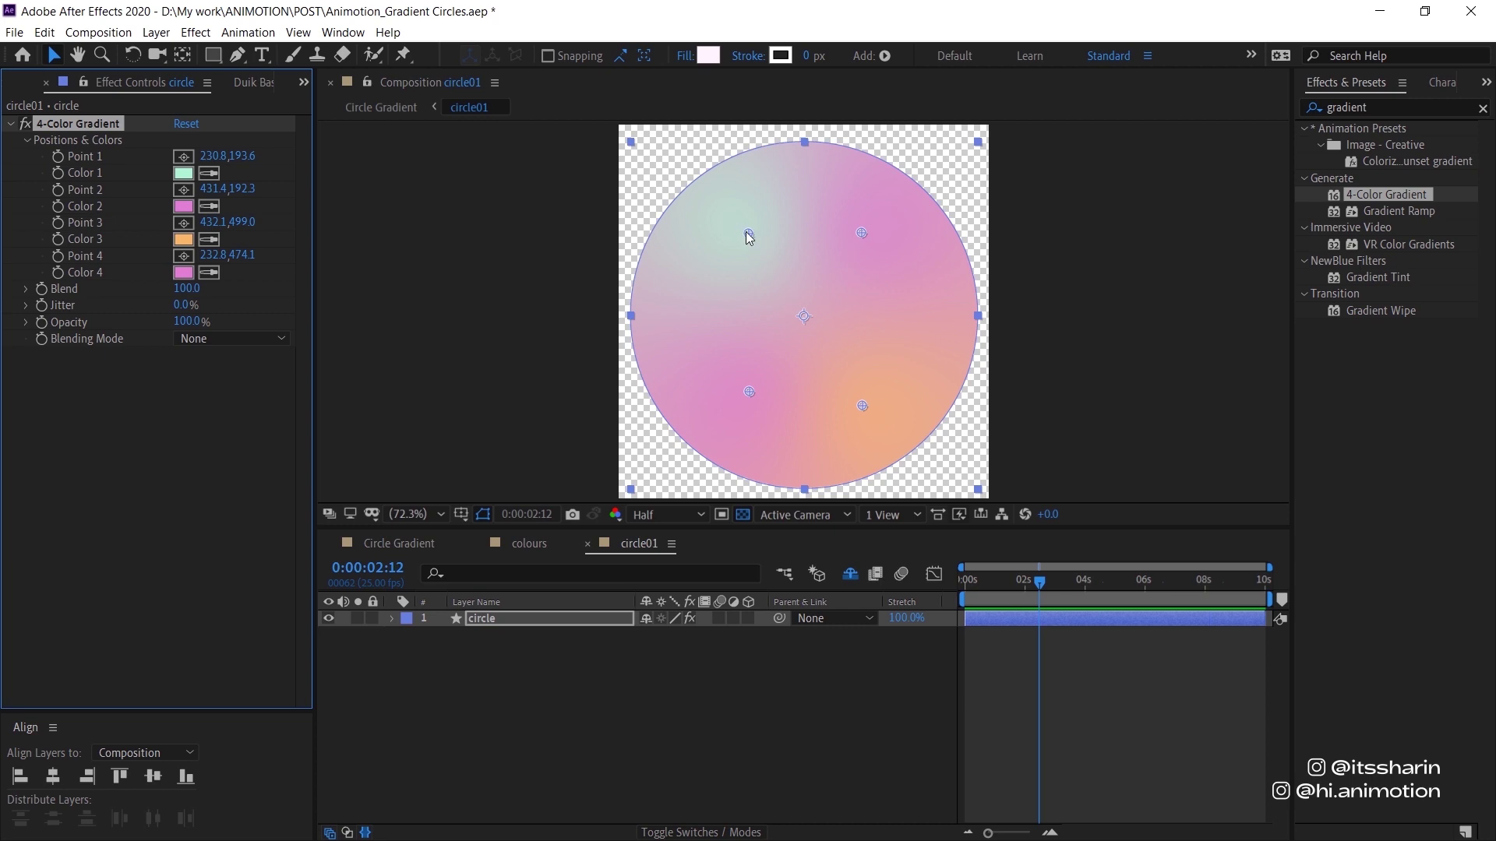
# Spread the four gradient points outward toward the circle's corners to soften the blend
pyautogui.moveTo(749, 233); pyautogui.dragTo(699, 201)
pyautogui.moveTo(862, 233); pyautogui.dragTo(938, 181)
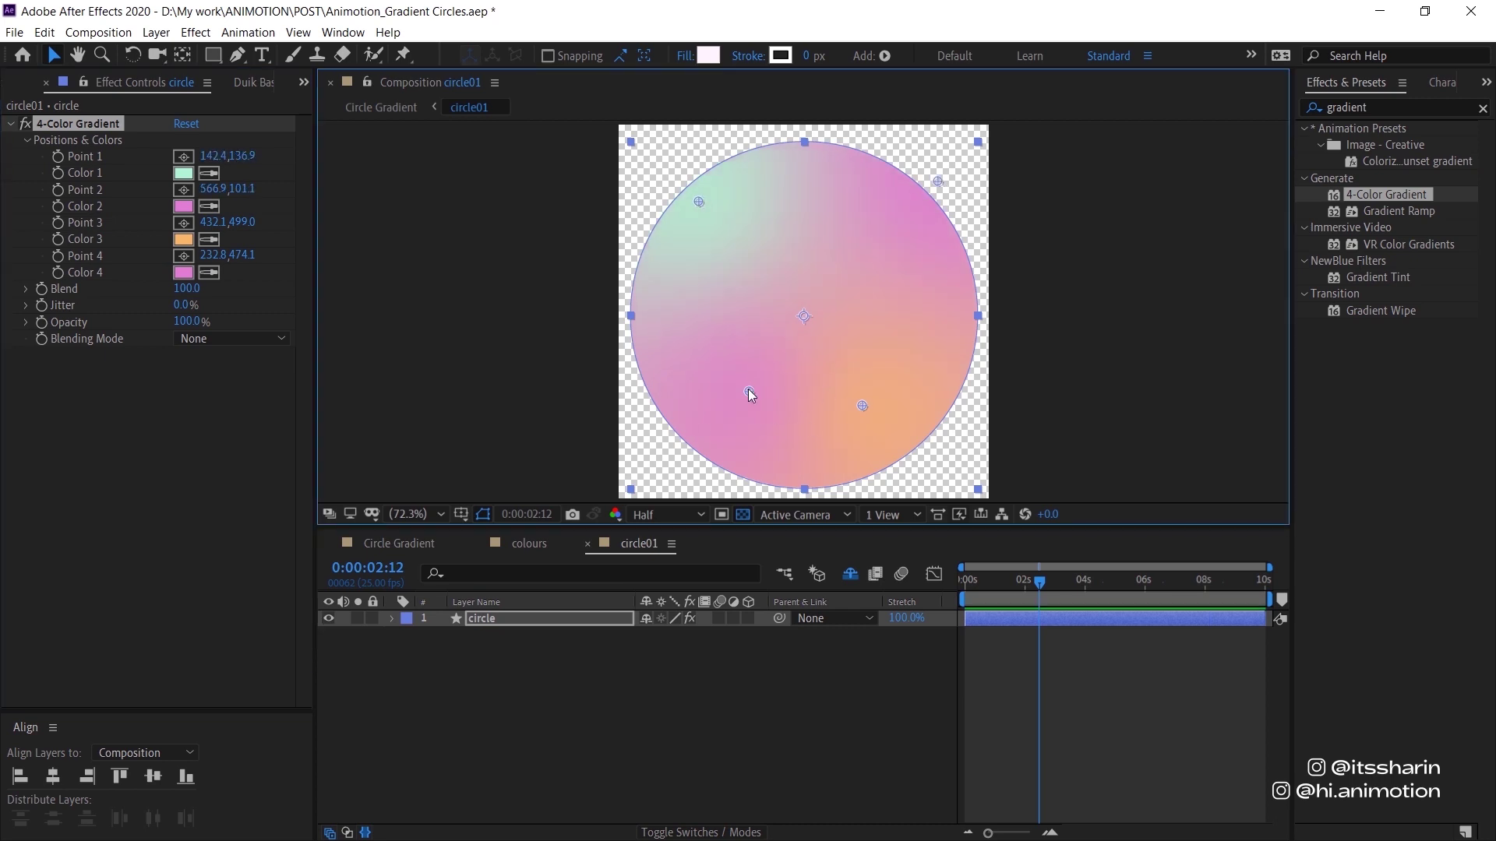
pyautogui.moveTo(750, 392); pyautogui.dragTo(658, 462)
pyautogui.moveTo(863, 406); pyautogui.dragTo(942, 458)
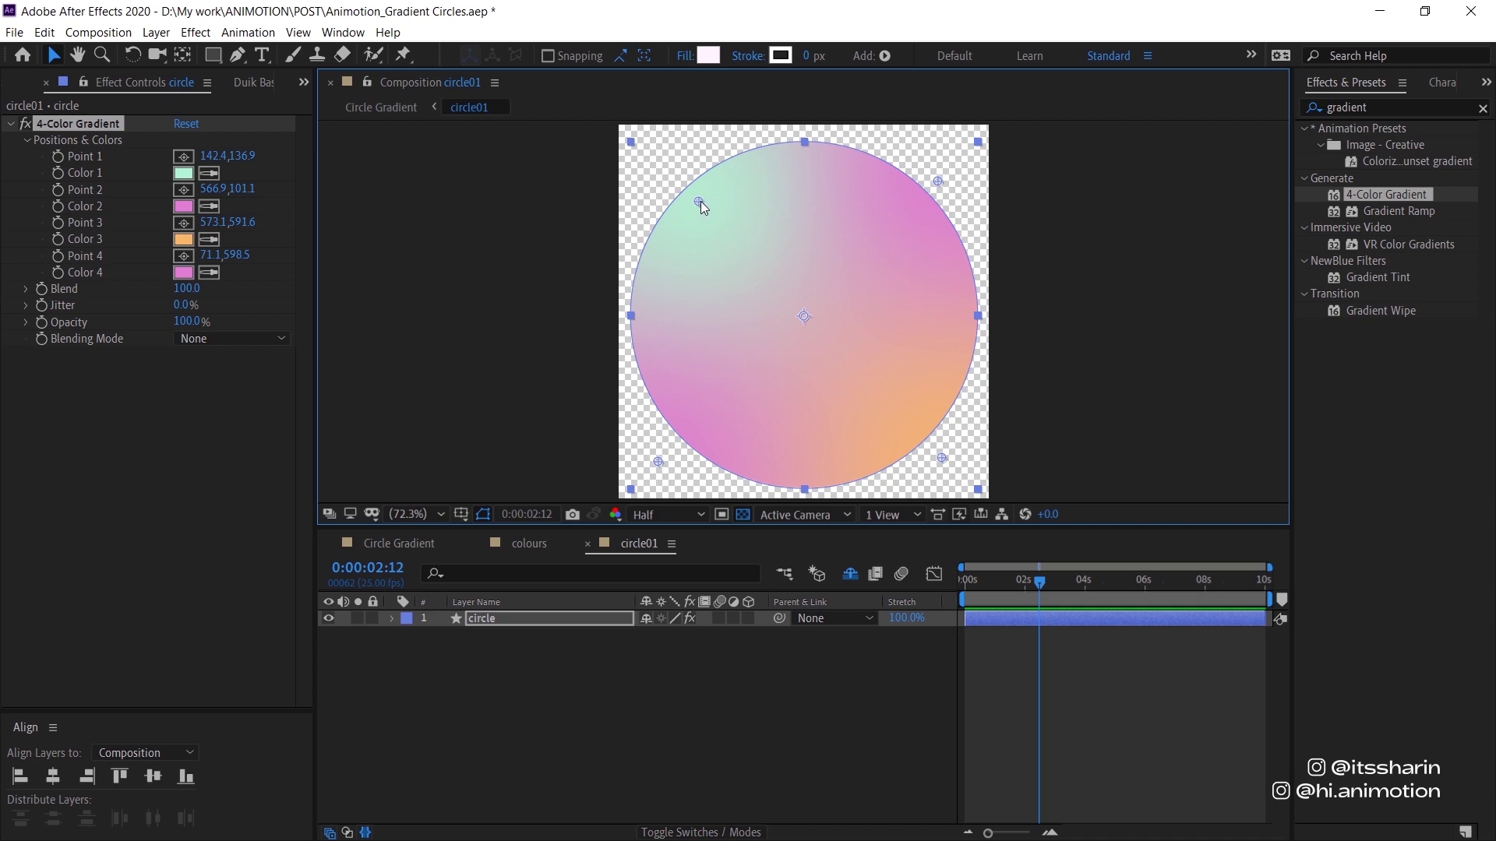
pyautogui.moveTo(700, 202); pyautogui.dragTo(702, 199)
pyautogui.moveTo(706, 204); pyautogui.dragTo(707, 203)
pyautogui.moveTo(942, 458); pyautogui.dragTo(951, 463)
pyautogui.moveTo(659, 461); pyautogui.dragTo(648, 471)
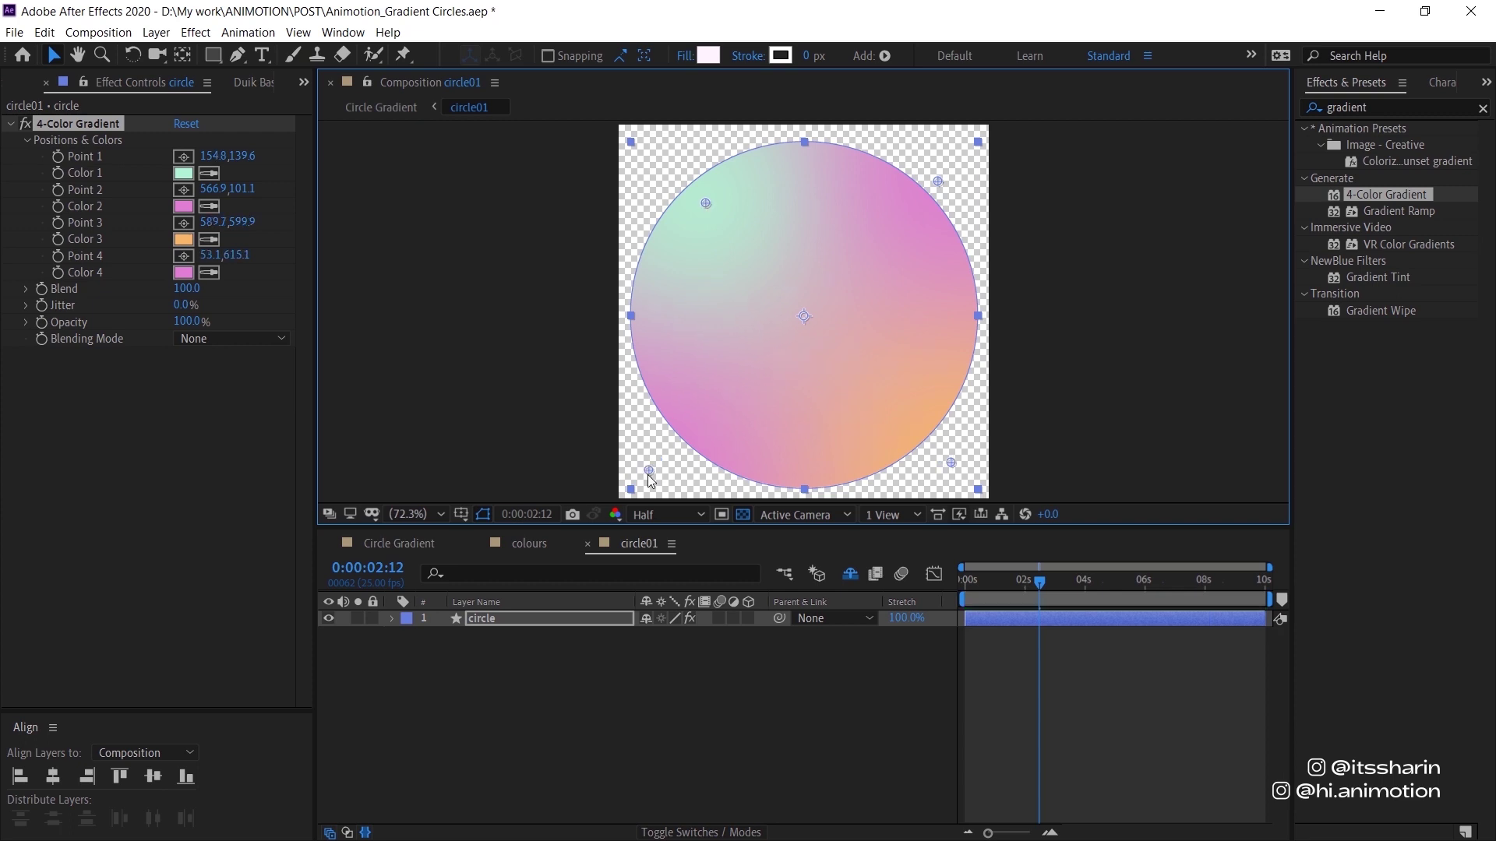
# Return to Circle Gradient, move circle01 to the left of the frame and duplicate it
pyautogui.click(786, 577)
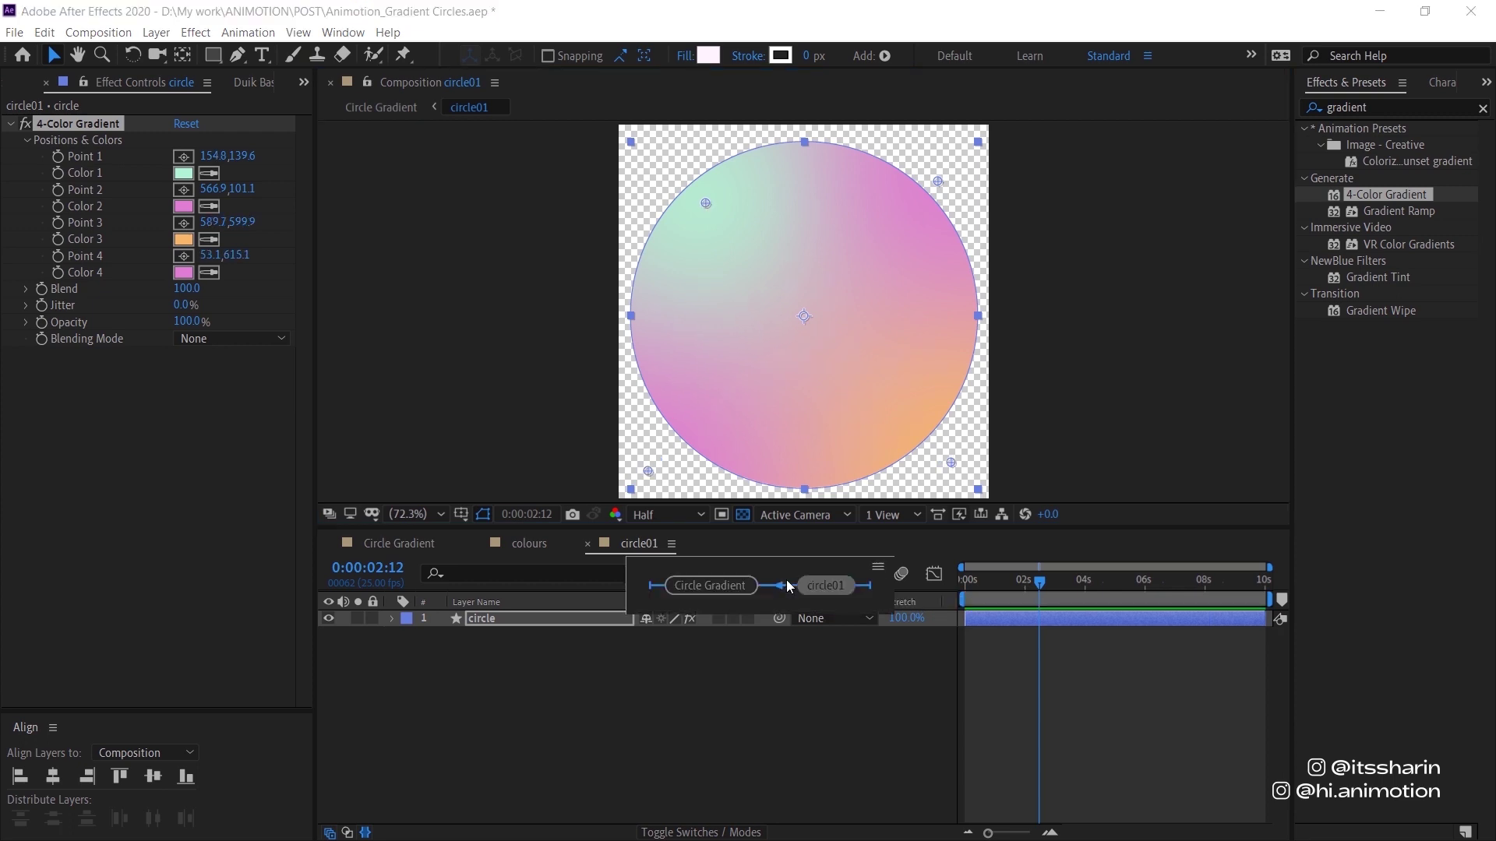
pyautogui.click(734, 582)
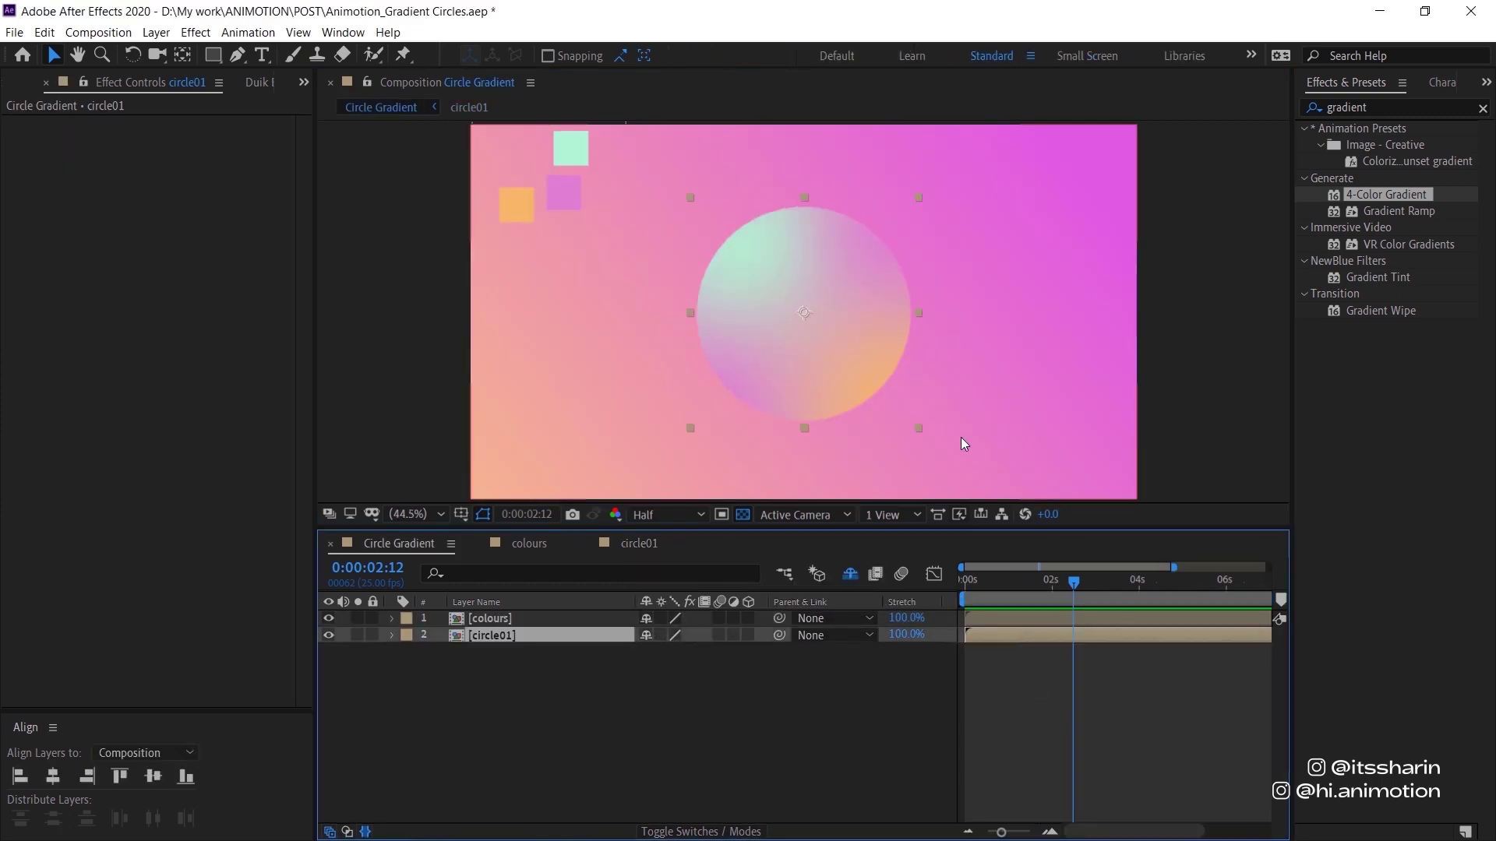
pyautogui.moveTo(856, 298); pyautogui.dragTo(845, 344)
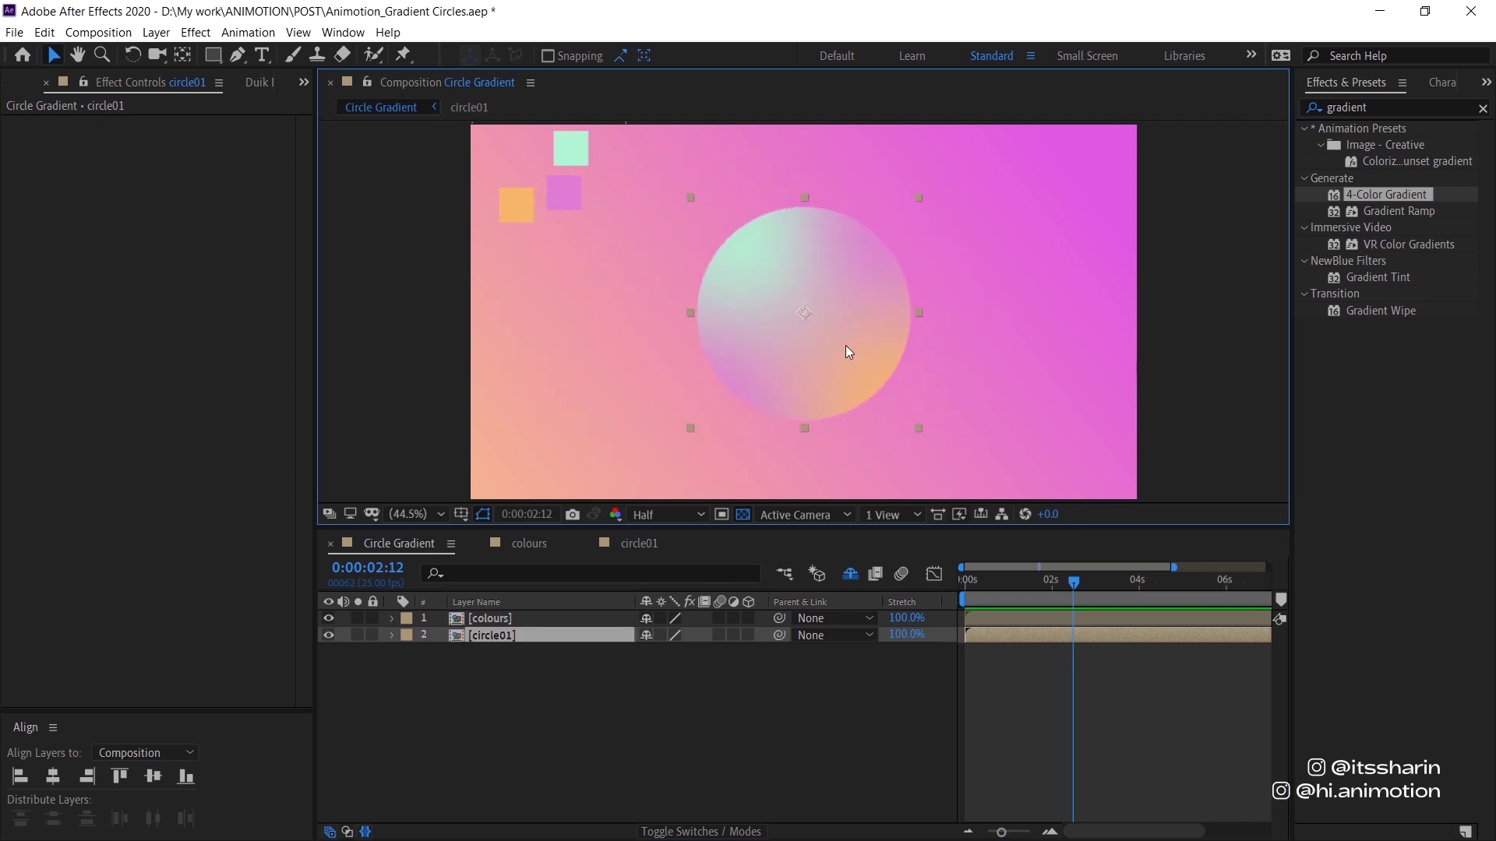
pyautogui.moveTo(994, 595); pyautogui.dragTo(966, 595)
pyautogui.moveTo(853, 329); pyautogui.dragTo(717, 339)
pyautogui.hotkey('ctrl', 'd')
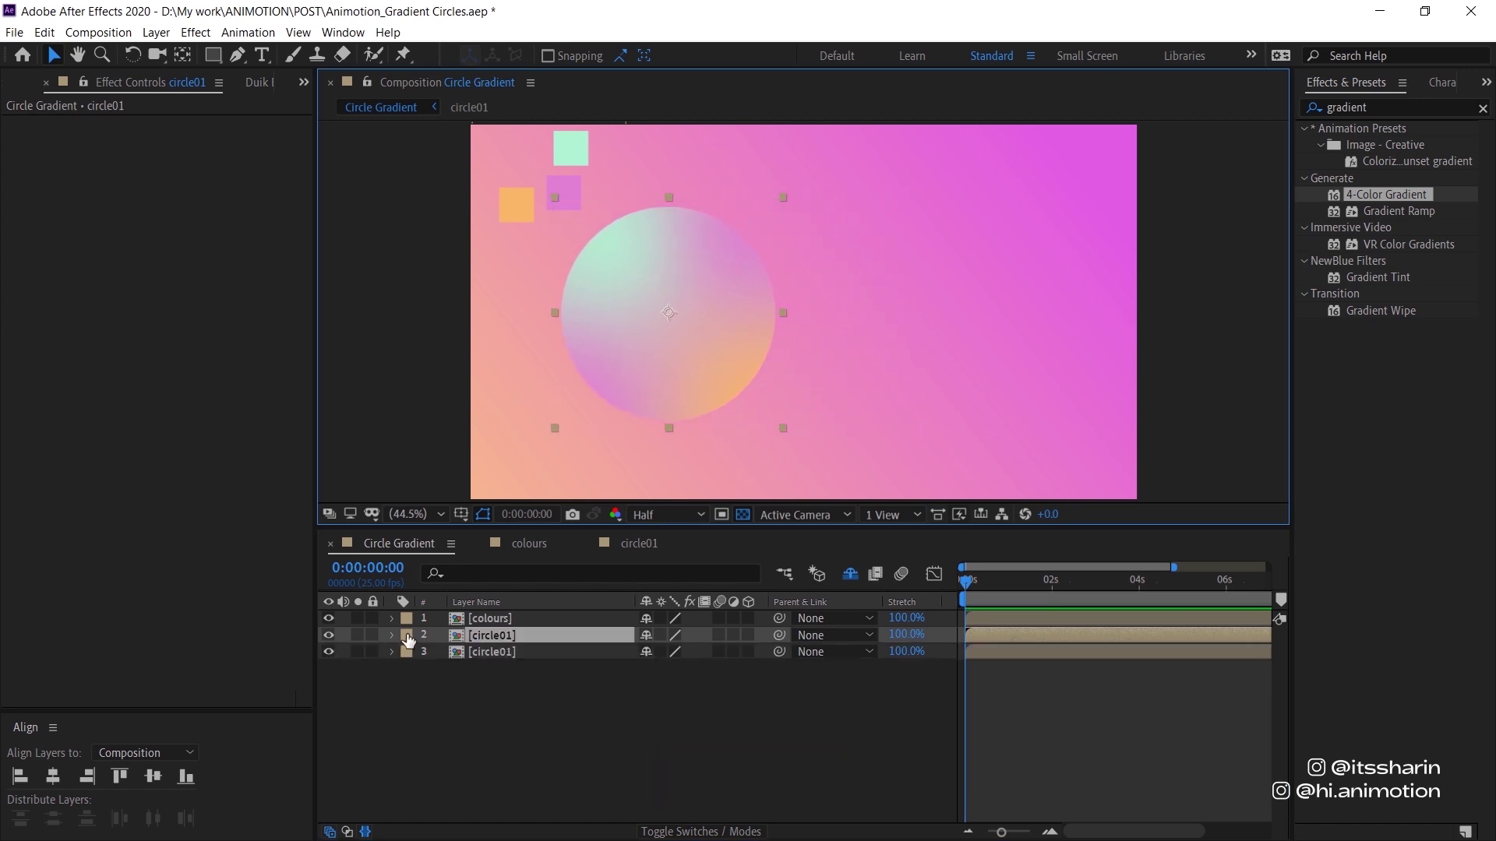
# Give layer 2 an Orange label and layer 3 a Purple label
pyautogui.click(408, 637)
pyautogui.click(448, 539)
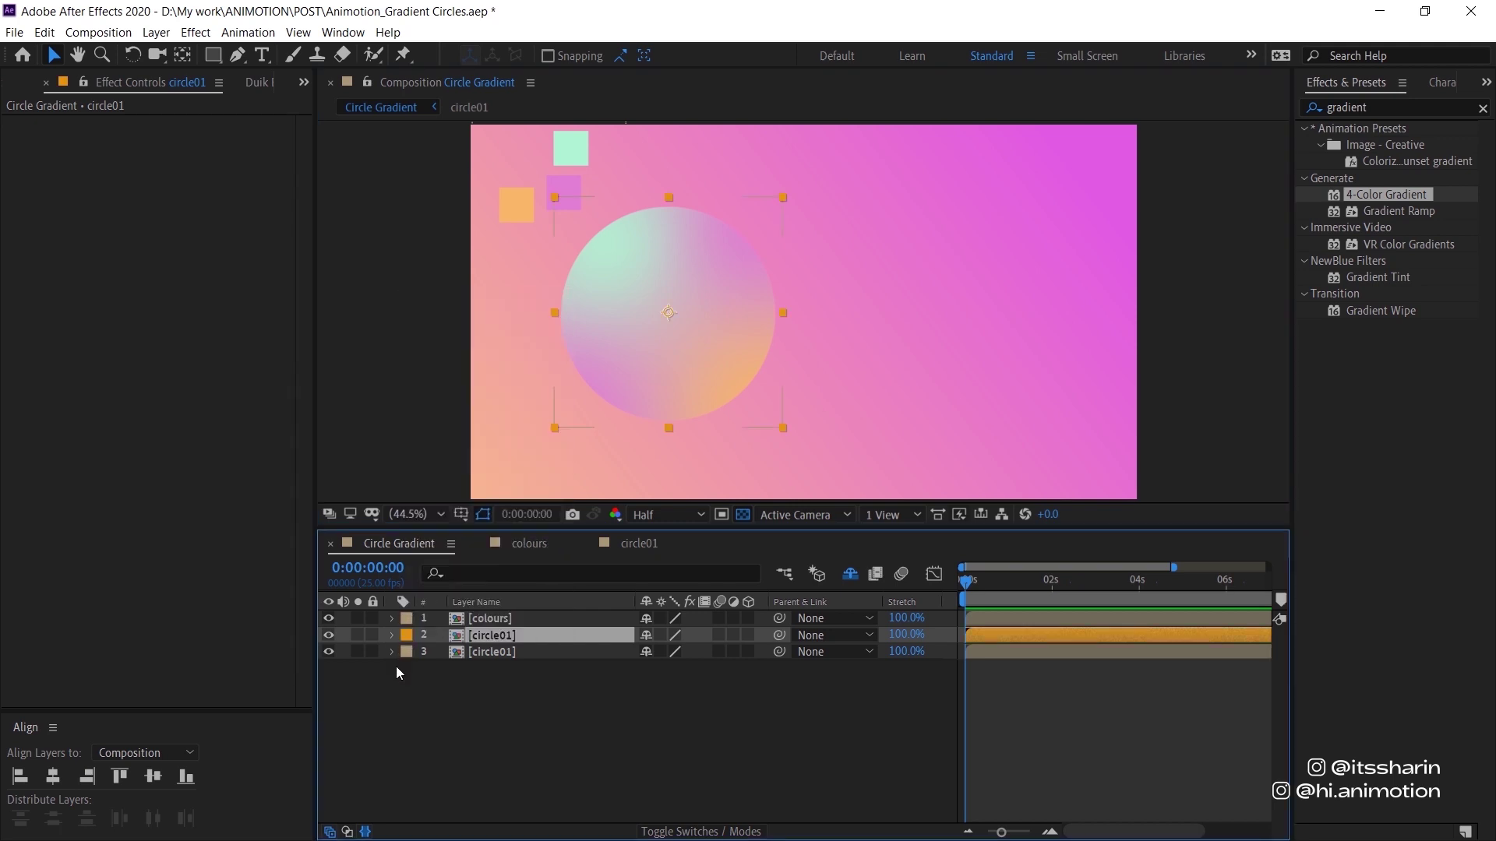
pyautogui.click(407, 653)
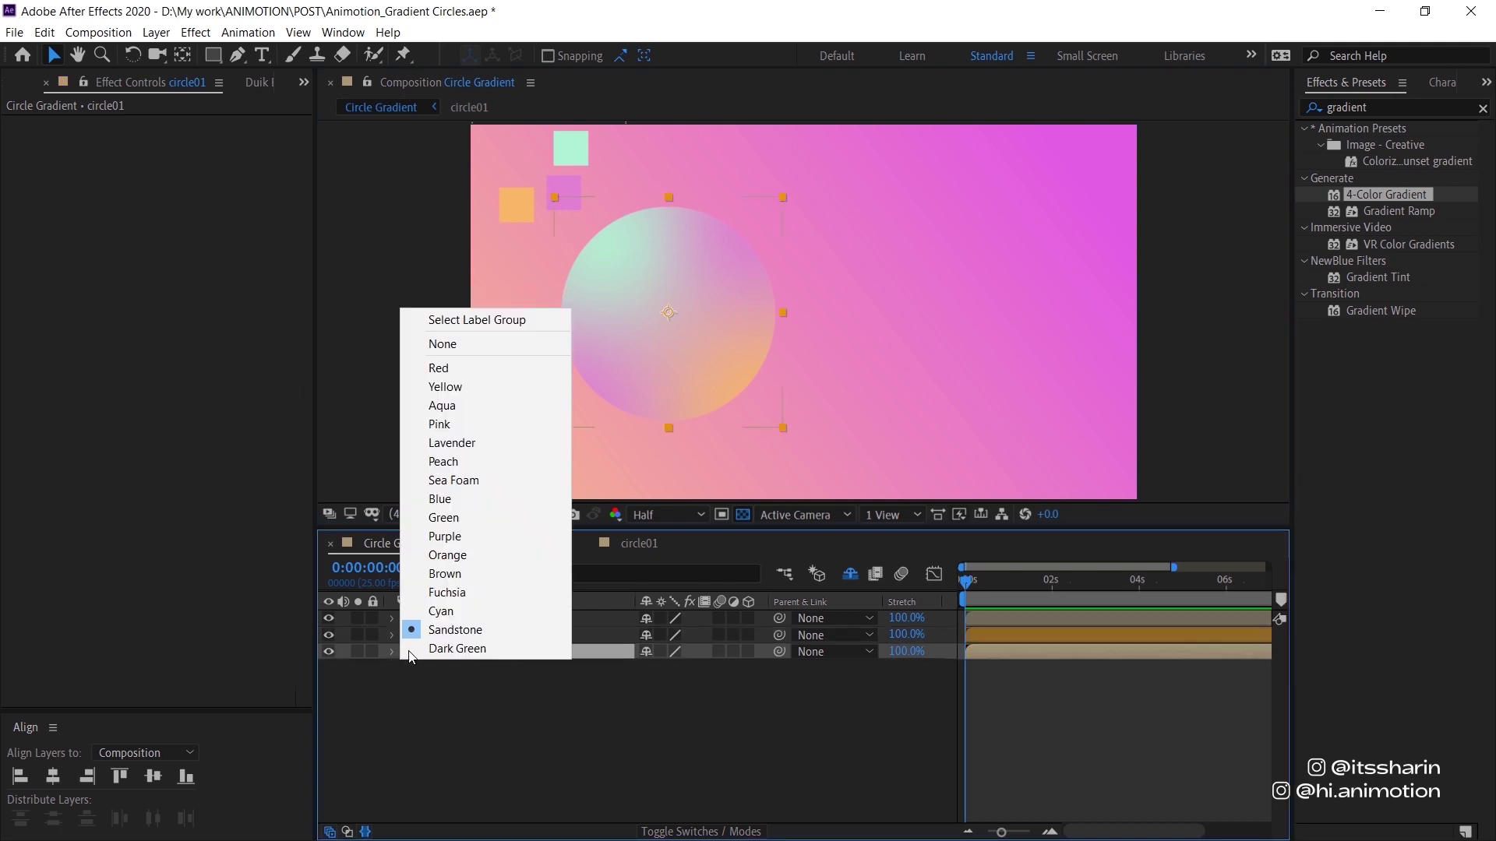
pyautogui.click(467, 538)
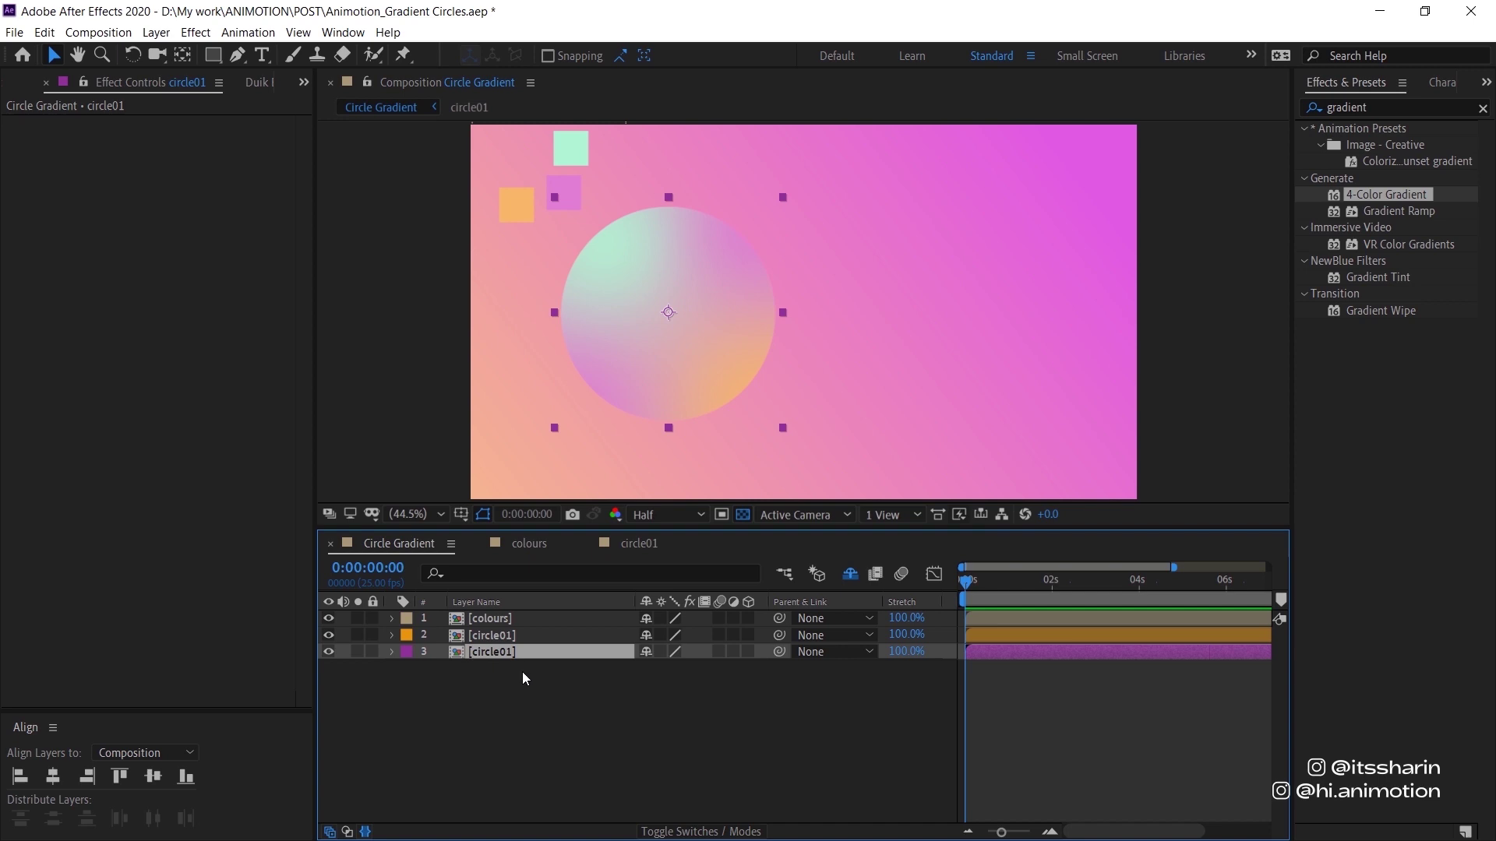
pyautogui.click(521, 636)
# Move the second circle right, file circle01 into _precomps and duplicate it as circle02
pyautogui.moveTo(742, 318); pyautogui.dragTo(957, 318)
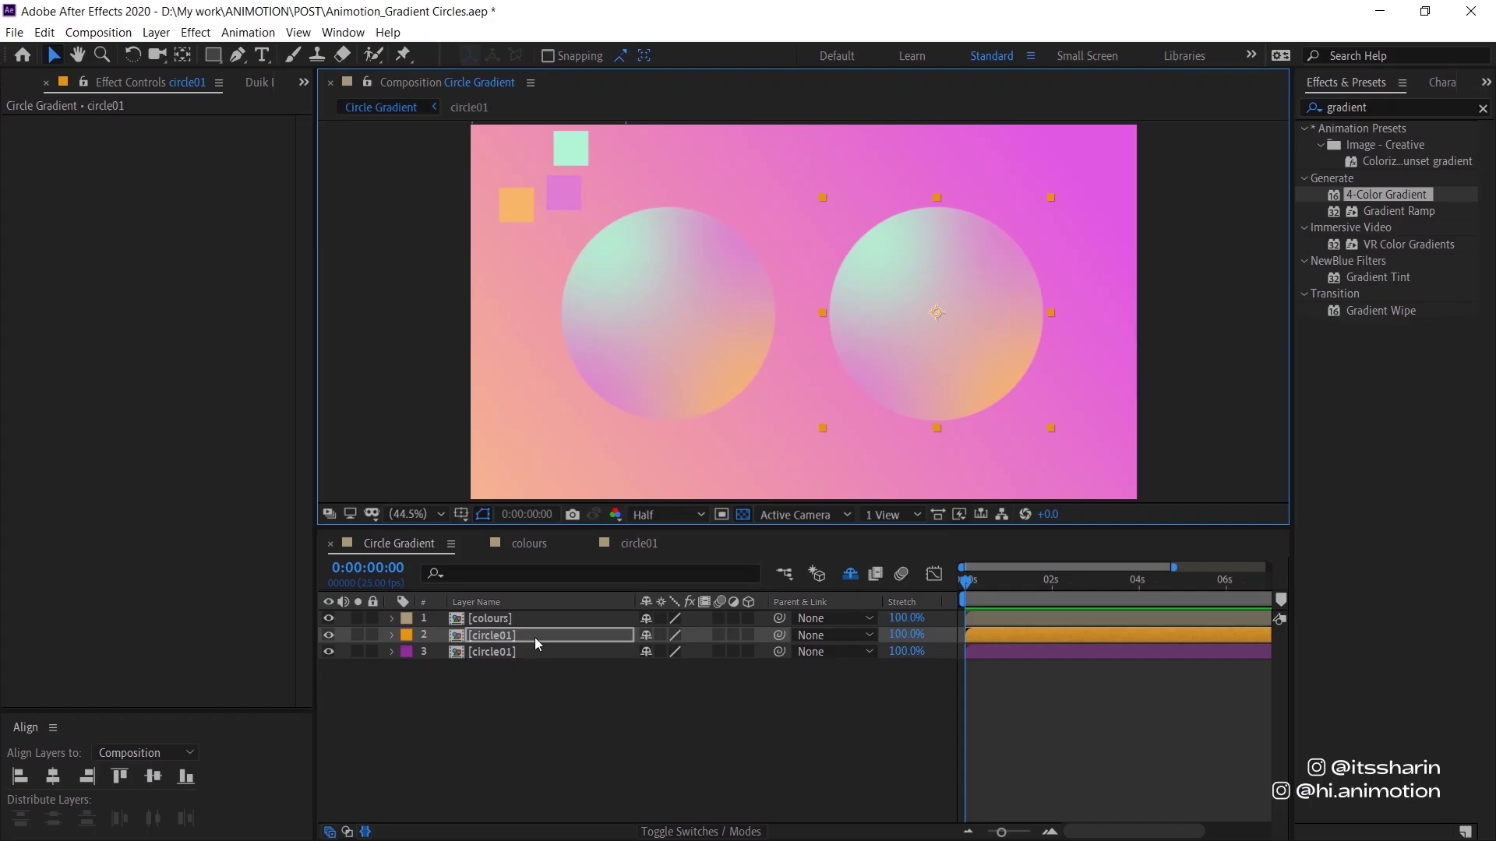
pyautogui.rightClick(537, 636)
pyautogui.moveTo(706, 479)
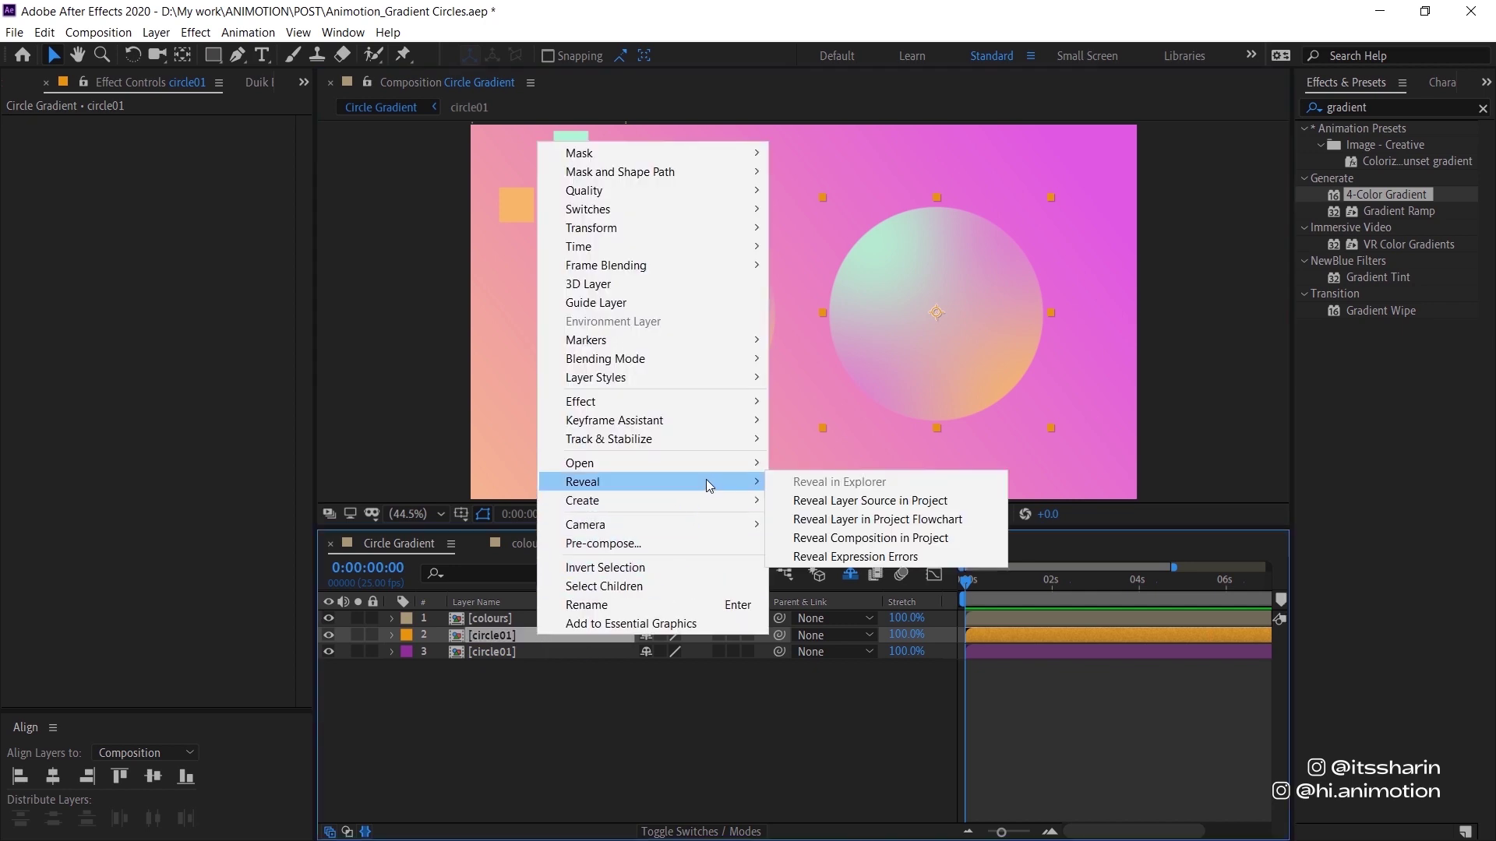
pyautogui.click(974, 507)
pyautogui.moveTo(128, 279); pyautogui.dragTo(112, 314)
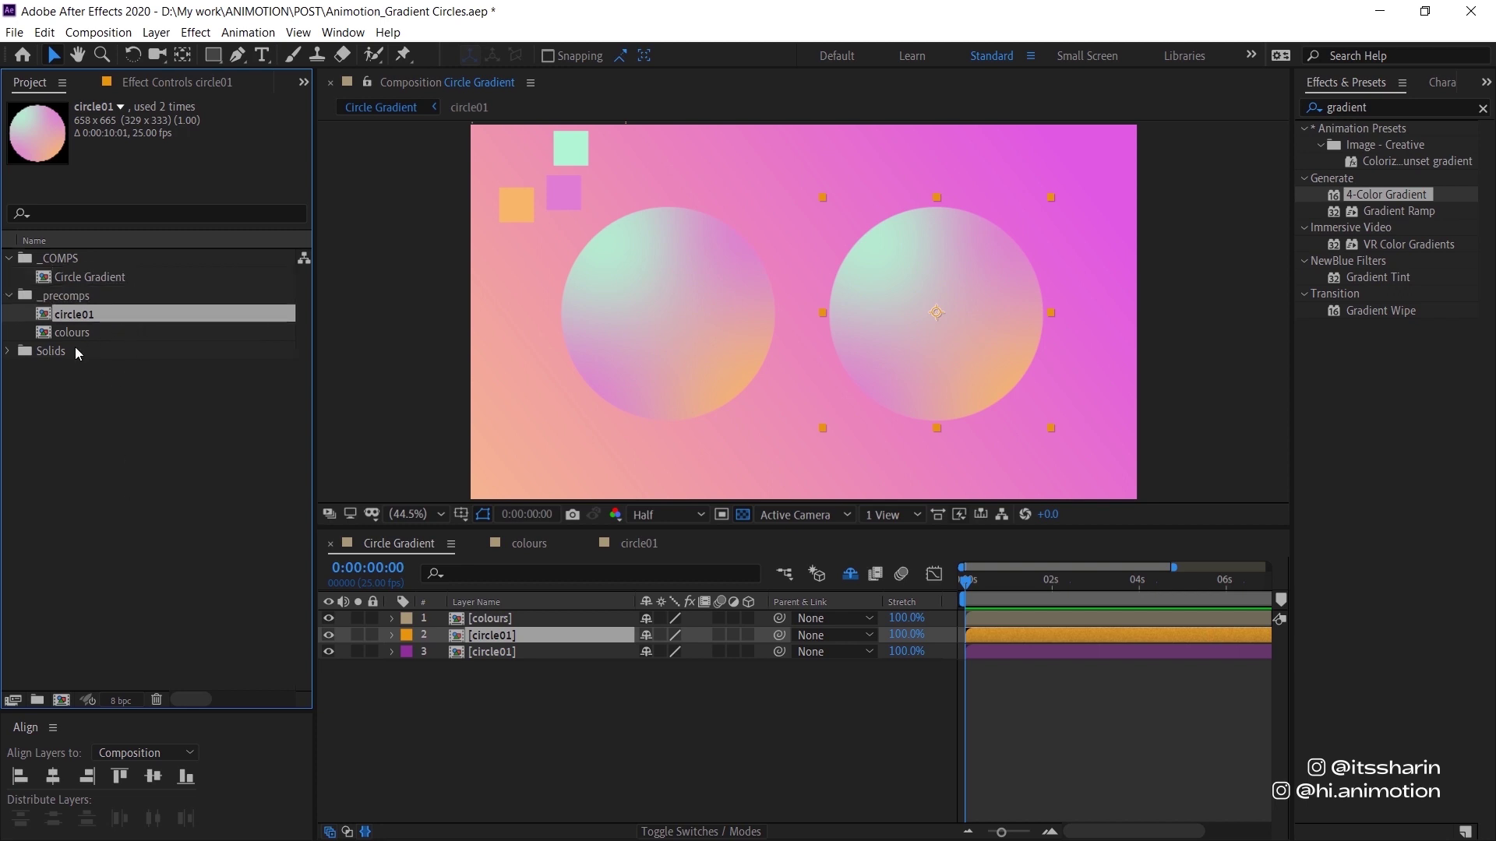
pyautogui.hotkey('ctrl', 'd')
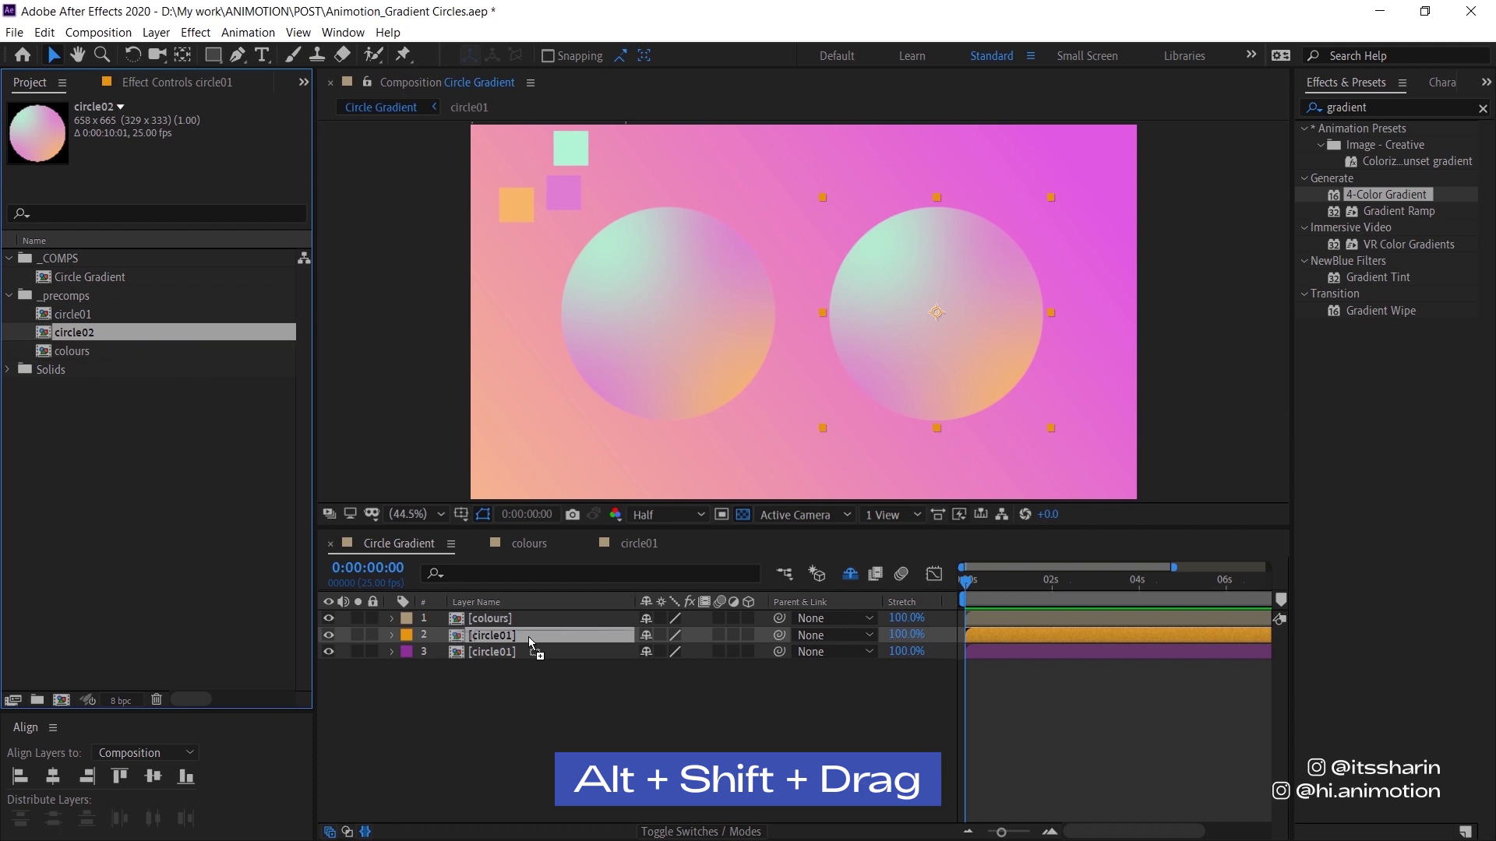
# Replace layer 2's source with circle02, then delete the 4-Color Gradient from circle02's circle
pyautogui.moveTo(528, 637); pyautogui.dragTo(529, 637)
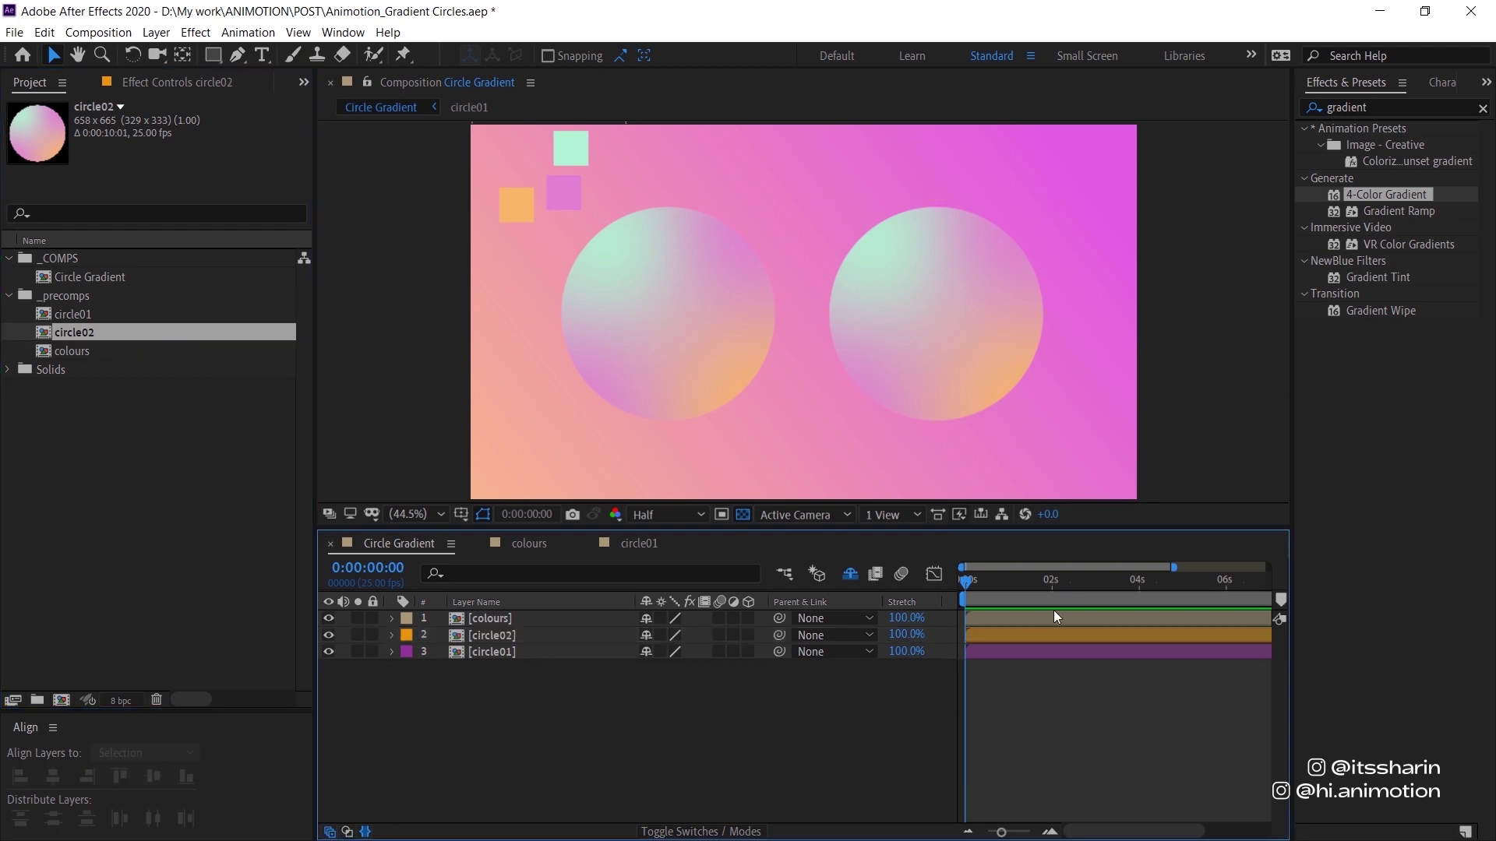
pyautogui.doubleClick(1013, 634)
pyautogui.click(488, 616)
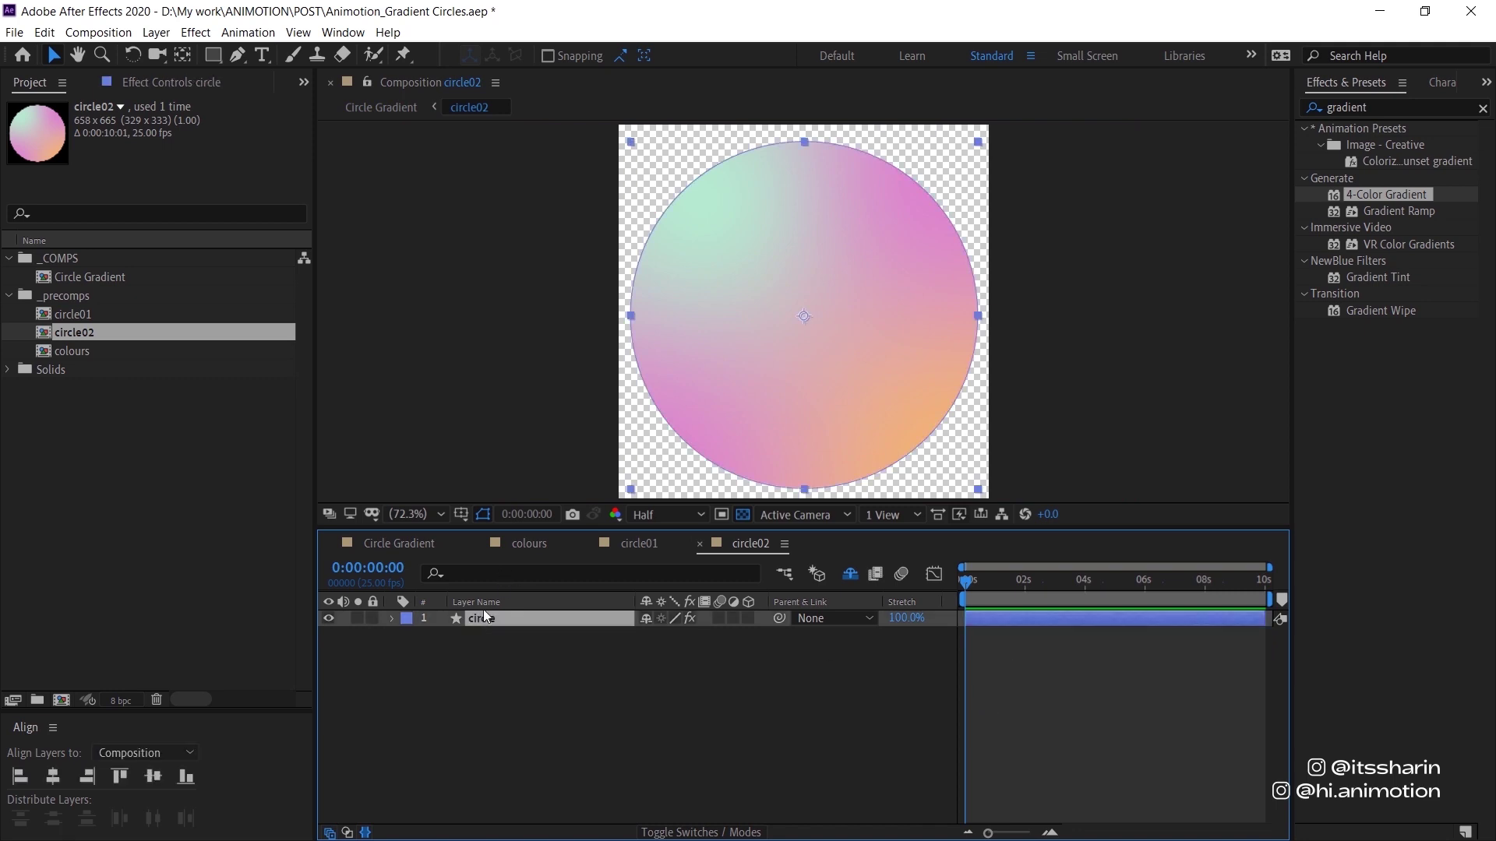
pyautogui.click(72, 124)
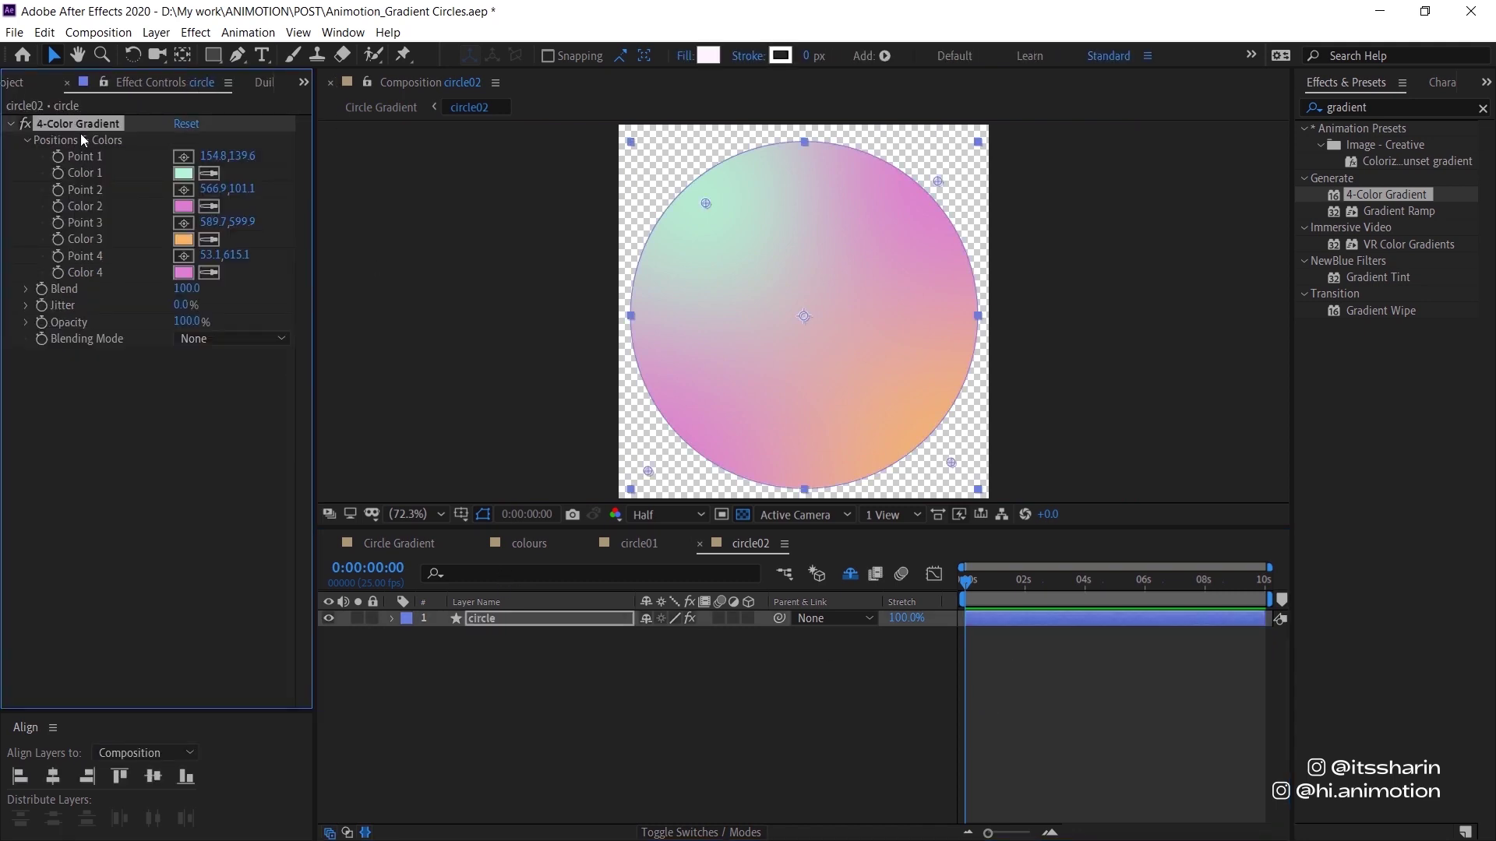
pyautogui.press('Delete')
pyautogui.click(550, 709)
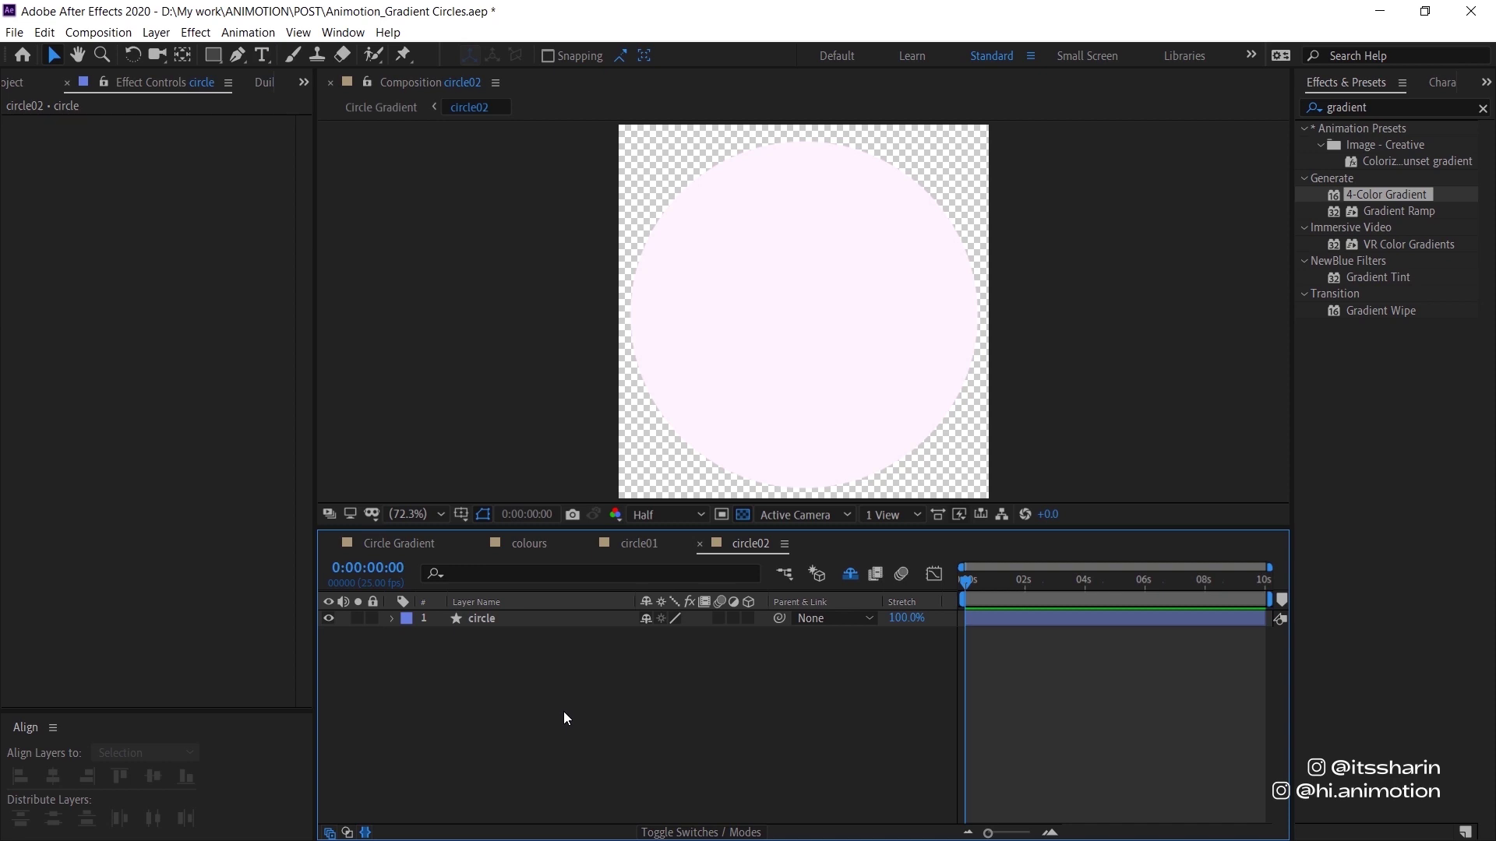
# Add a new Medium Turquoise solid layer to circle02
pyautogui.rightClick(566, 717)
pyautogui.moveTo(718, 527)
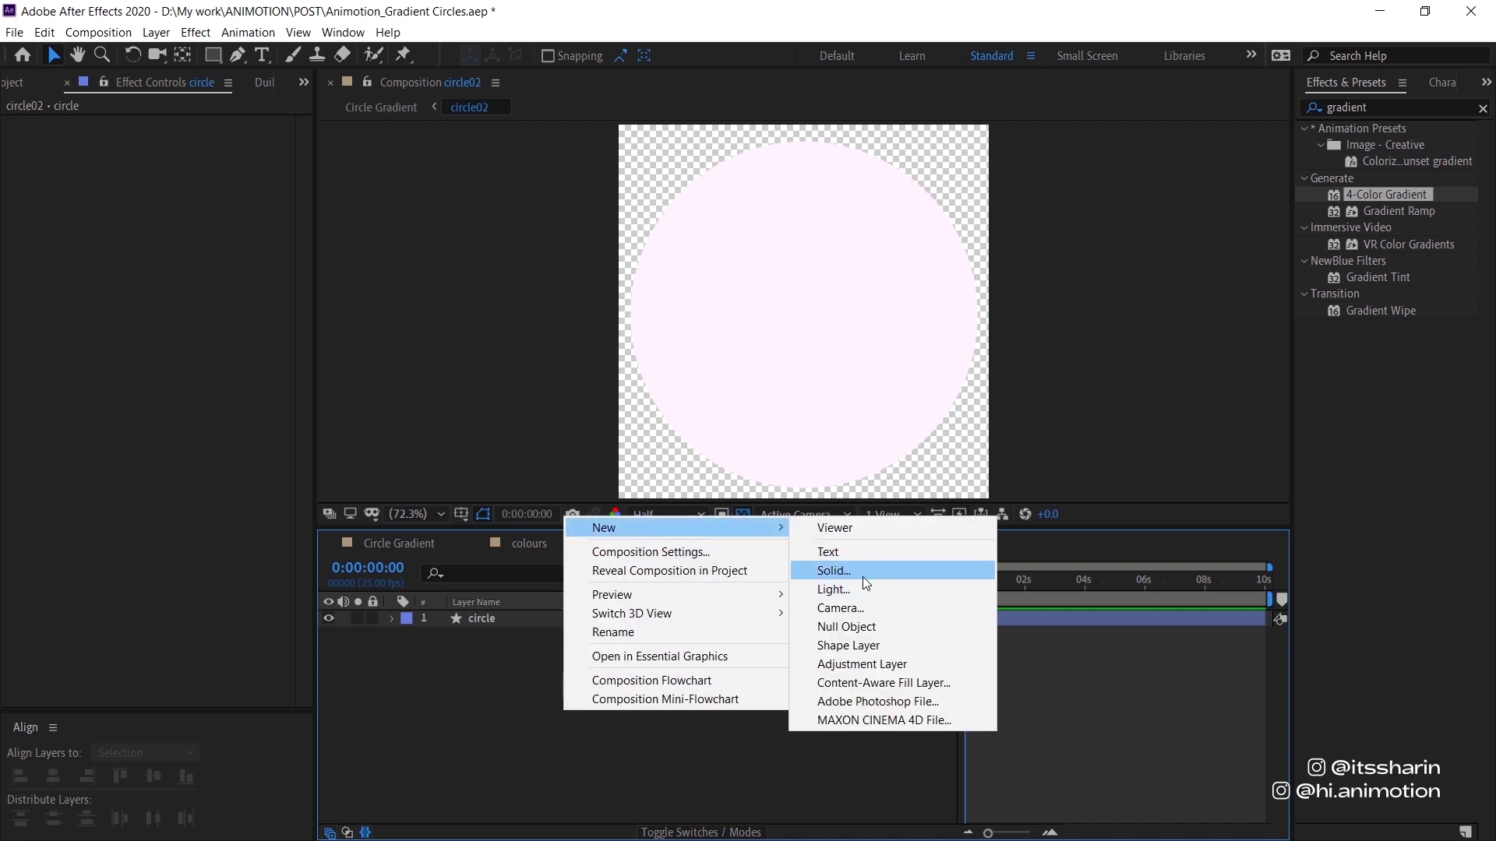
pyautogui.click(835, 571)
pyautogui.click(297, 398)
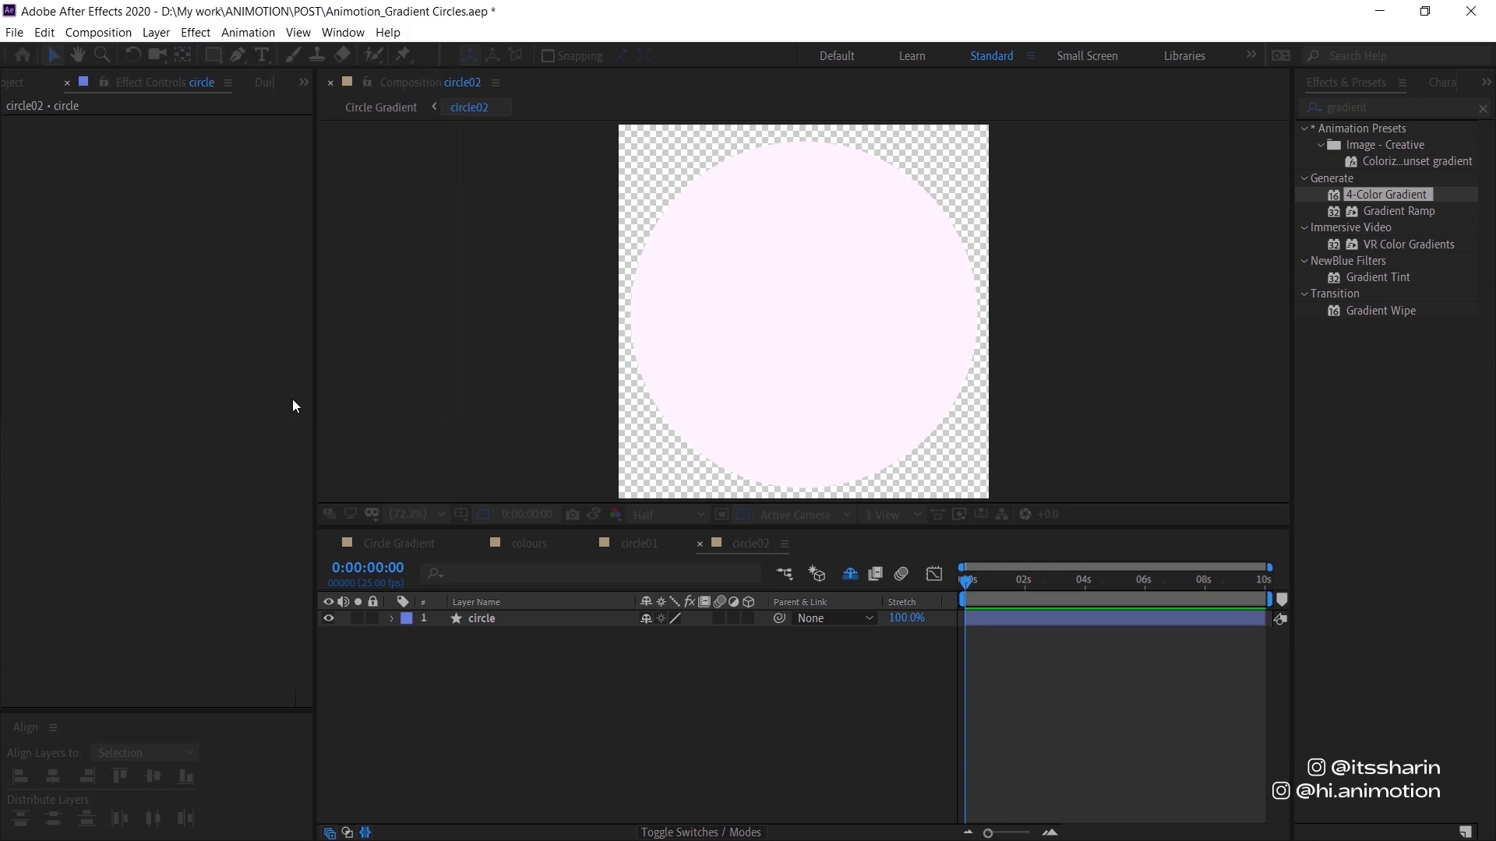
# Add the colours comp above it, scaled to 42% and moved toward the upper left
pyautogui.click(304, 82)
pyautogui.click(329, 98)
pyautogui.moveTo(78, 350); pyautogui.dragTo(372, 612)
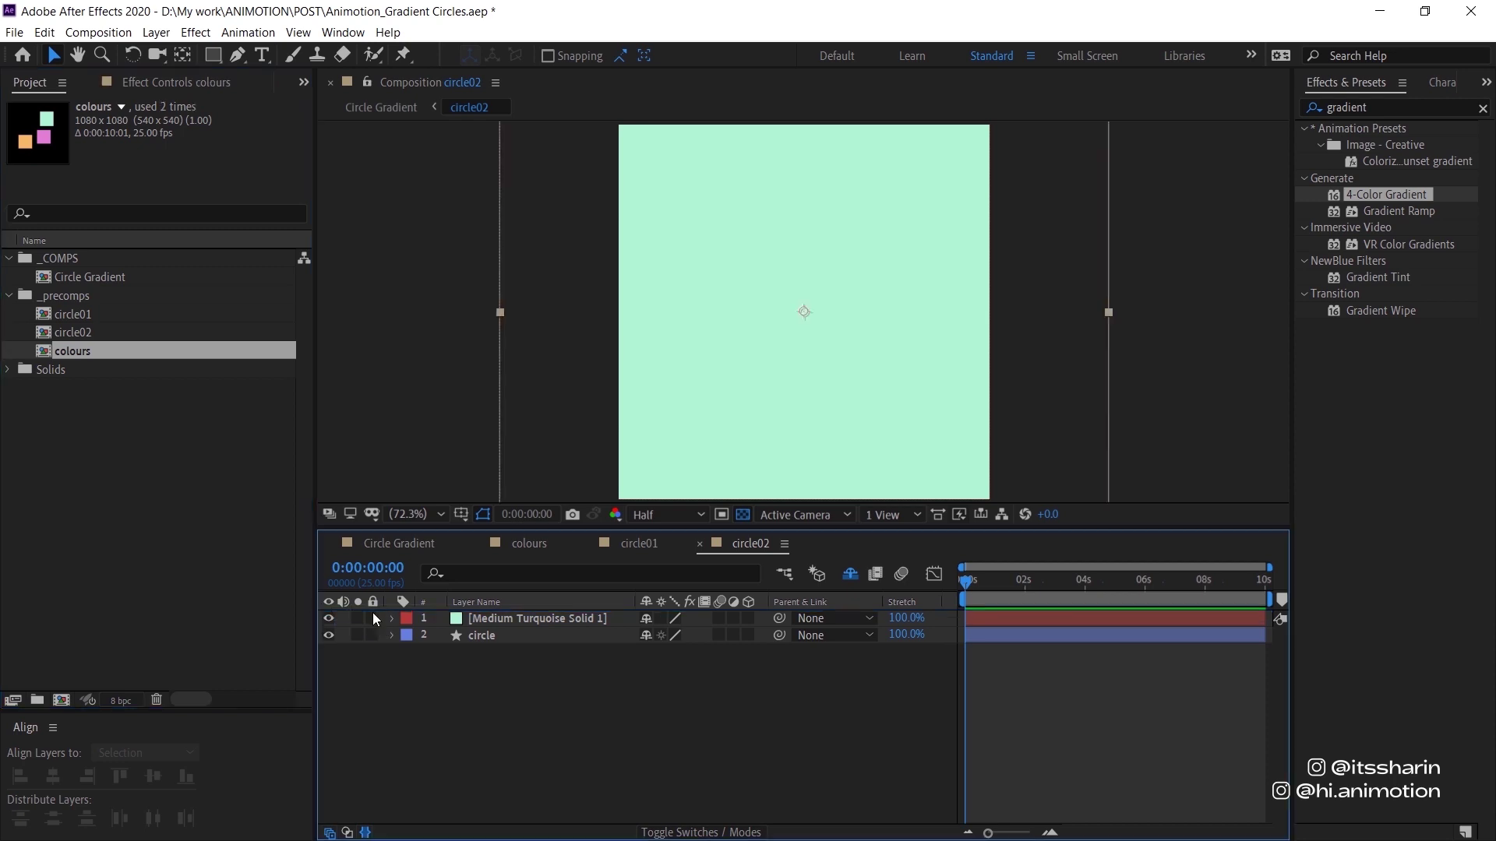
pyautogui.press('s')
pyautogui.moveTo(693, 637); pyautogui.dragTo(648, 637)
pyautogui.moveTo(808, 301); pyautogui.dragTo(722, 179)
pyautogui.click(554, 652)
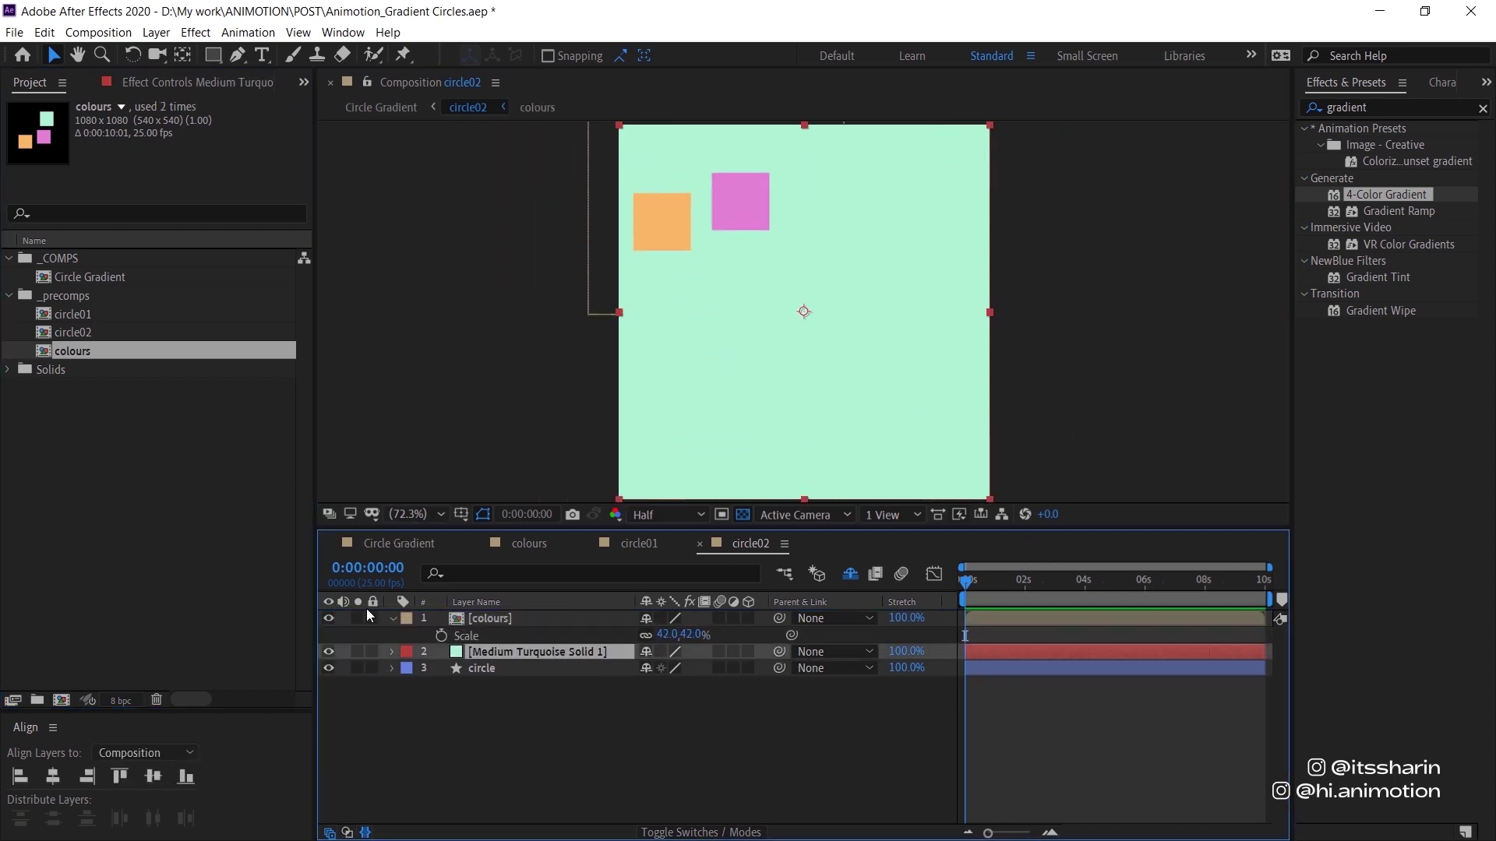
pyautogui.click(328, 619)
# Draw a closed, curved diagonal mask on Medium Turquoise Solid 1 with the Pen tool
pyautogui.scroll(-2, 784, 319)
pyautogui.press('g')
pyautogui.click(964, 161)
pyautogui.click(638, 456)
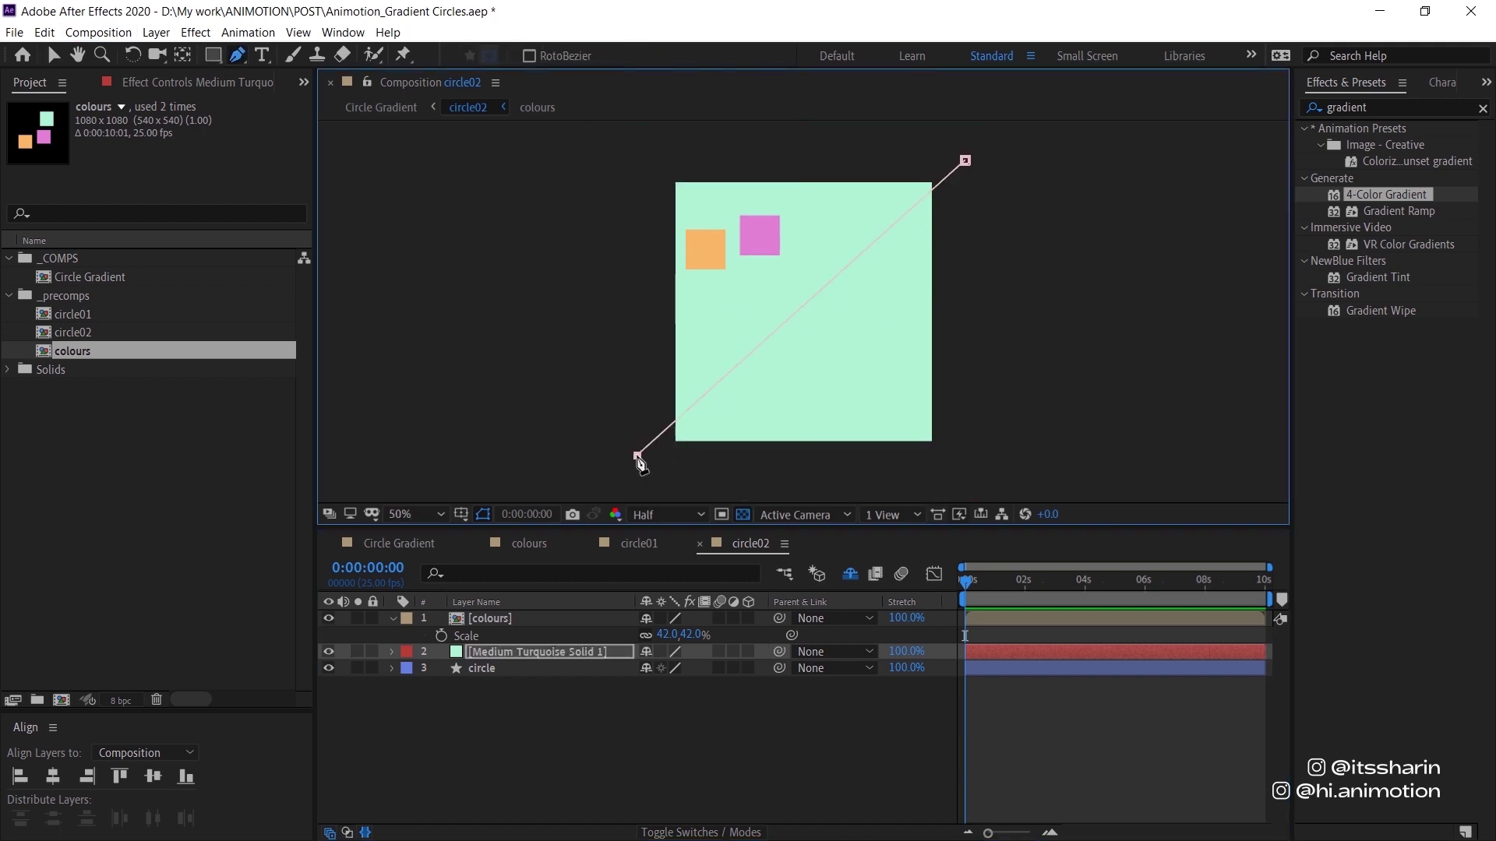
pyautogui.moveTo(1036, 455); pyautogui.dragTo(1029, 306)
pyautogui.click(965, 161)
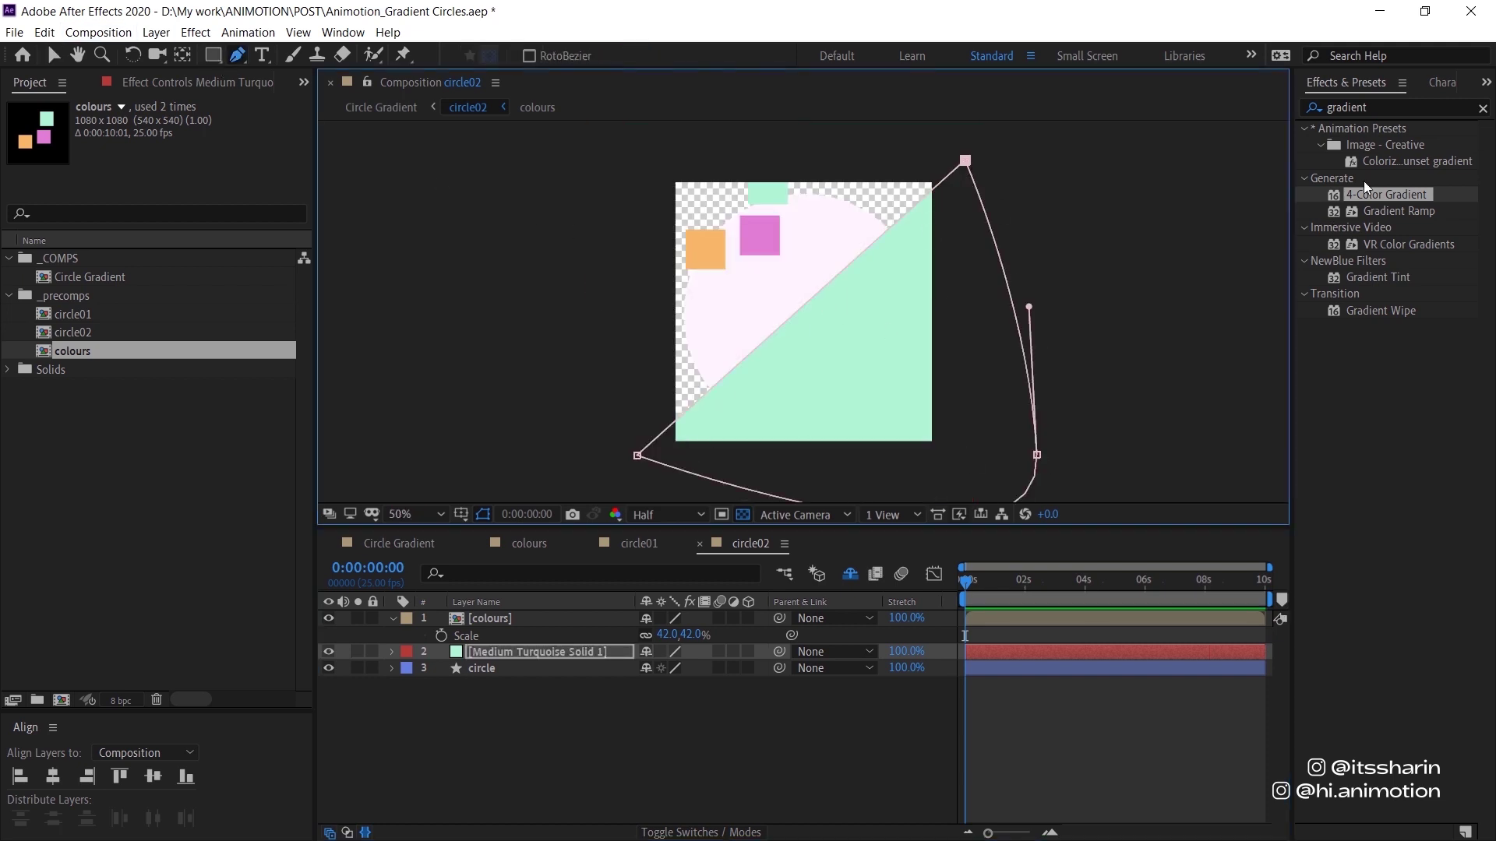
# Apply Set Matte to the turquoise solid, taking the matte from layer 3. circle
pyautogui.click(1387, 107)
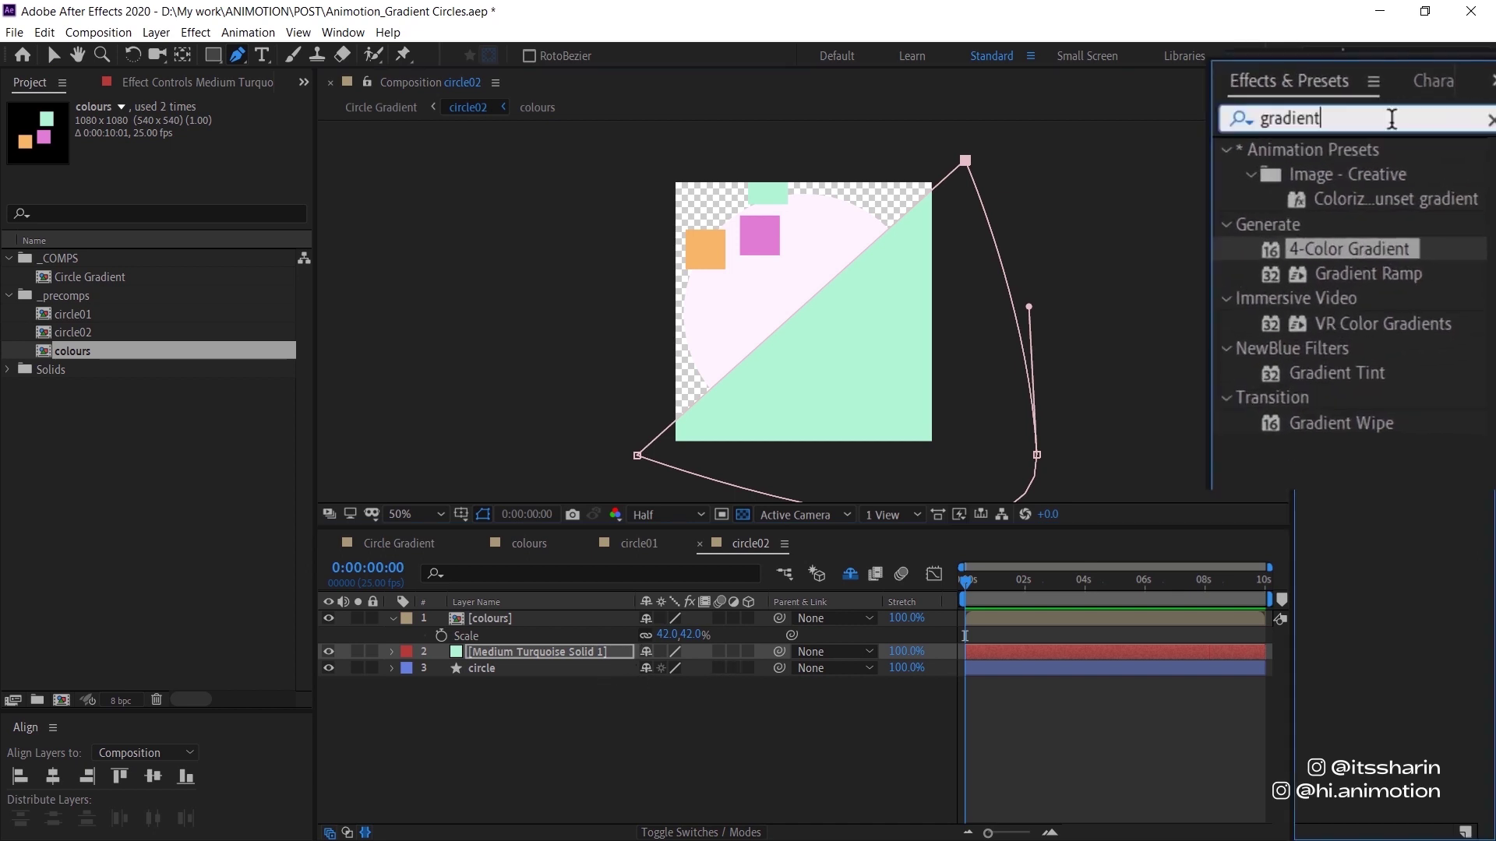
pyautogui.write('set matte')
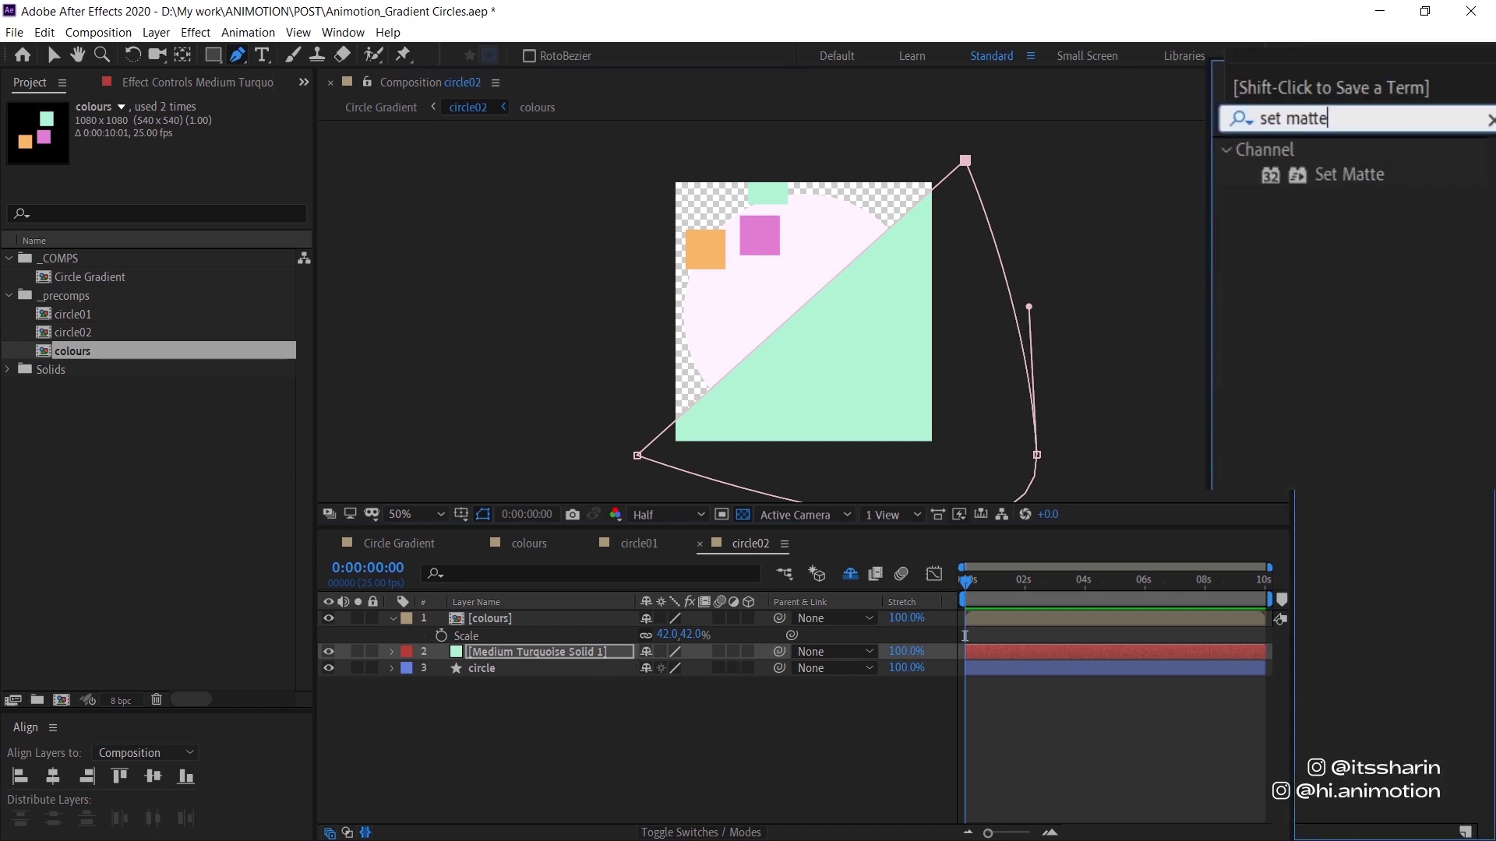
pyautogui.moveTo(1394, 173); pyautogui.dragTo(544, 650)
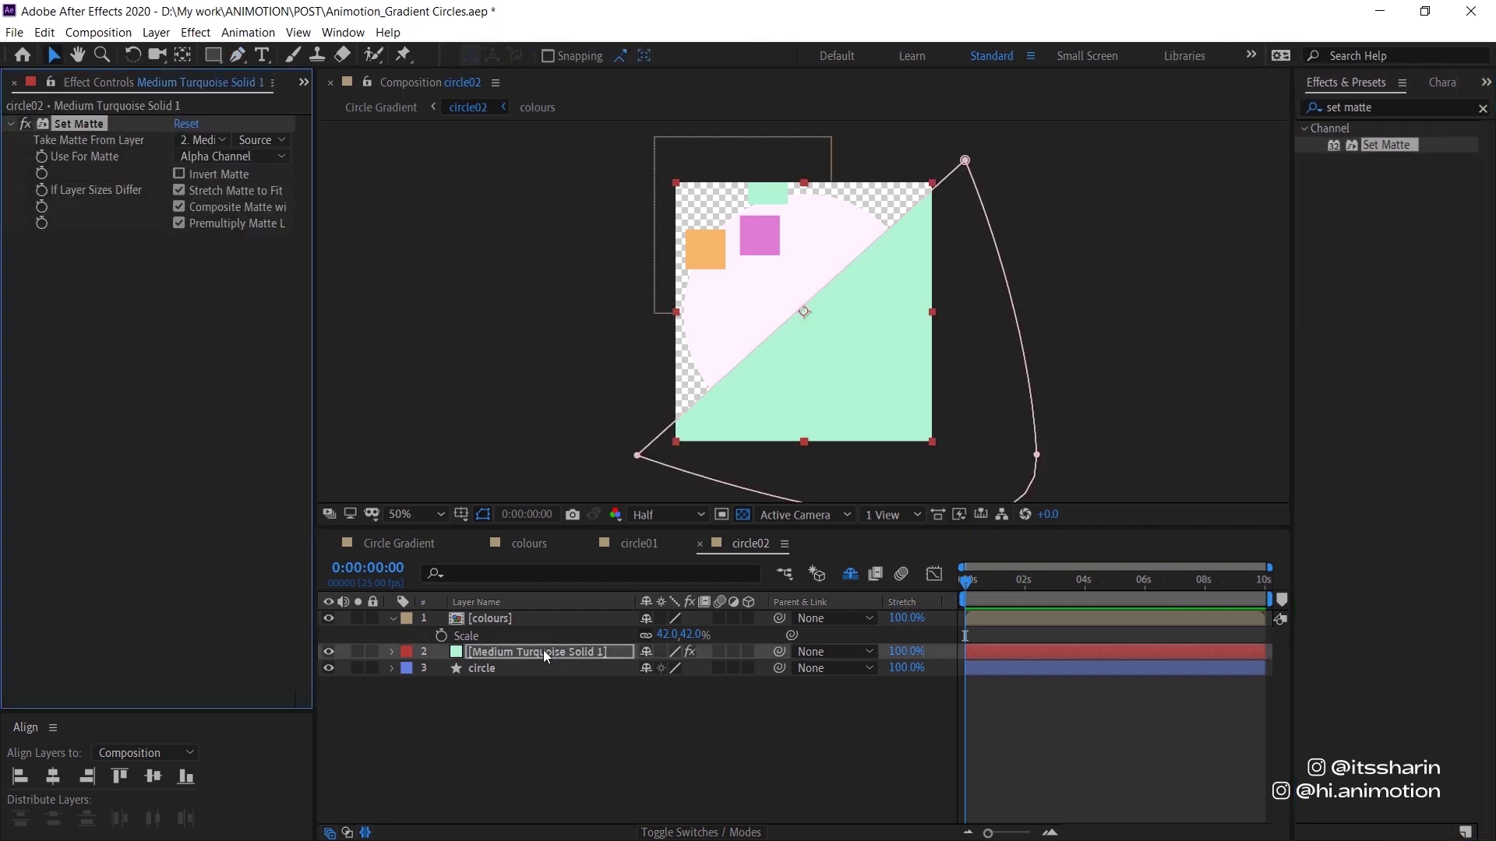
pyautogui.click(204, 144)
pyautogui.click(248, 221)
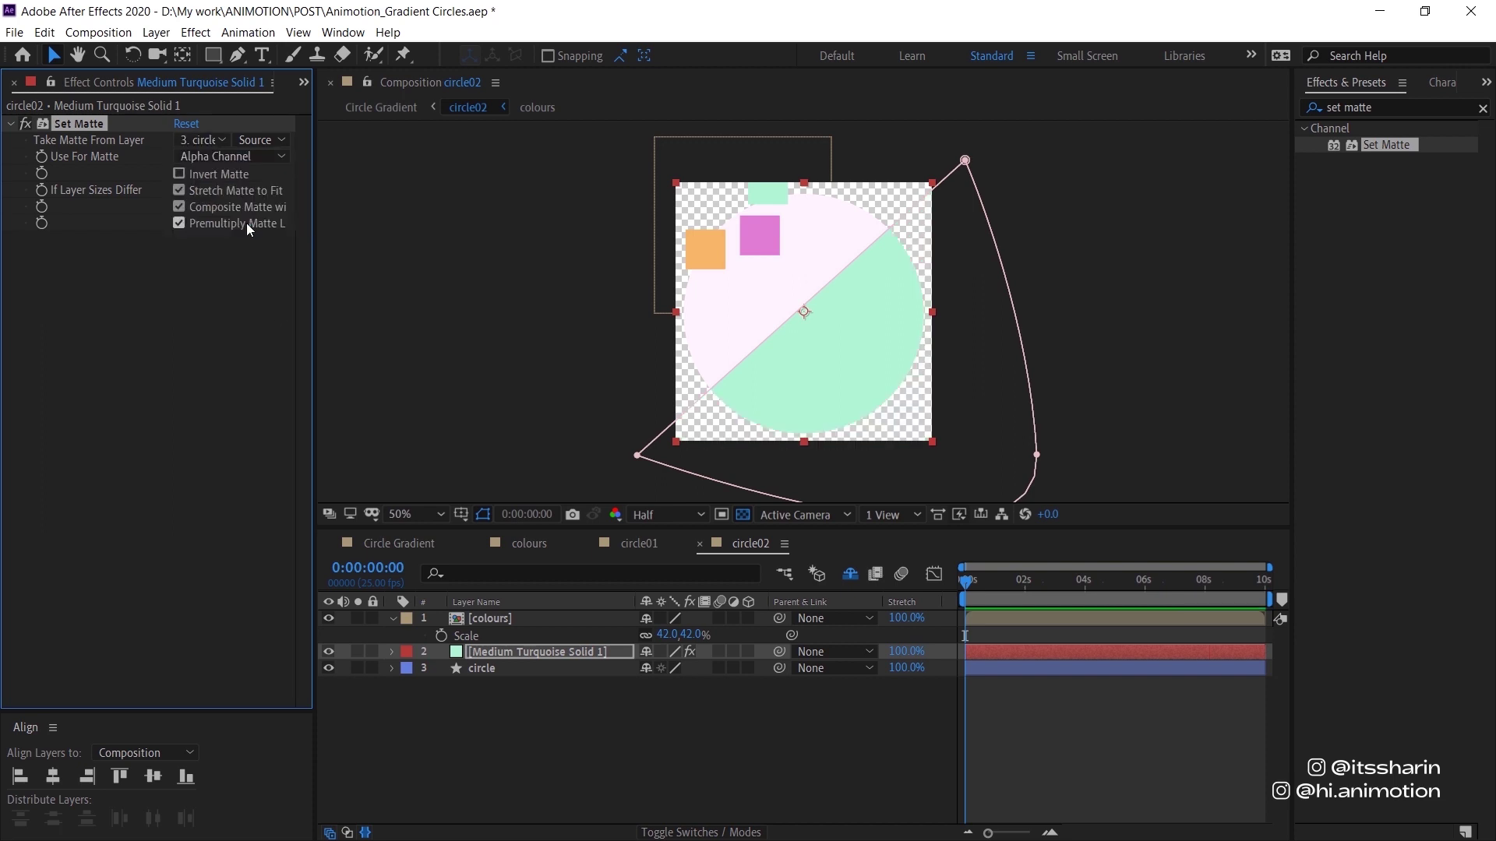
pyautogui.click(528, 652)
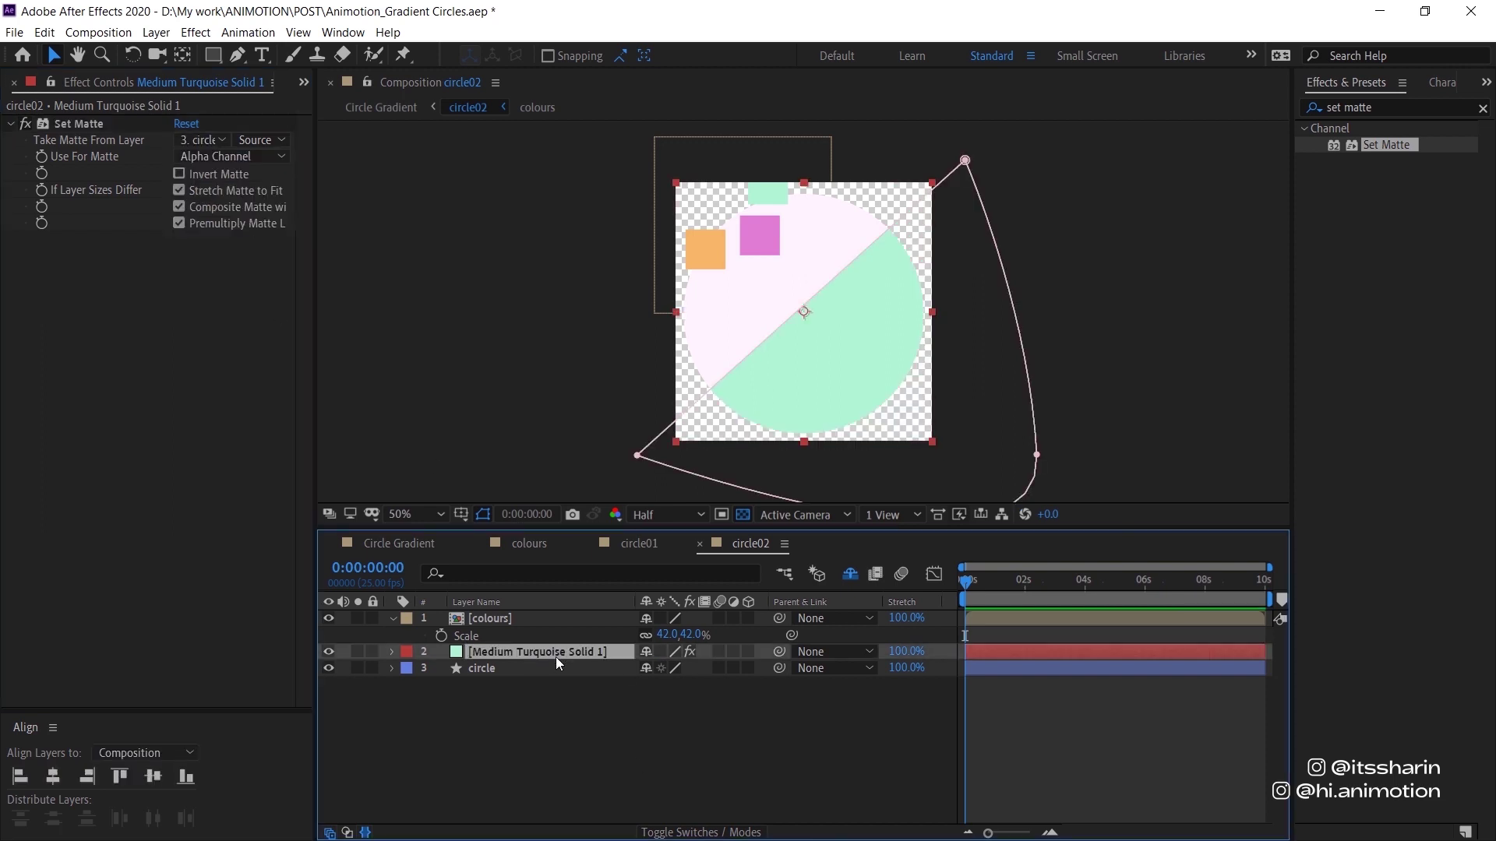
# Increase the turquoise mask feather, then duplicate the solid and recolour the copy with sampled orange
pyautogui.press('f')
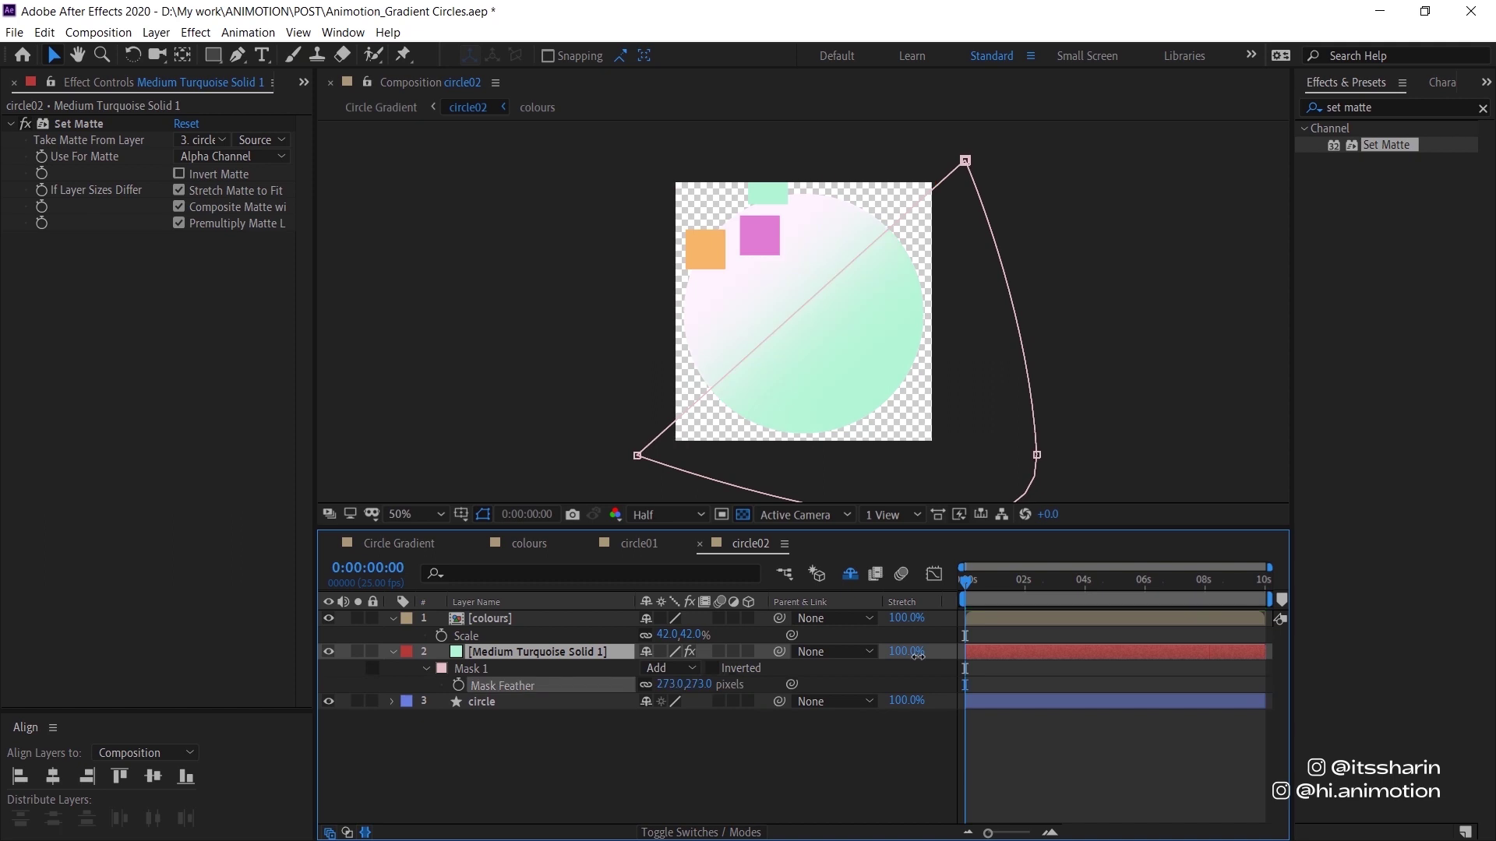
pyautogui.moveTo(938, 653); pyautogui.dragTo(957, 649)
pyautogui.click(539, 651)
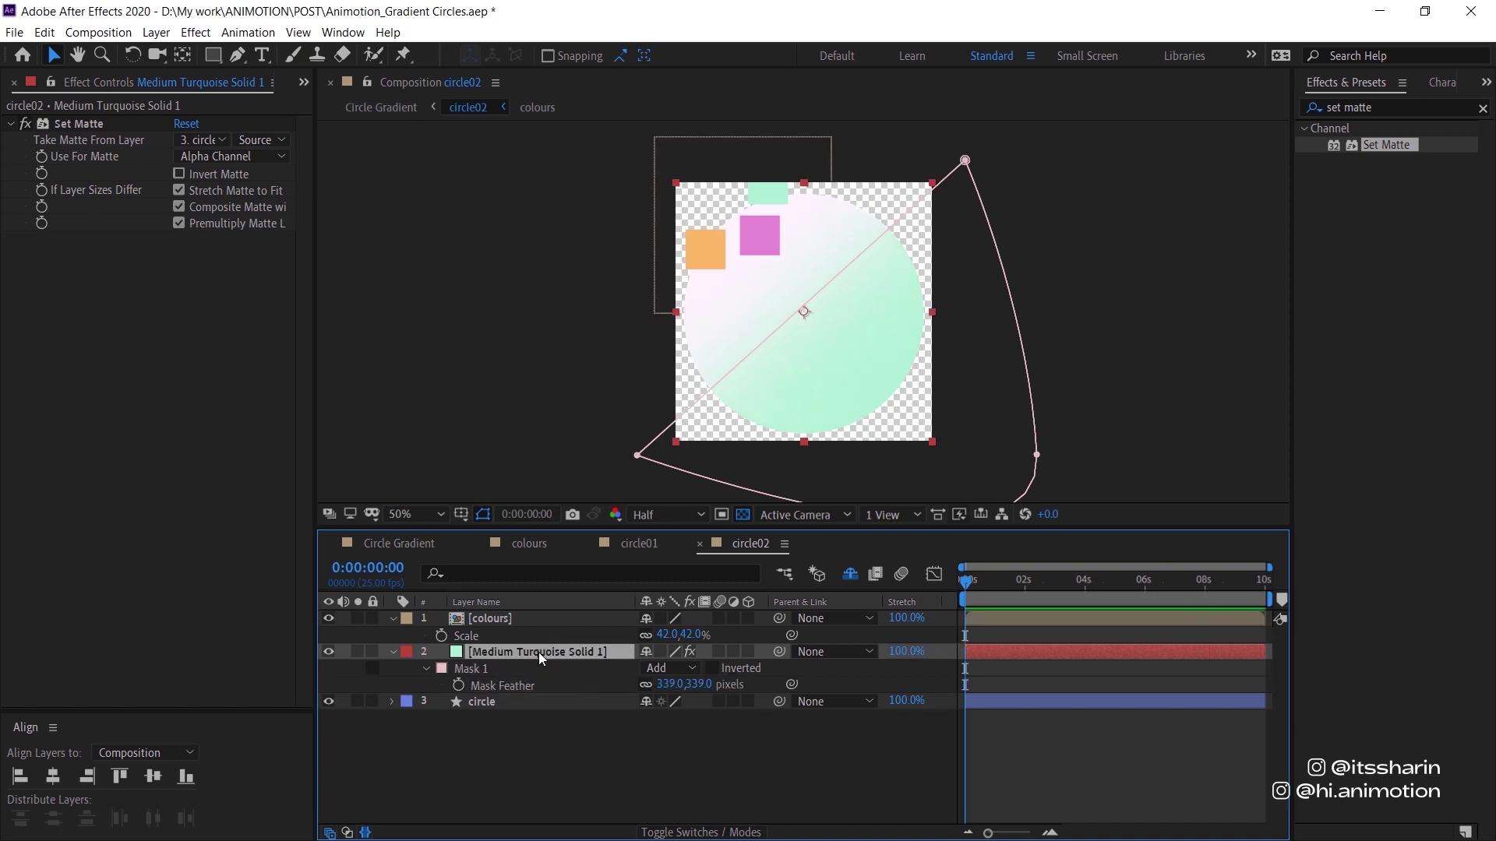
pyautogui.hotkey('ctrl', 'd')
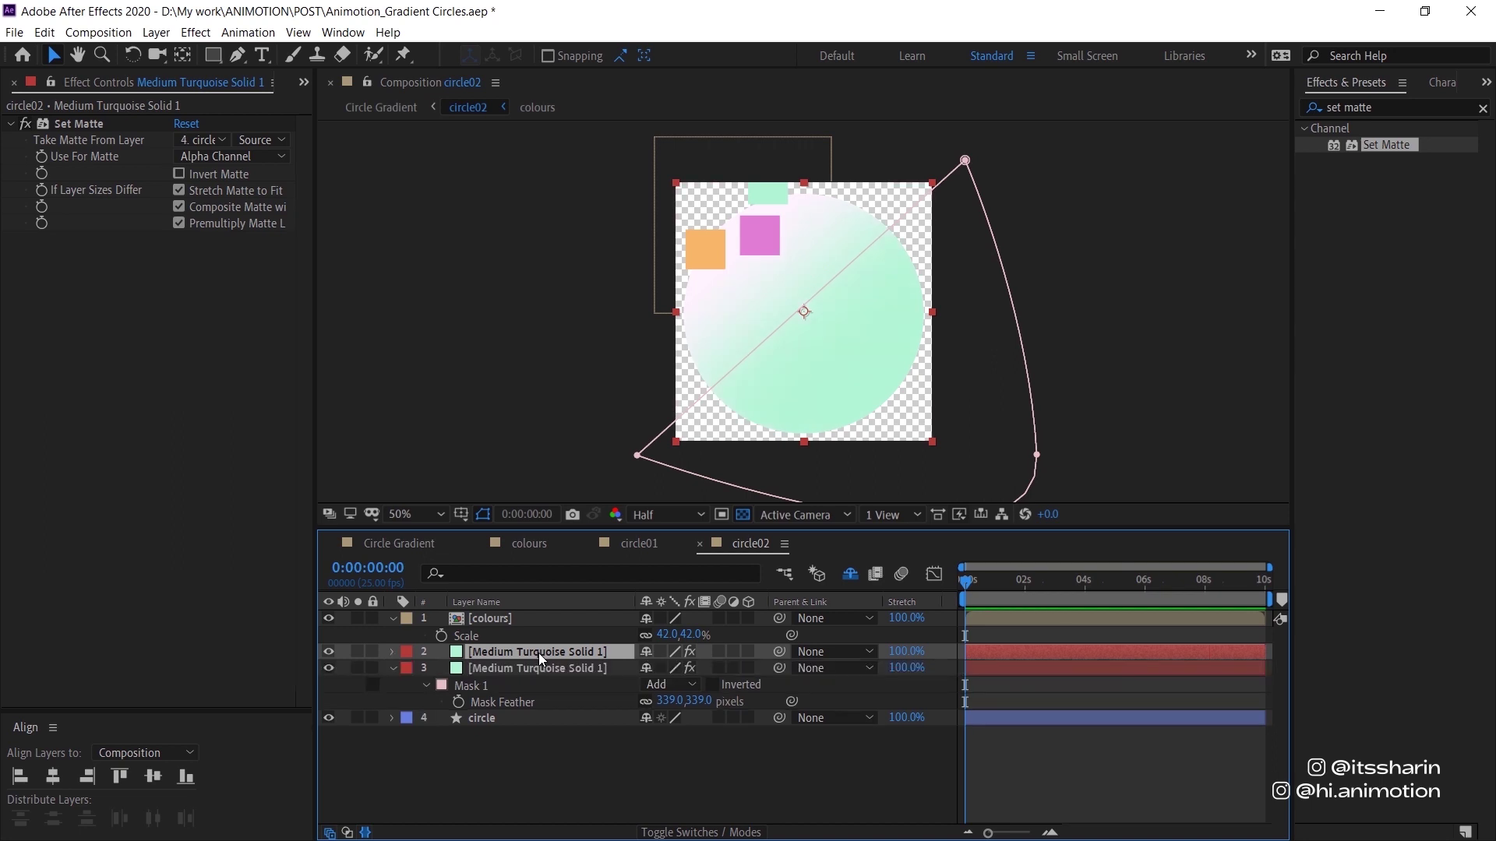
pyautogui.hotkey('ctrl', 'shift', 'y')
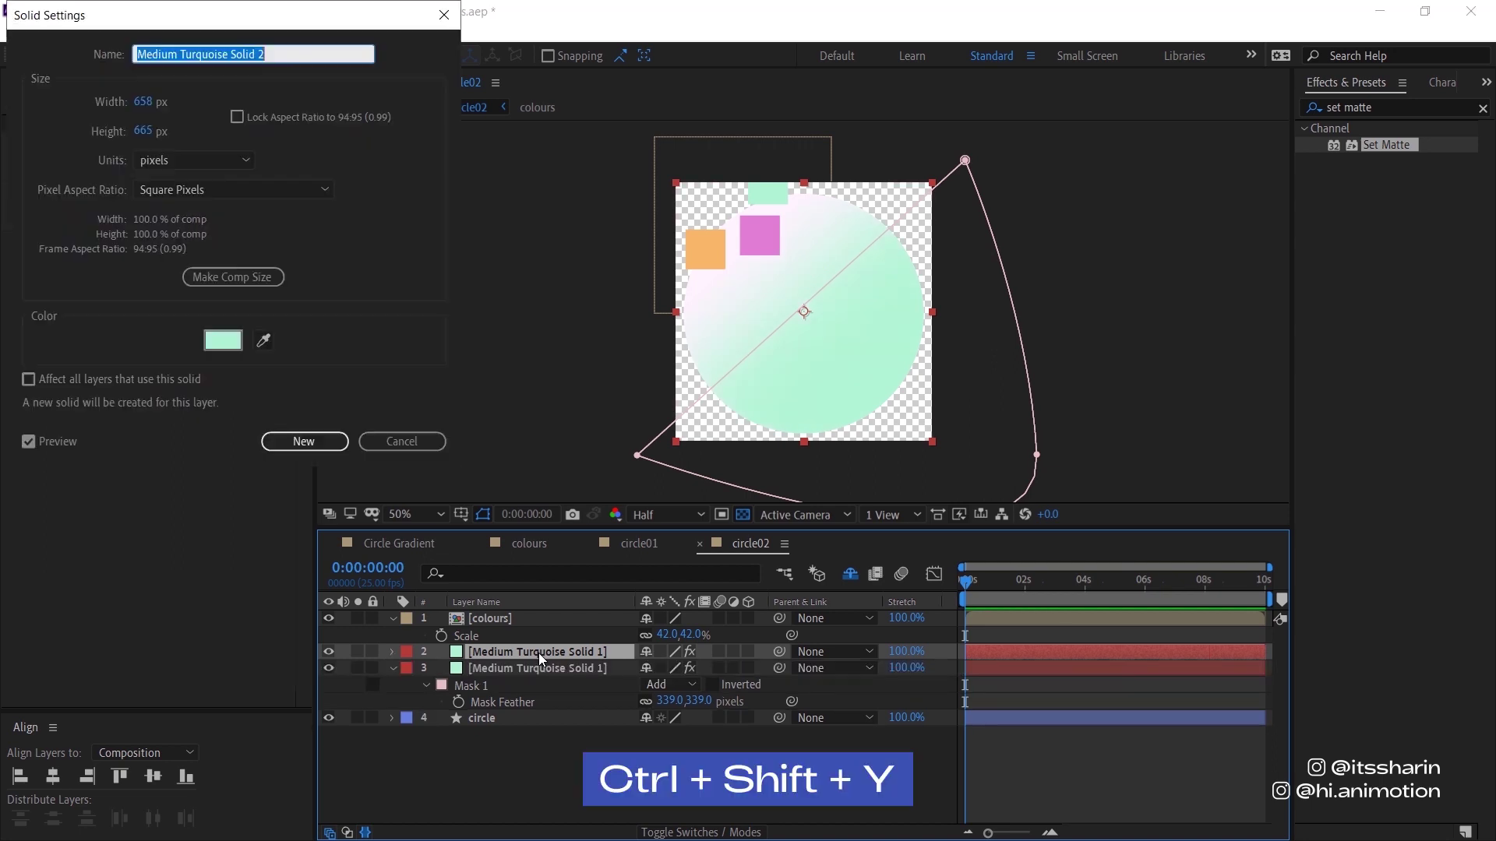
pyautogui.click(265, 341)
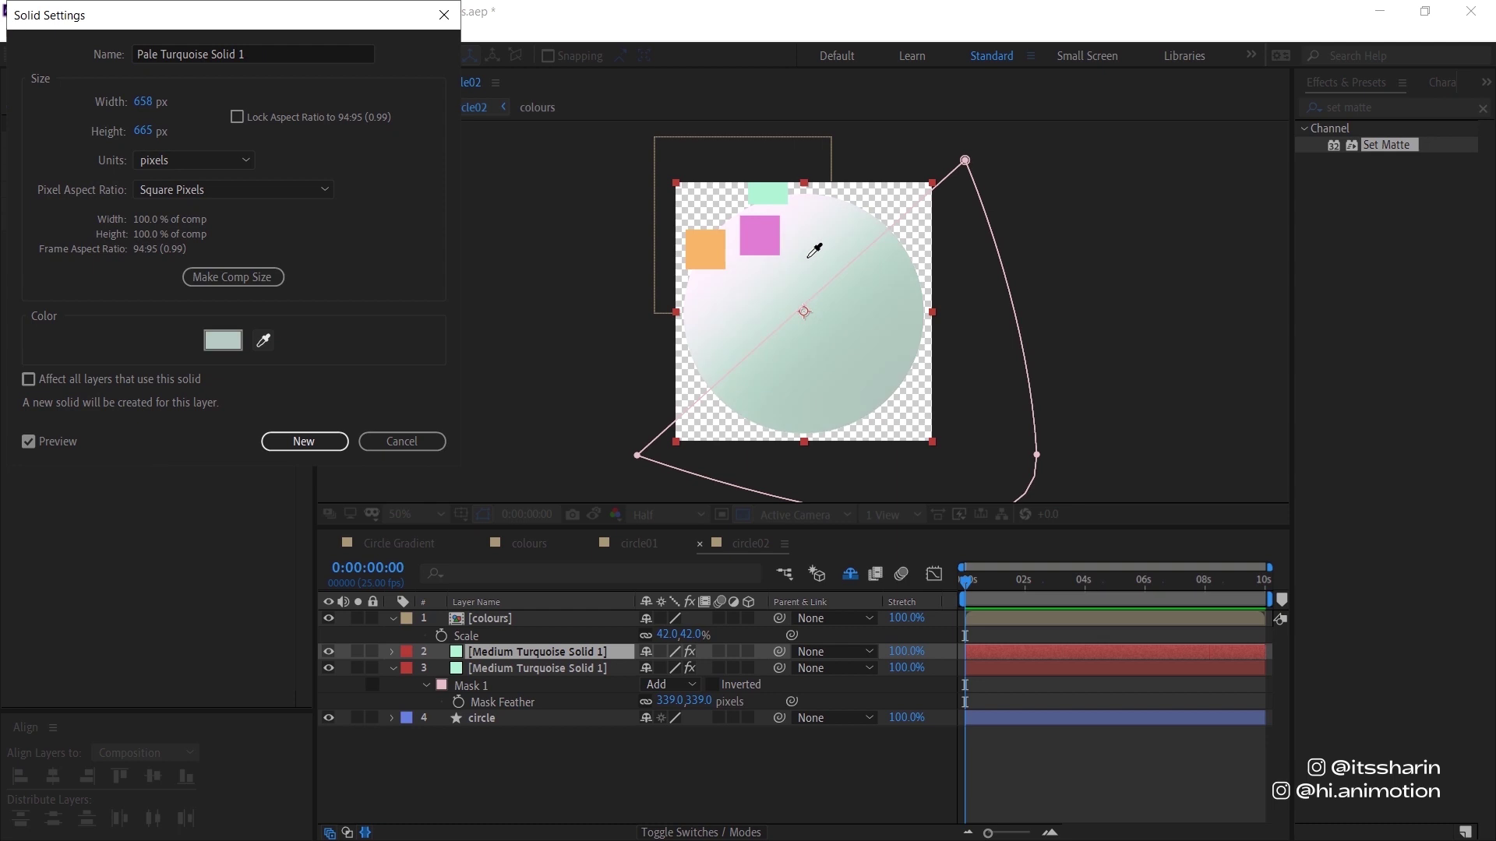
pyautogui.click(705, 250)
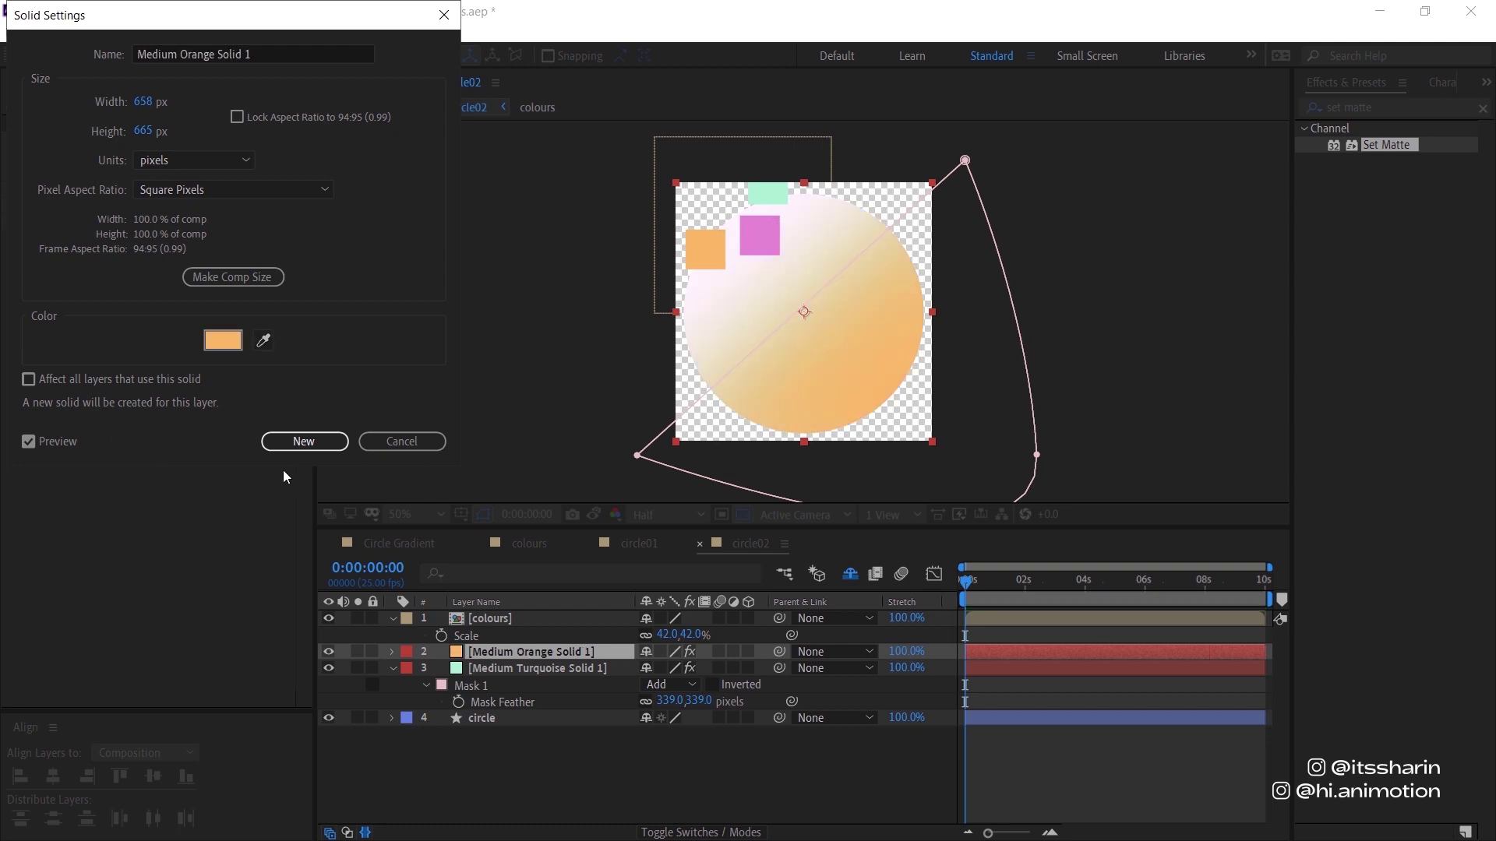
pyautogui.click(306, 441)
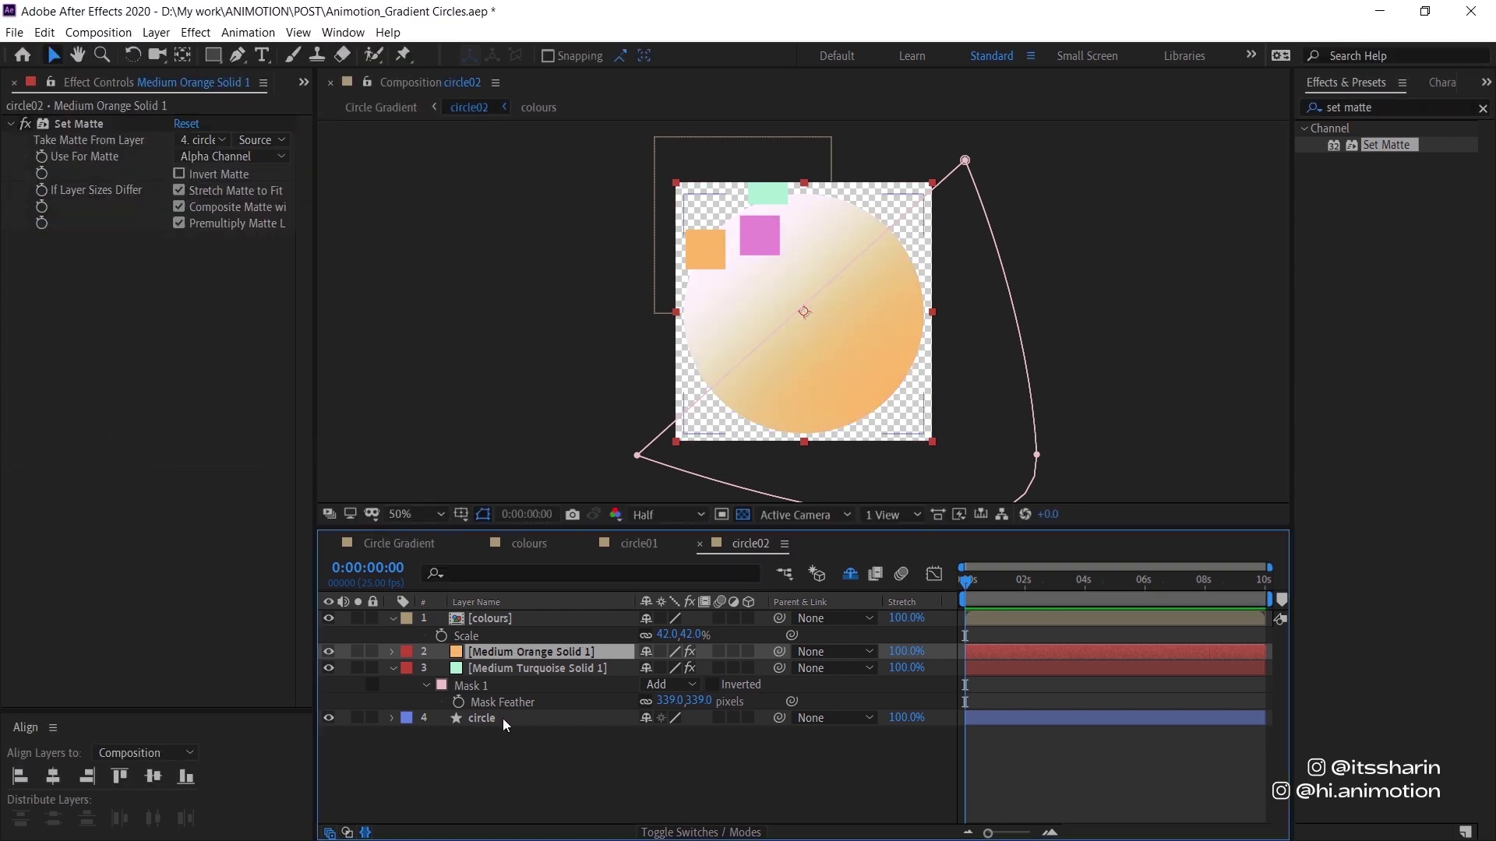
# Set the circle layer's fill to magenta DF79D3 sampled from the colour squares
pyautogui.click(502, 719)
pyautogui.click(708, 55)
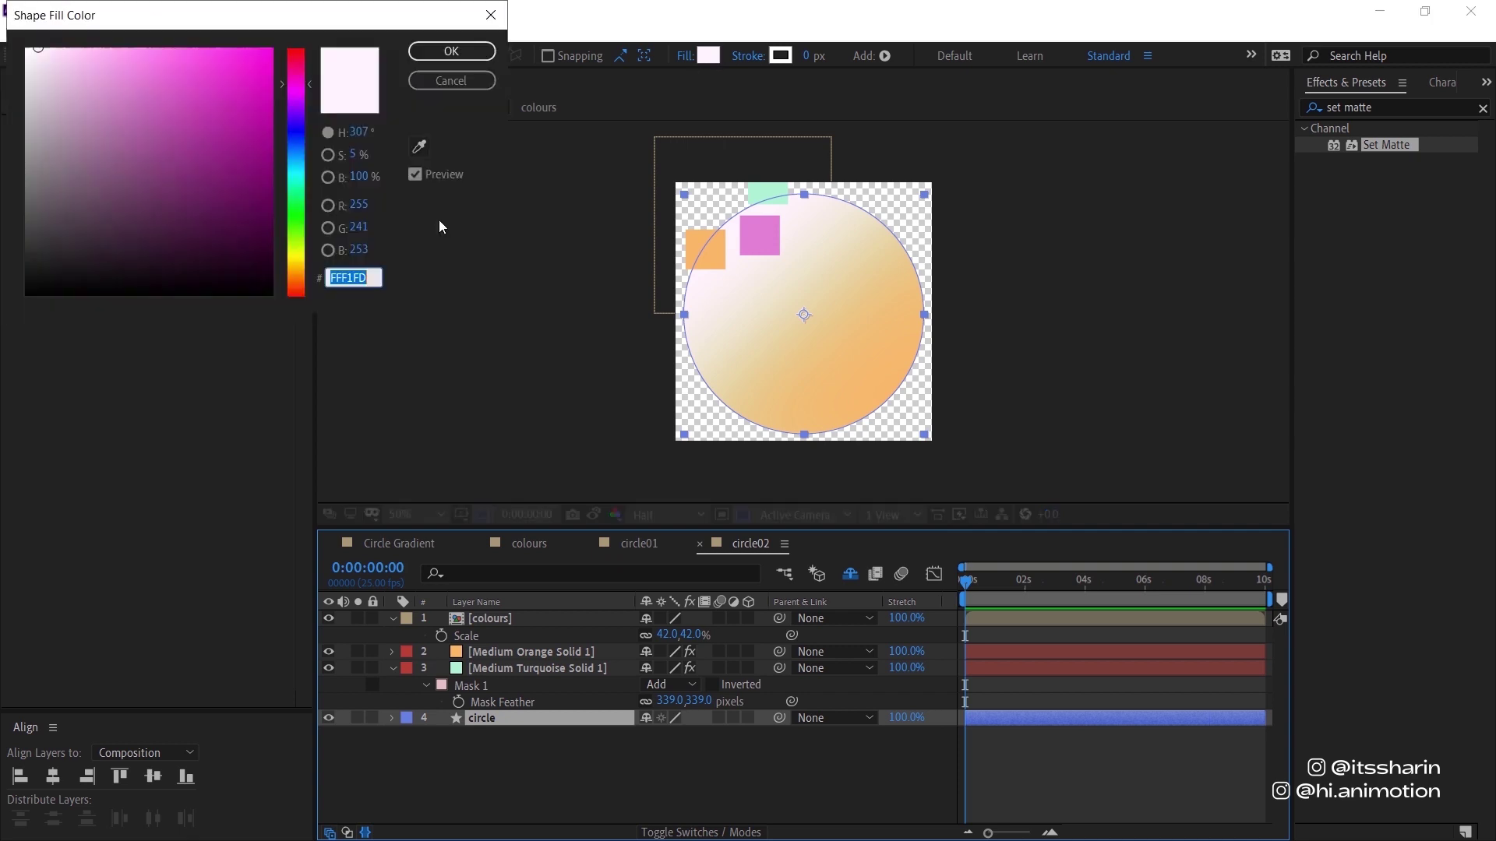
pyautogui.click(420, 146)
pyautogui.click(768, 238)
pyautogui.click(452, 50)
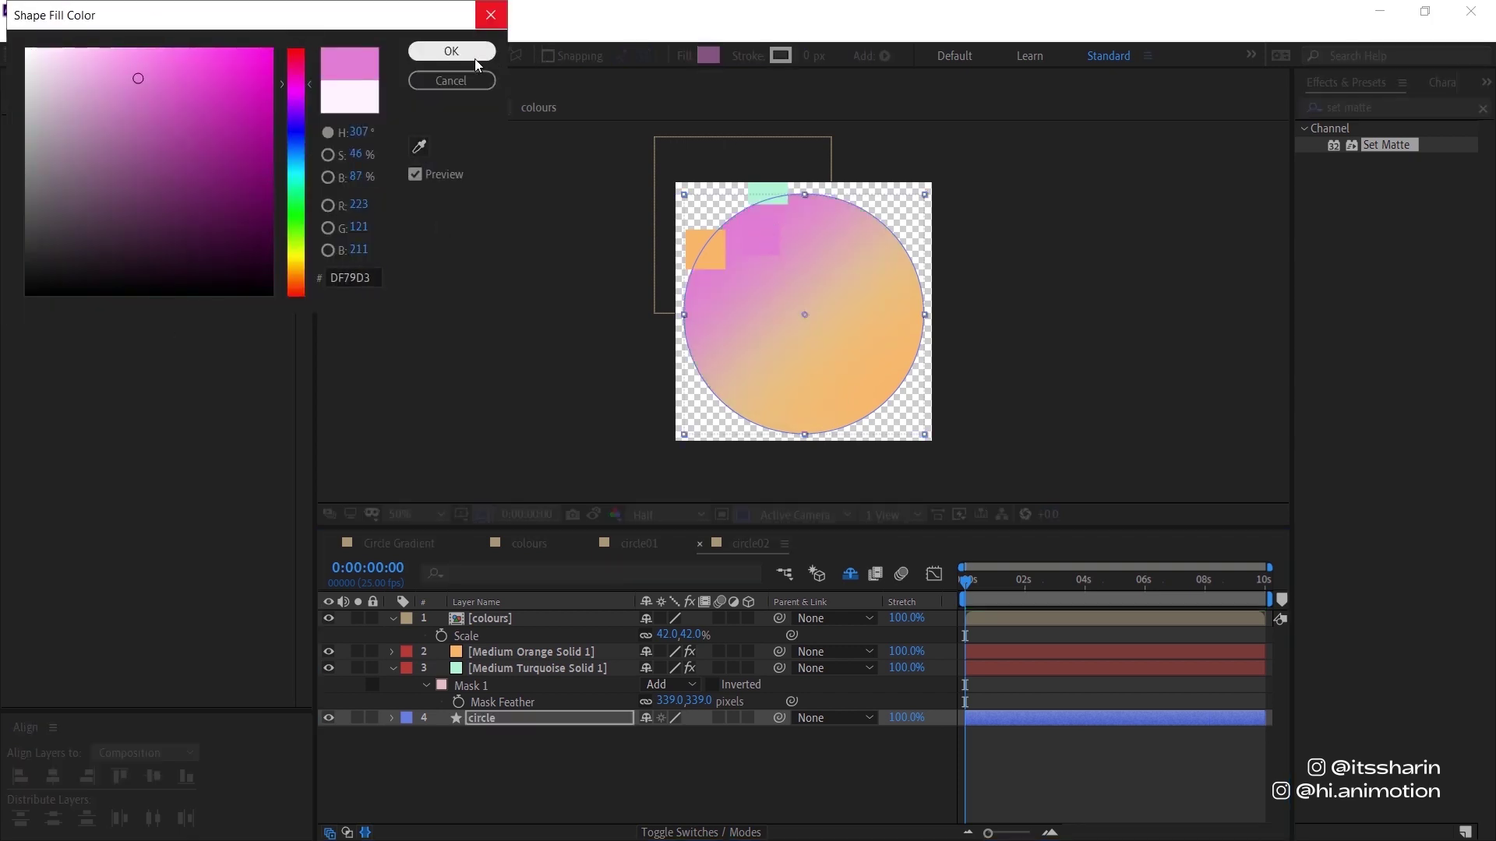
# Undo a stray turquoise mask edit and hide the coloured squares layer
pyautogui.click(567, 667)
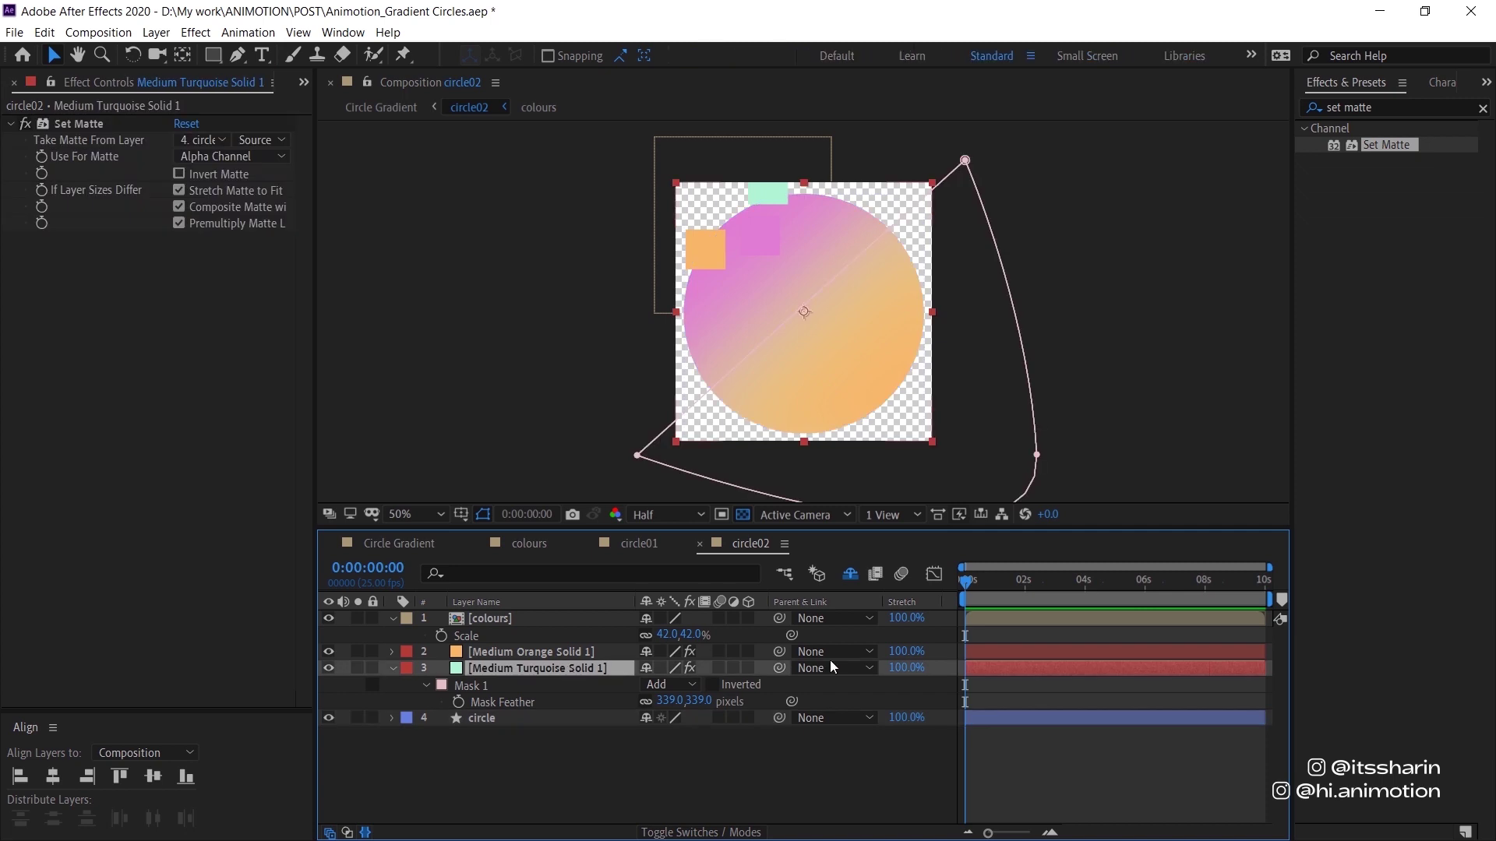
pyautogui.click(840, 376)
pyautogui.hotkey('ctrl', 'z')
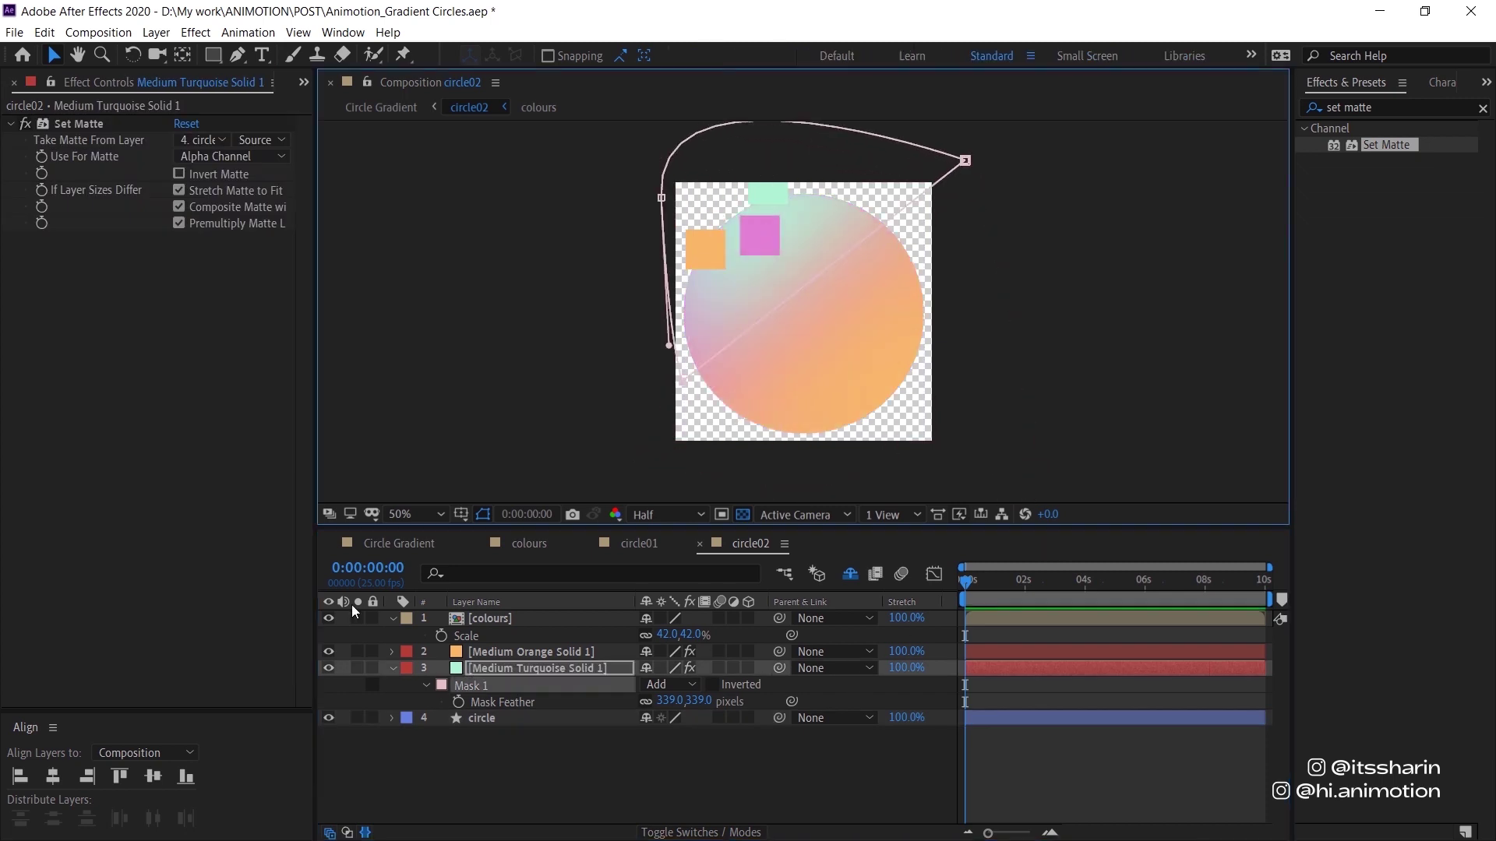
pyautogui.click(328, 618)
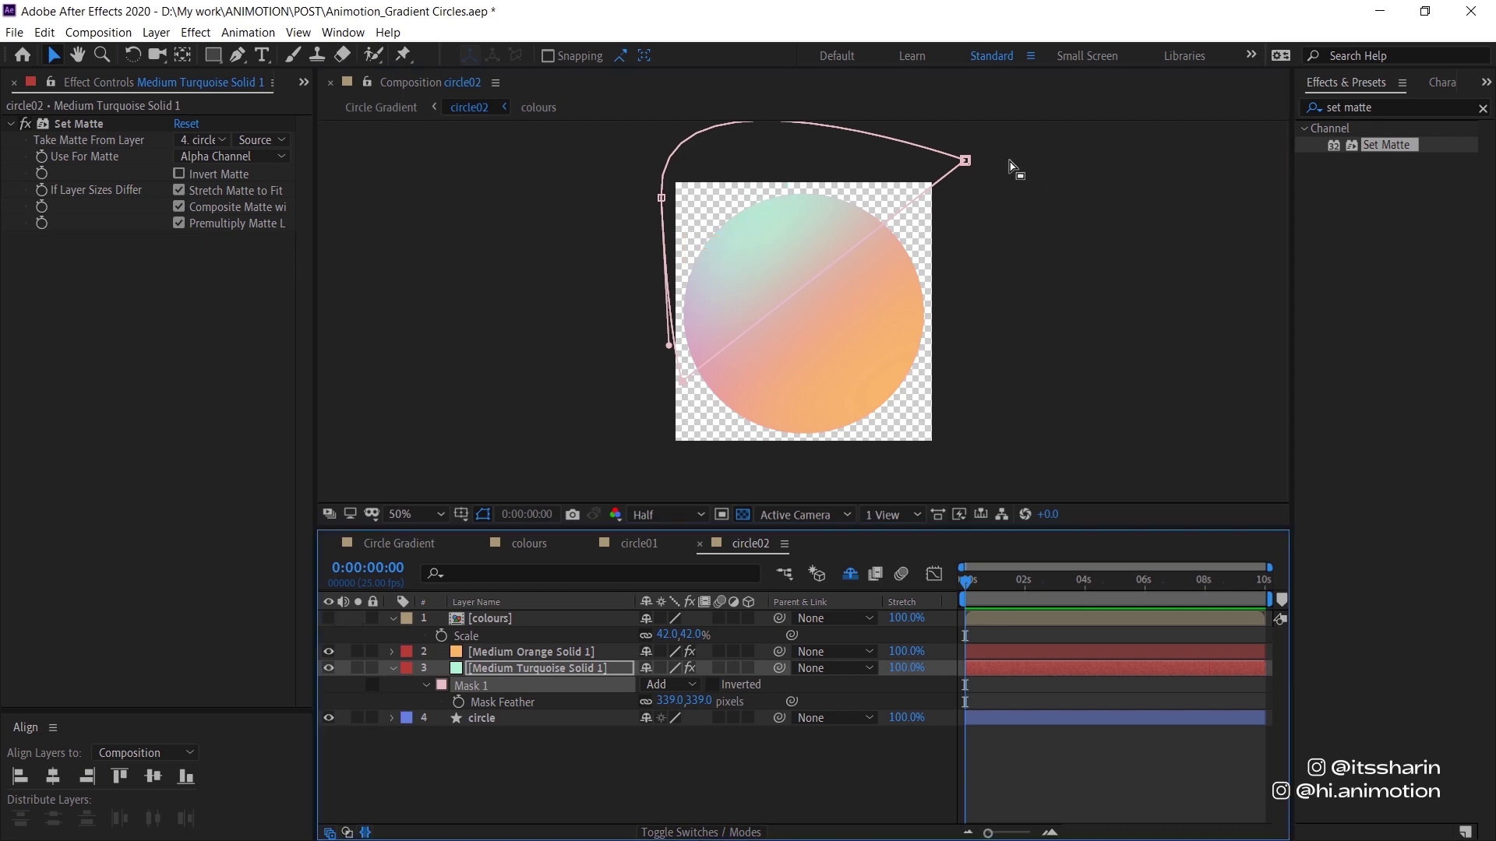
pyautogui.scroll(-2, 888, 287)
pyautogui.scroll(2, 888, 287)
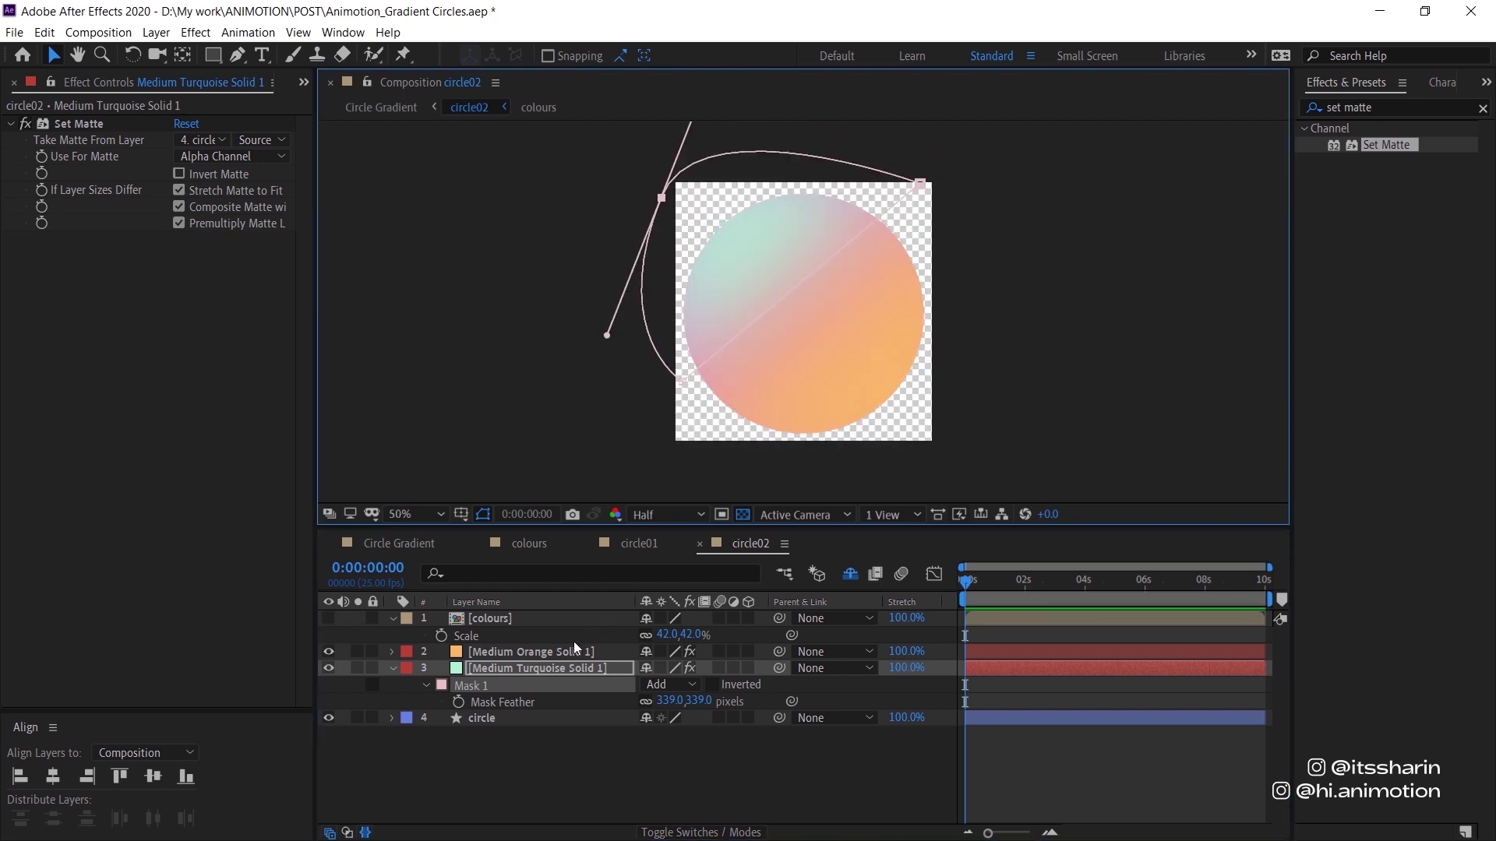
# Add and curve a point on the orange solid's mask and feather it to 355 pixels
pyautogui.click(553, 655)
pyautogui.press('g')
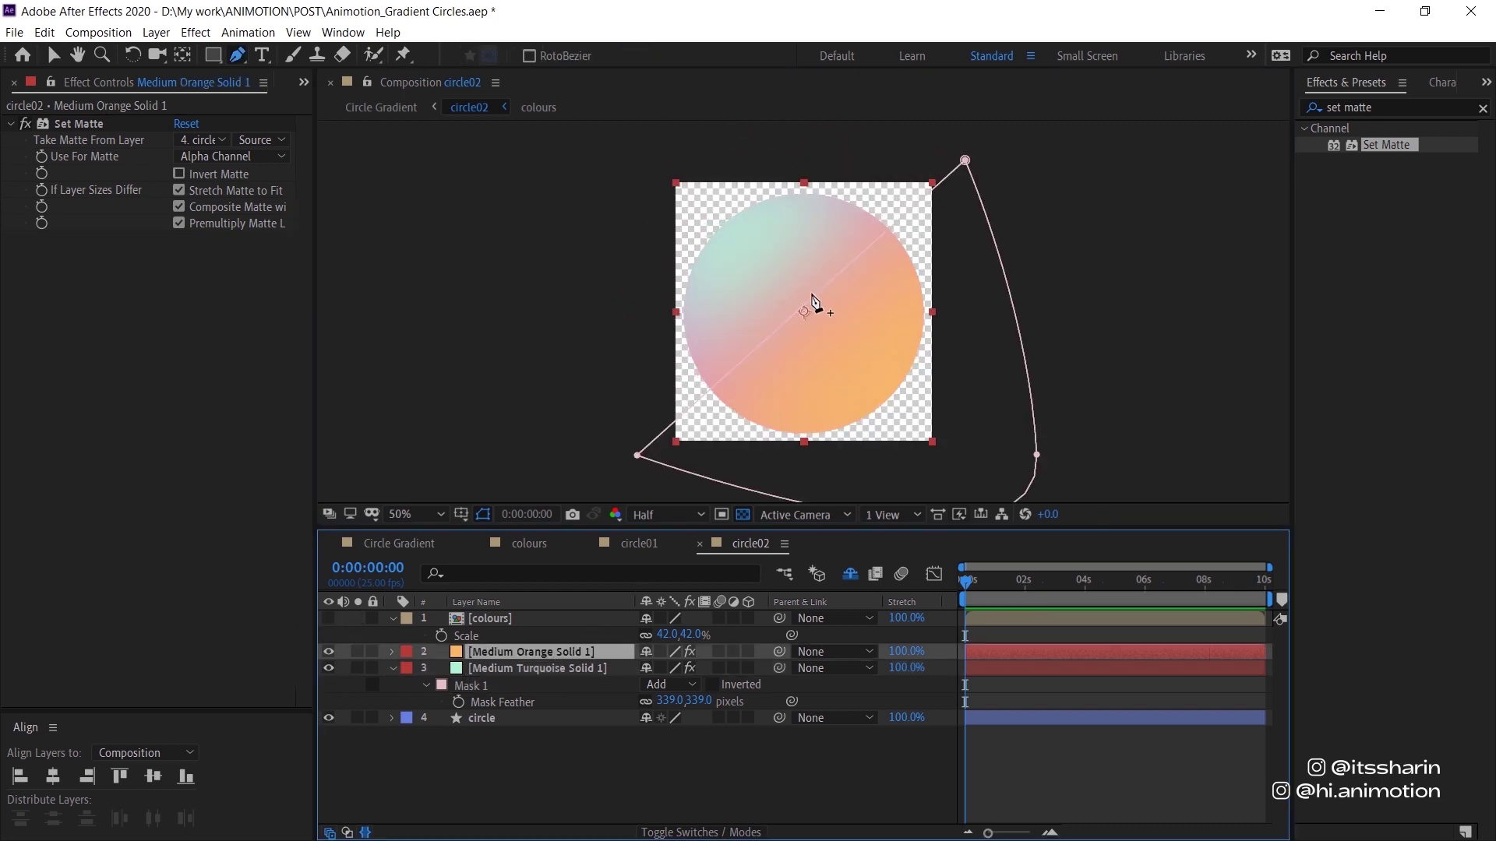
pyautogui.click(814, 296)
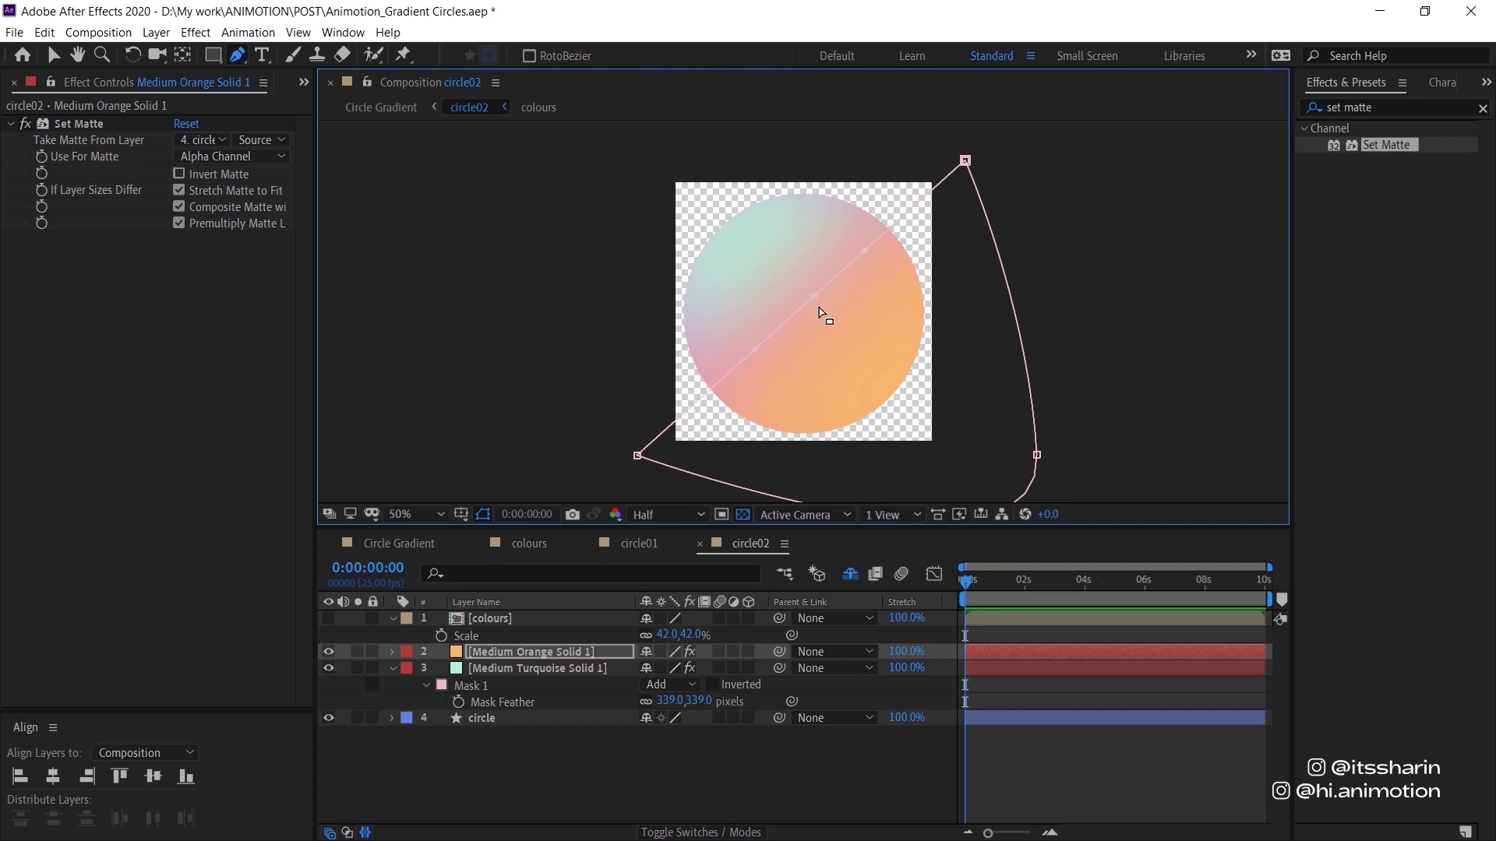
pyautogui.moveTo(814, 296); pyautogui.dragTo(848, 359)
pyautogui.press('f')
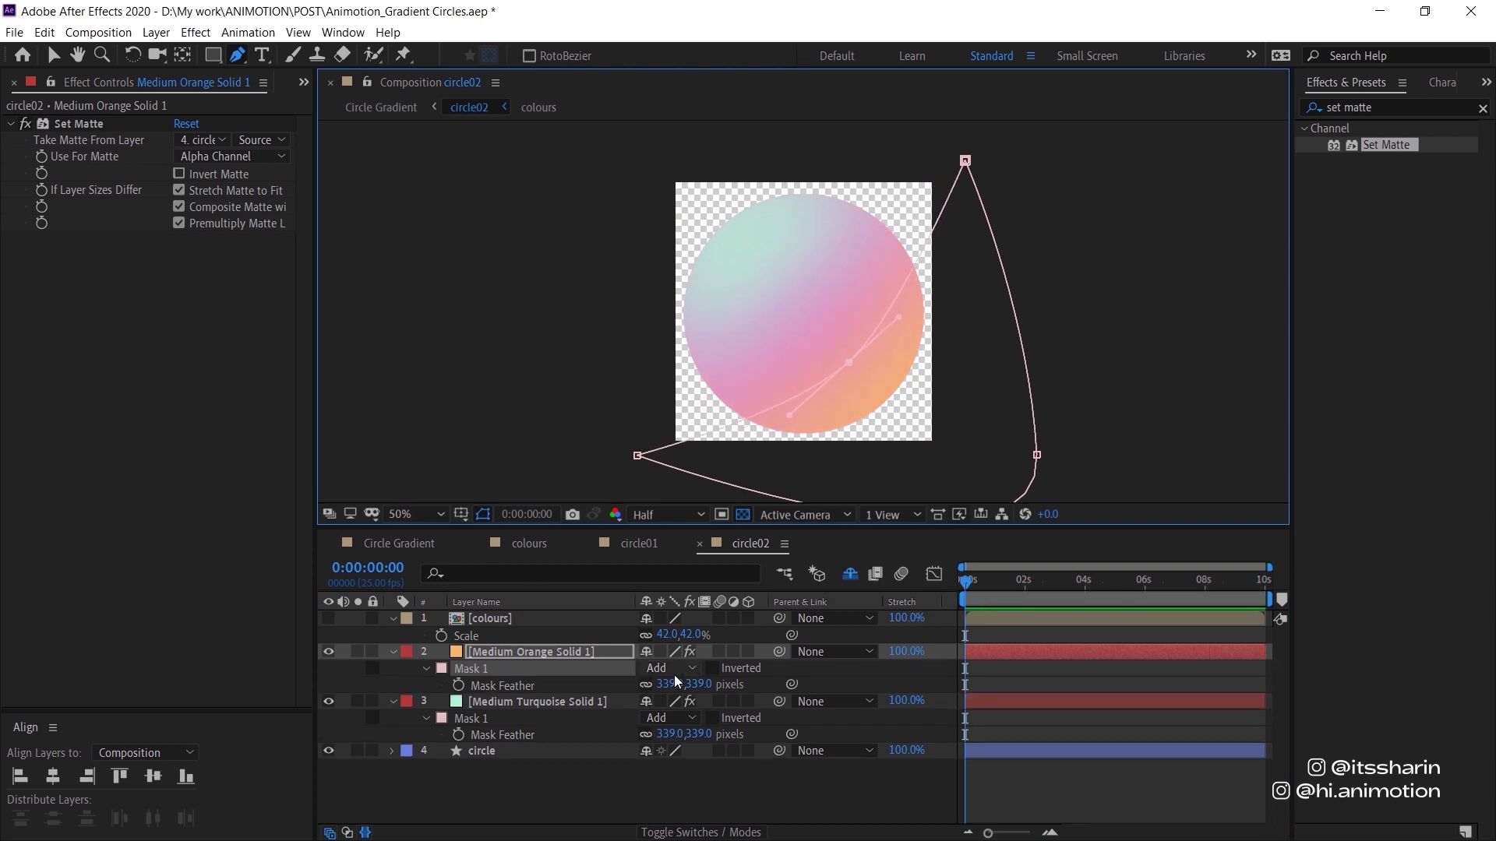
pyautogui.moveTo(674, 684); pyautogui.dragTo(686, 684)
# Reshape the orange mask curve, keeping the turquoise mask feather at 321 after an undone trial
pyautogui.click(470, 717)
pyautogui.click(587, 702)
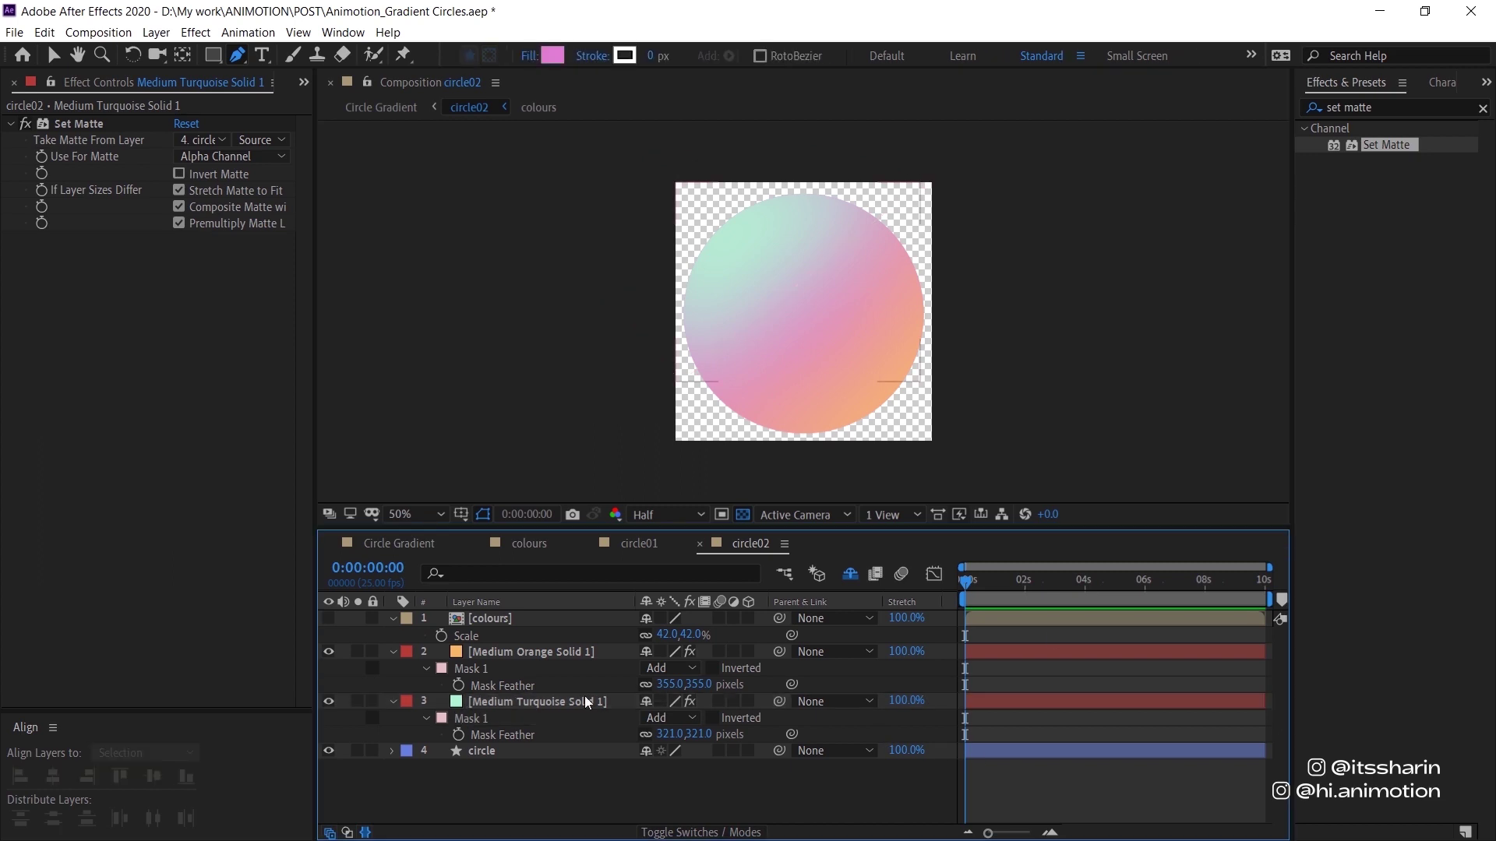
pyautogui.click(591, 653)
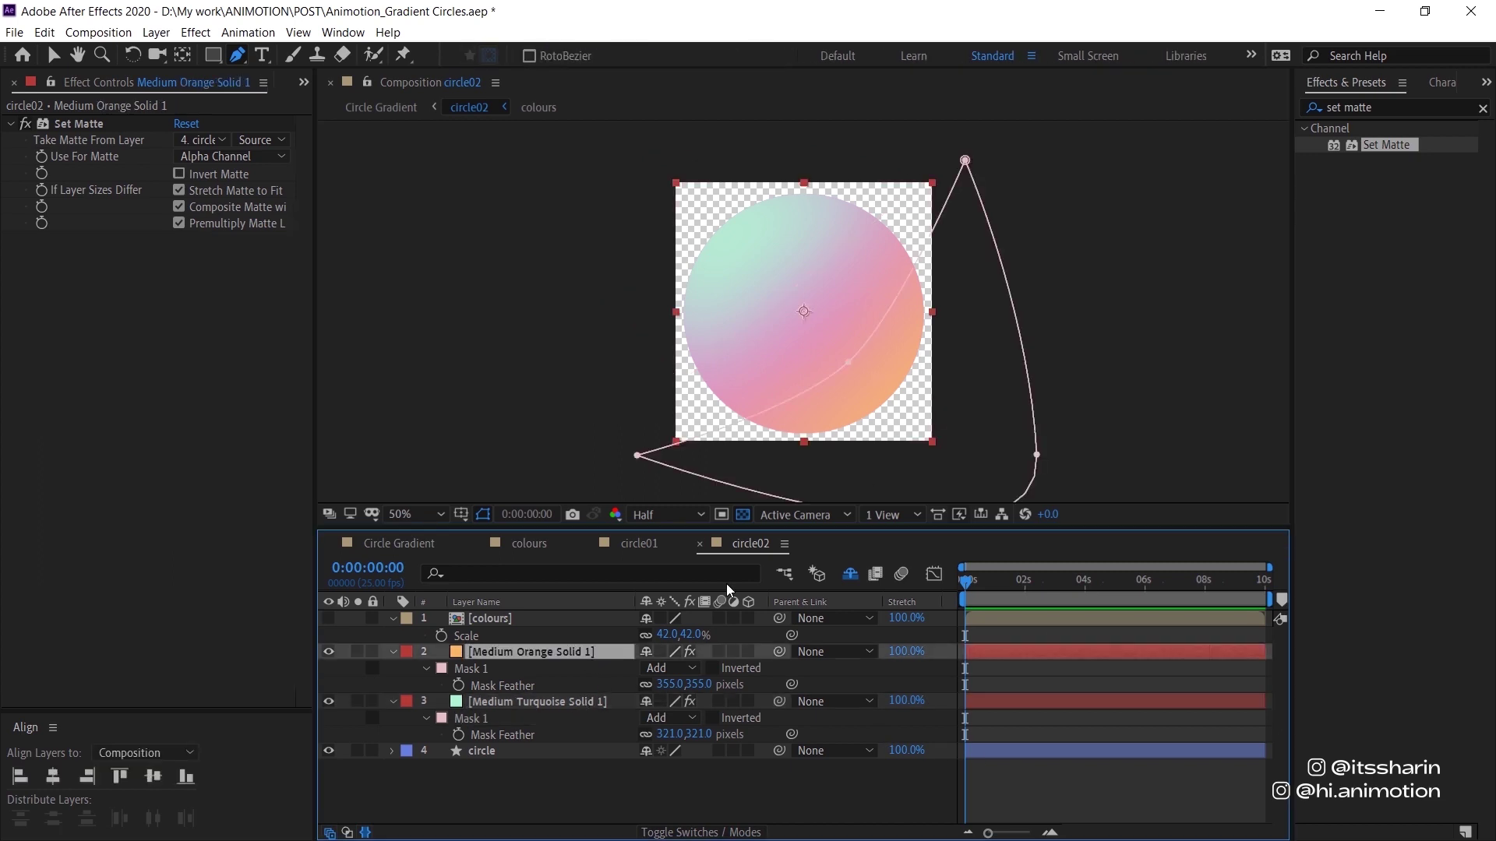
pyautogui.moveTo(876, 358)
pyautogui.mouseDown()
pyautogui.moveTo(839, 318)
pyautogui.moveTo(859, 358)
pyautogui.mouseUp()
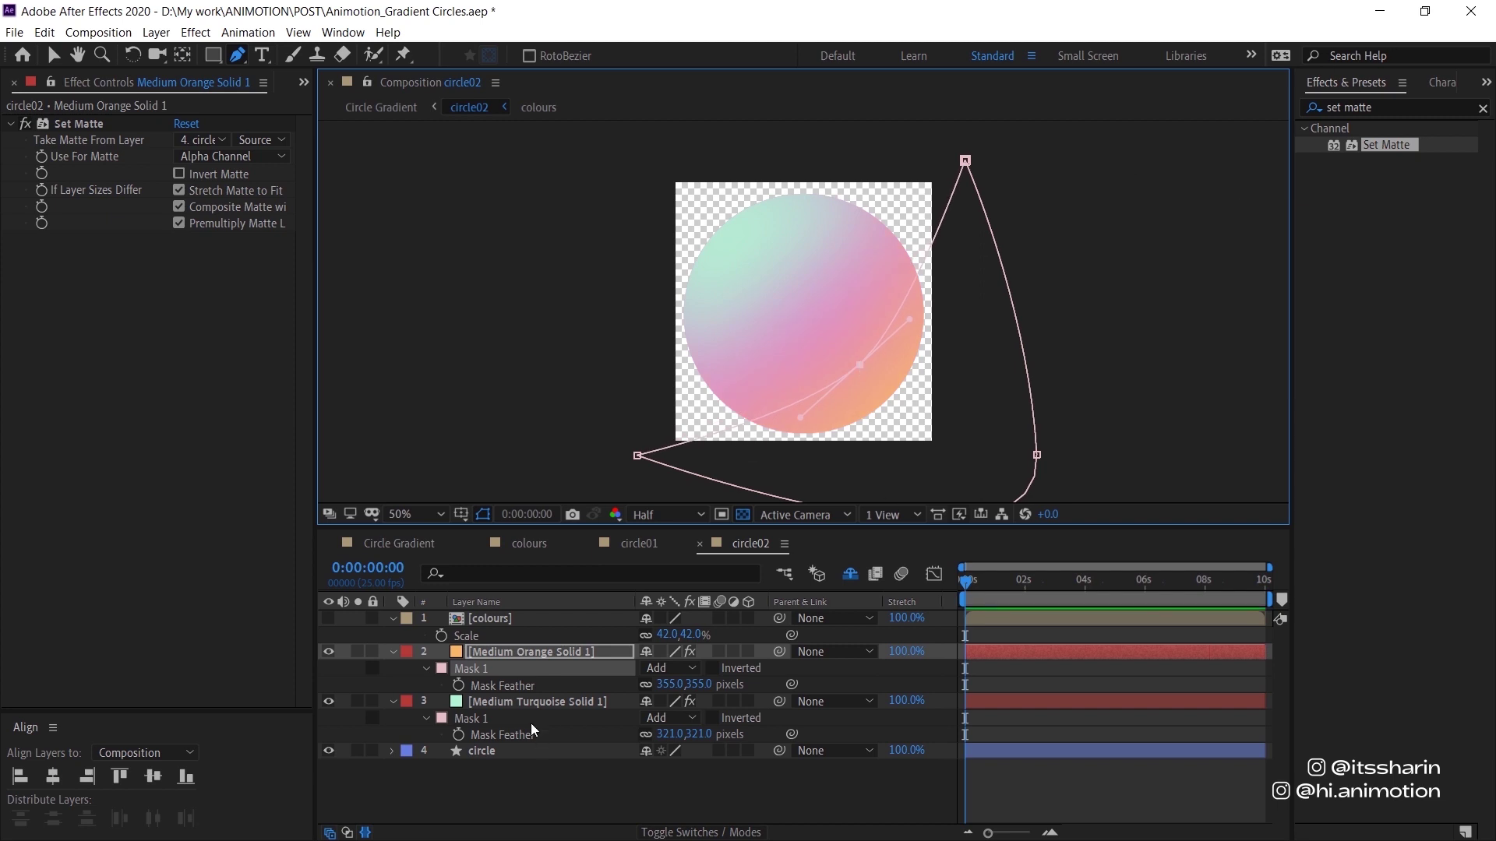
pyautogui.moveTo(683, 734); pyautogui.dragTo(1110, 686)
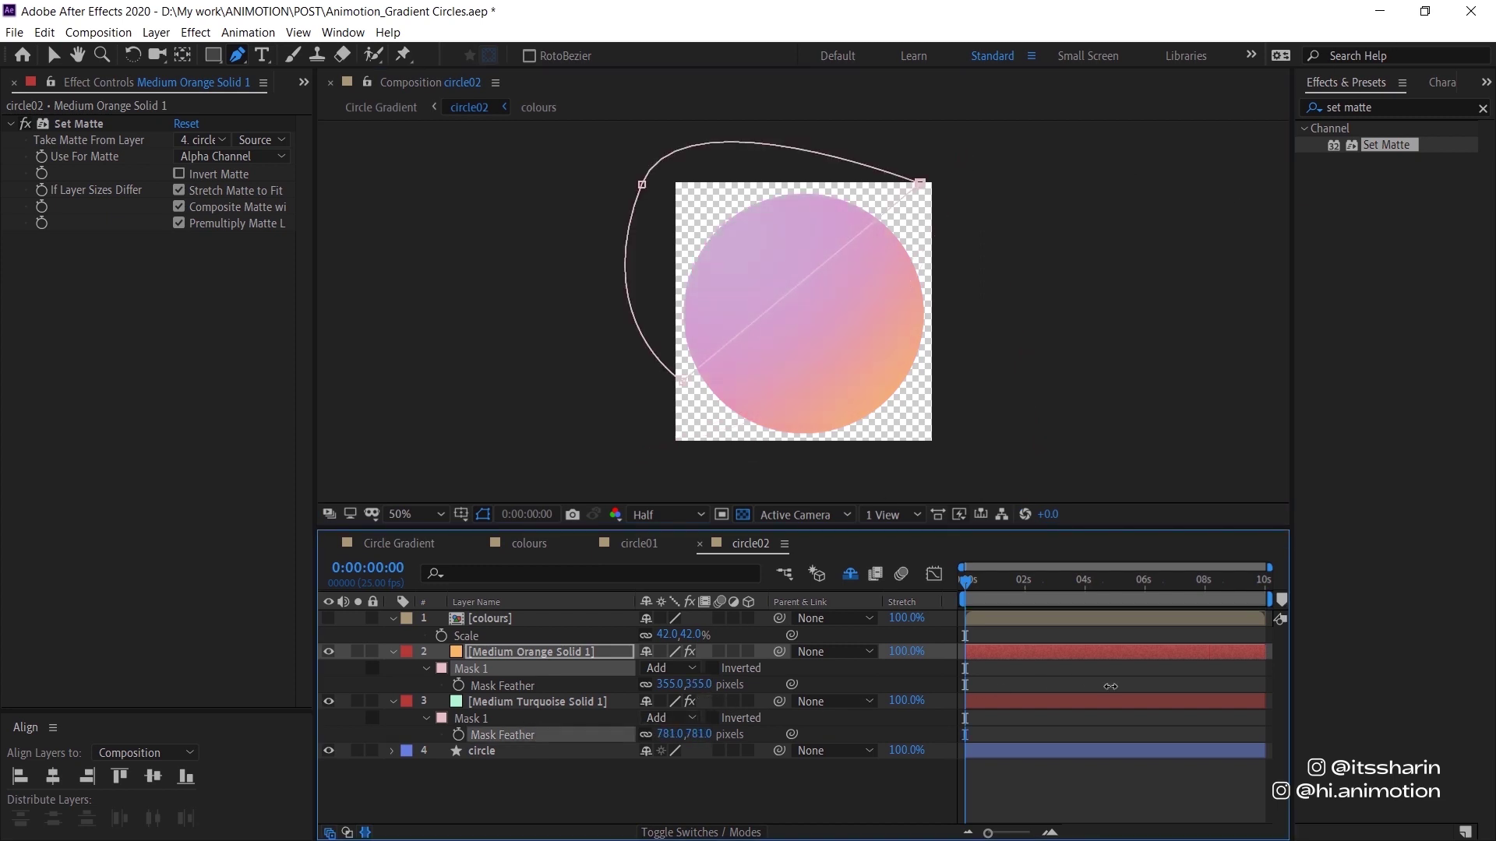
pyautogui.hotkey('ctrl', 'z')
pyautogui.hotkey('ctrl', 'z')
pyautogui.hotkey('ctrl', 'z')
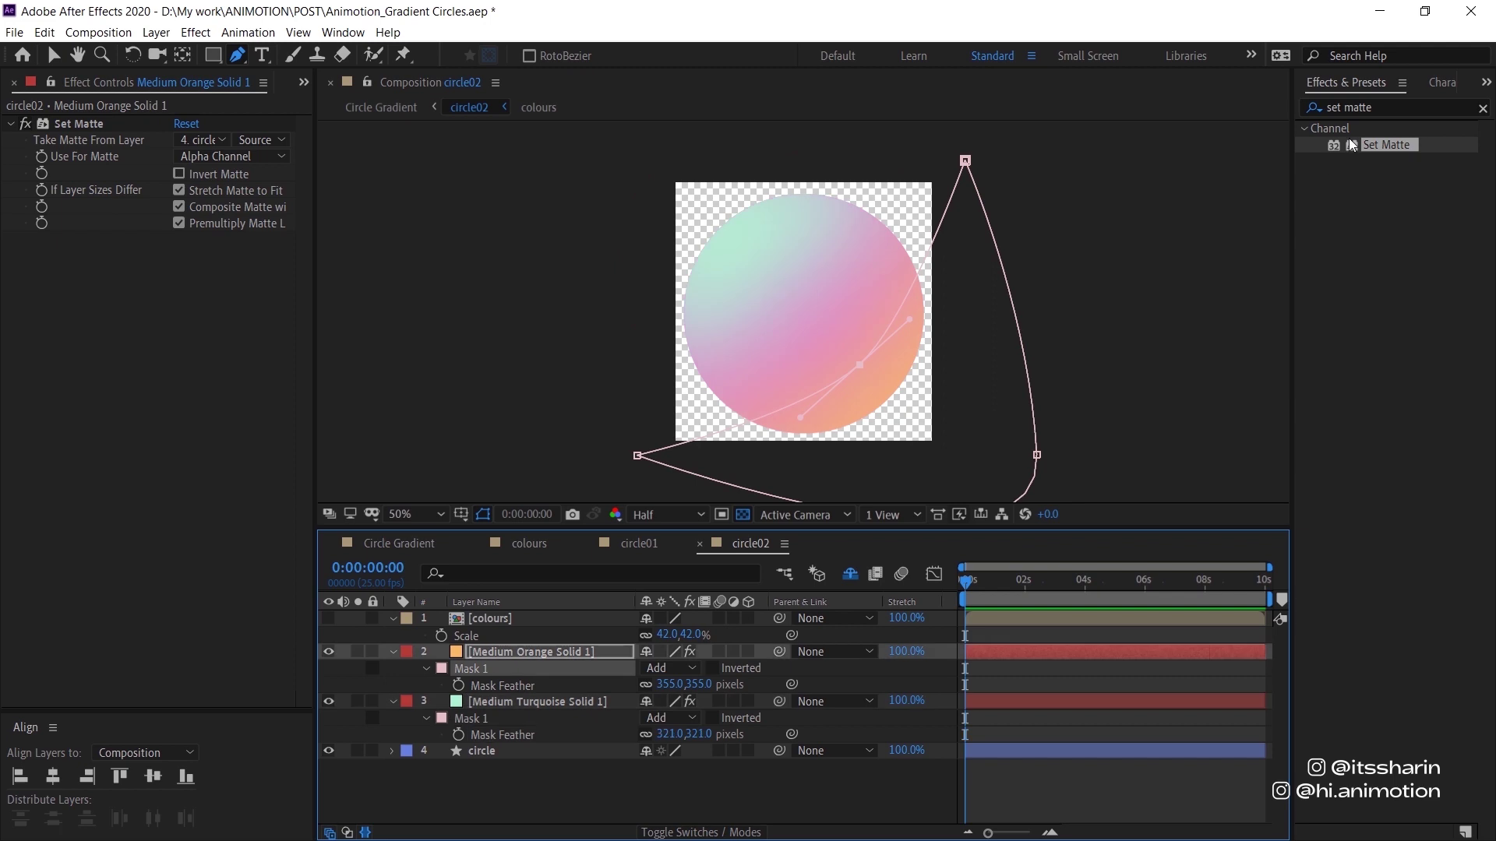
pyautogui.click(1381, 108)
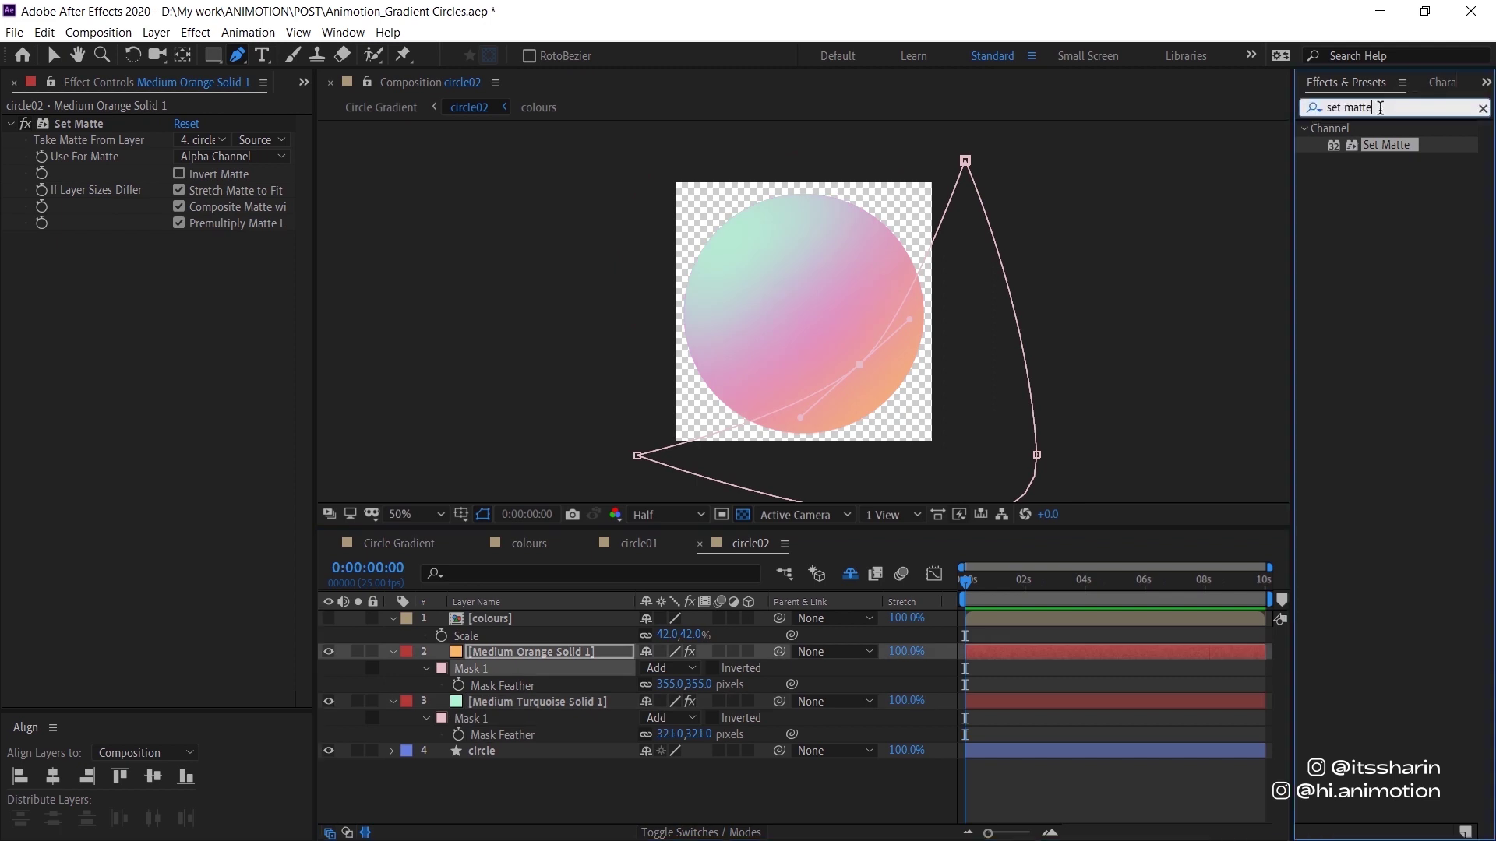
# Apply Turbulent Displace to Medium Orange Solid 1 and move Set Matte below it
pyautogui.doubleClick(1381, 107)
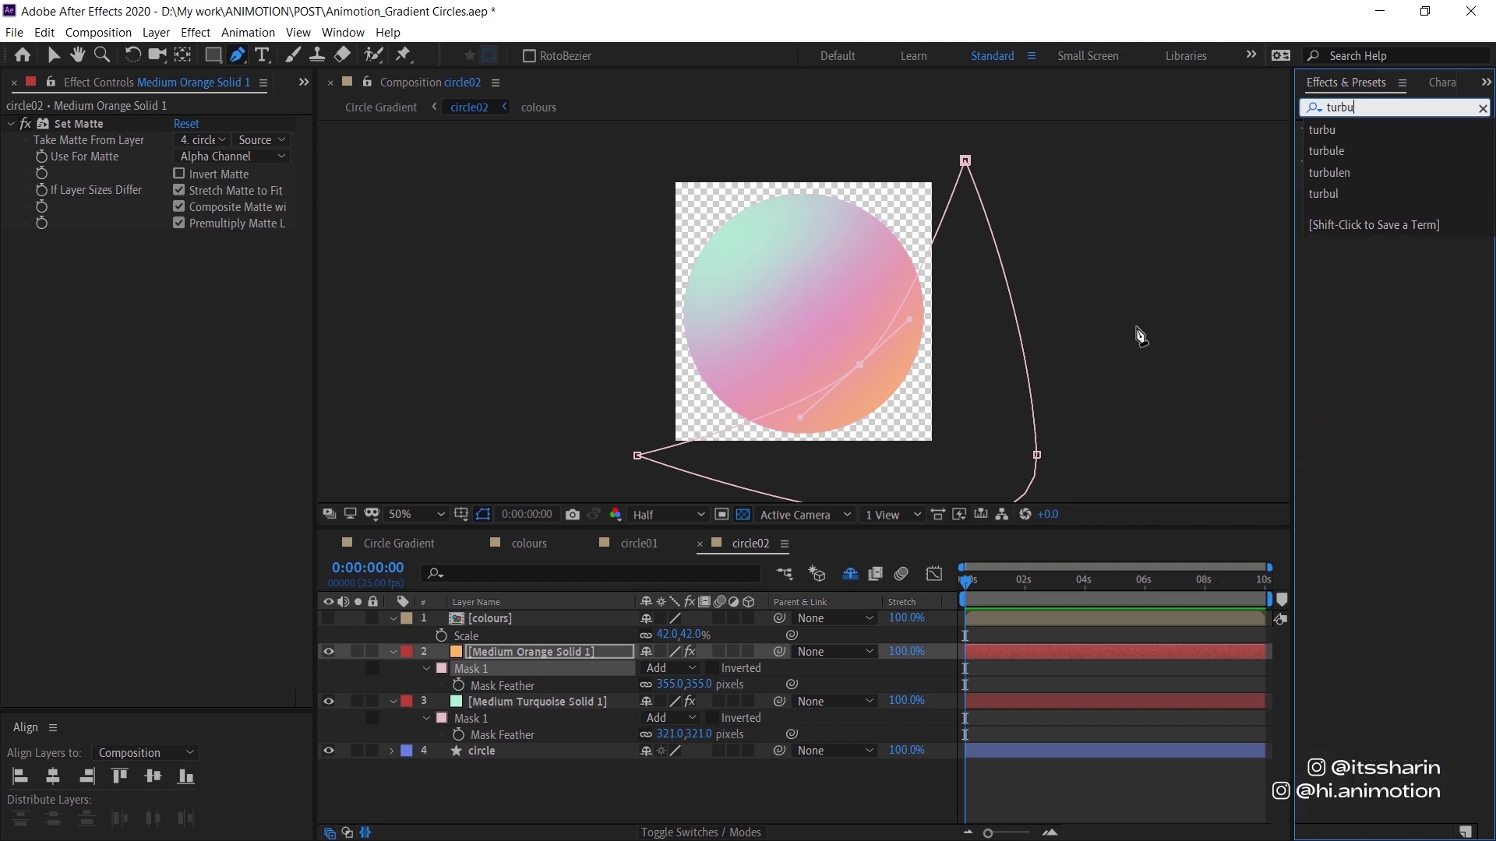
pyautogui.click(1340, 221)
pyautogui.moveTo(1375, 144); pyautogui.dragTo(528, 652)
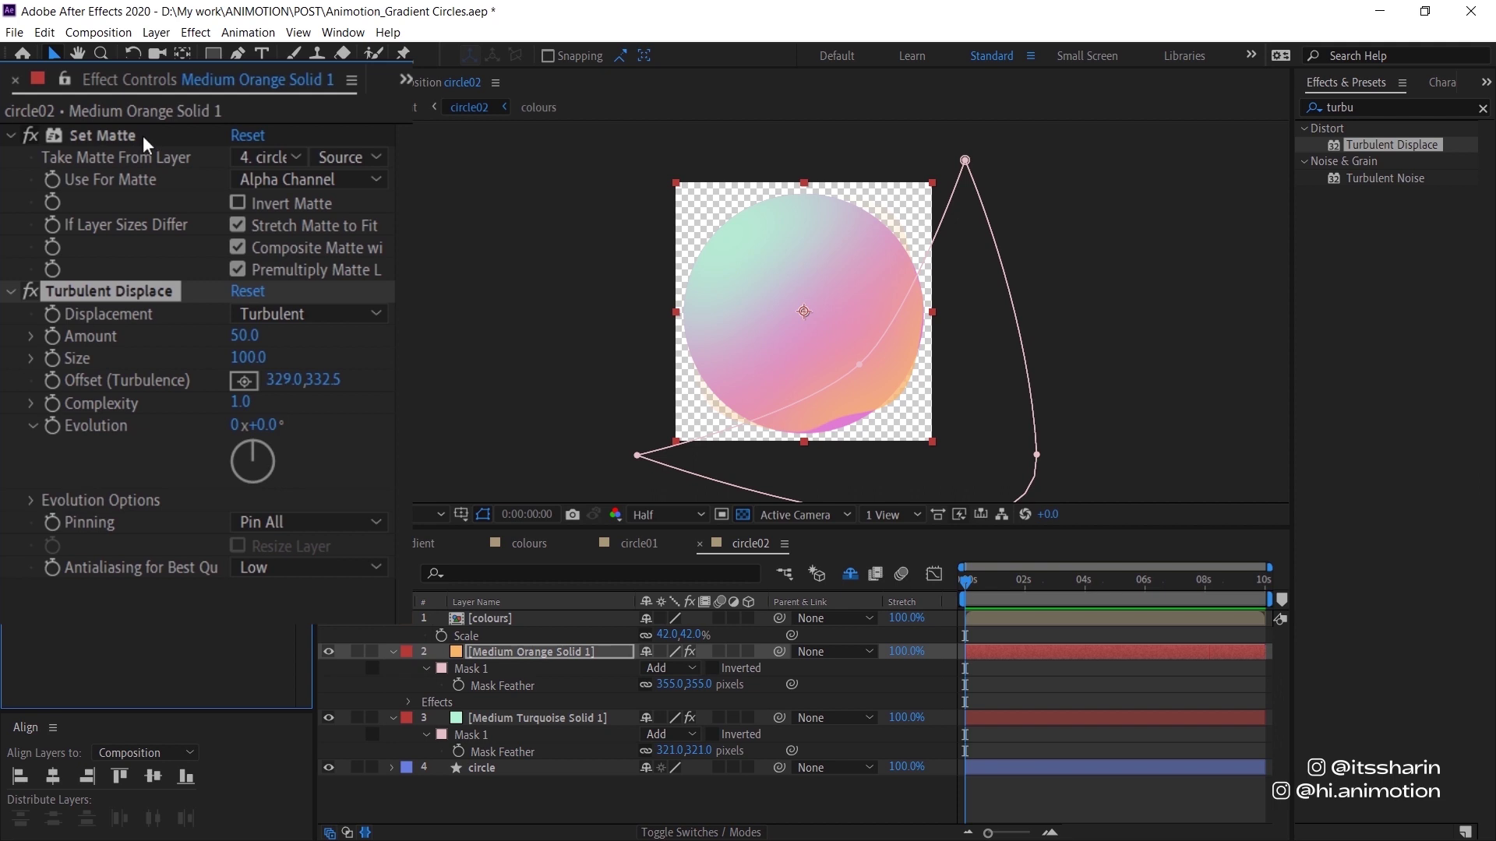
pyautogui.moveTo(142, 136); pyautogui.dragTo(185, 492)
pyautogui.moveTo(156, 577); pyautogui.dragTo(156, 580)
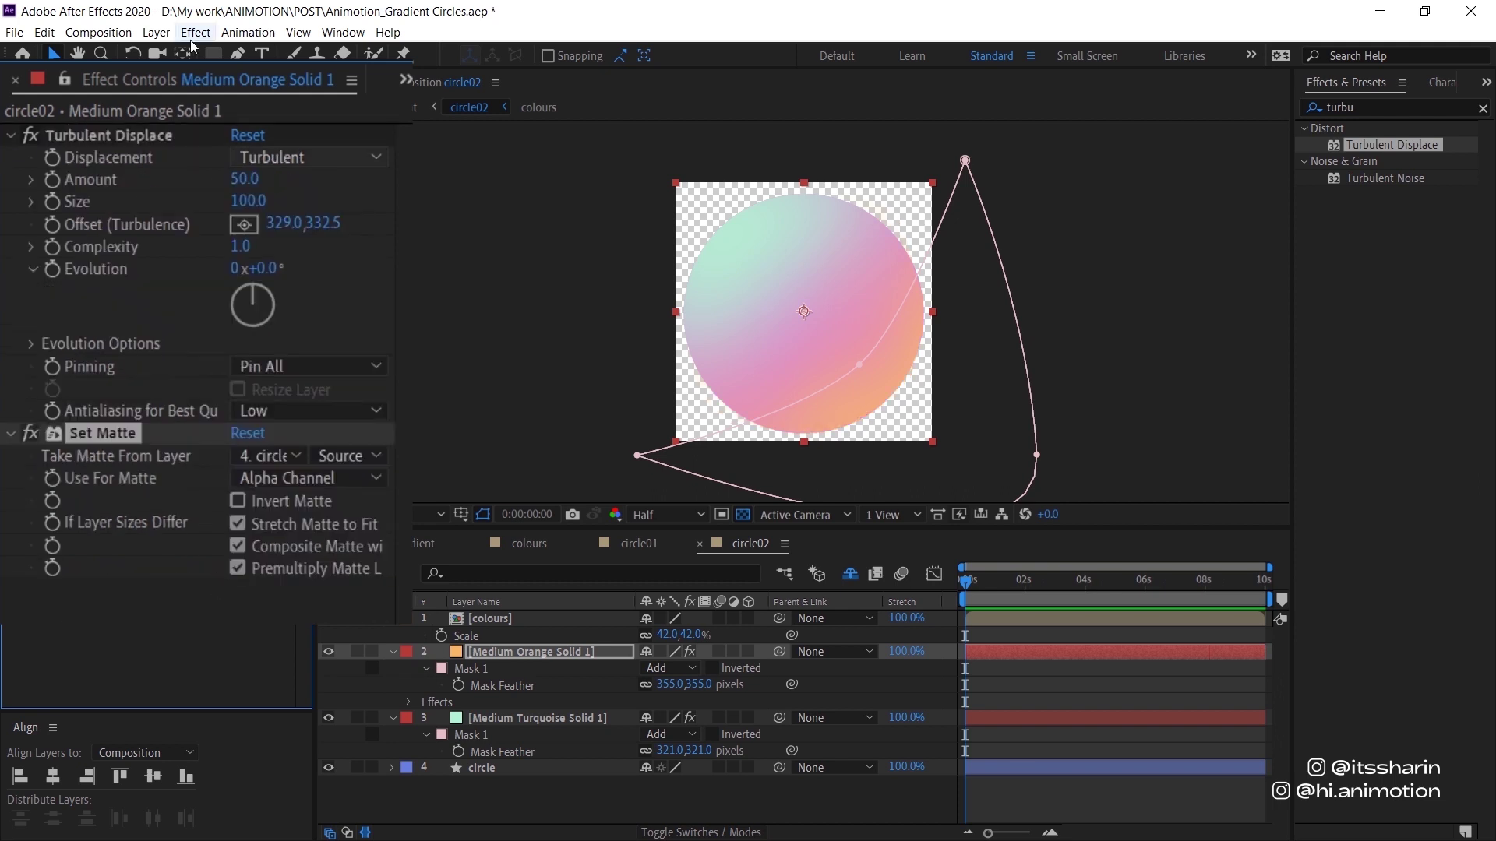
# Drive the Turbulent Displace Evolution with the expression time*200 and preview it
pyautogui.keyDown('alt'); pyautogui.click(53, 273); pyautogui.keyUp('alt')
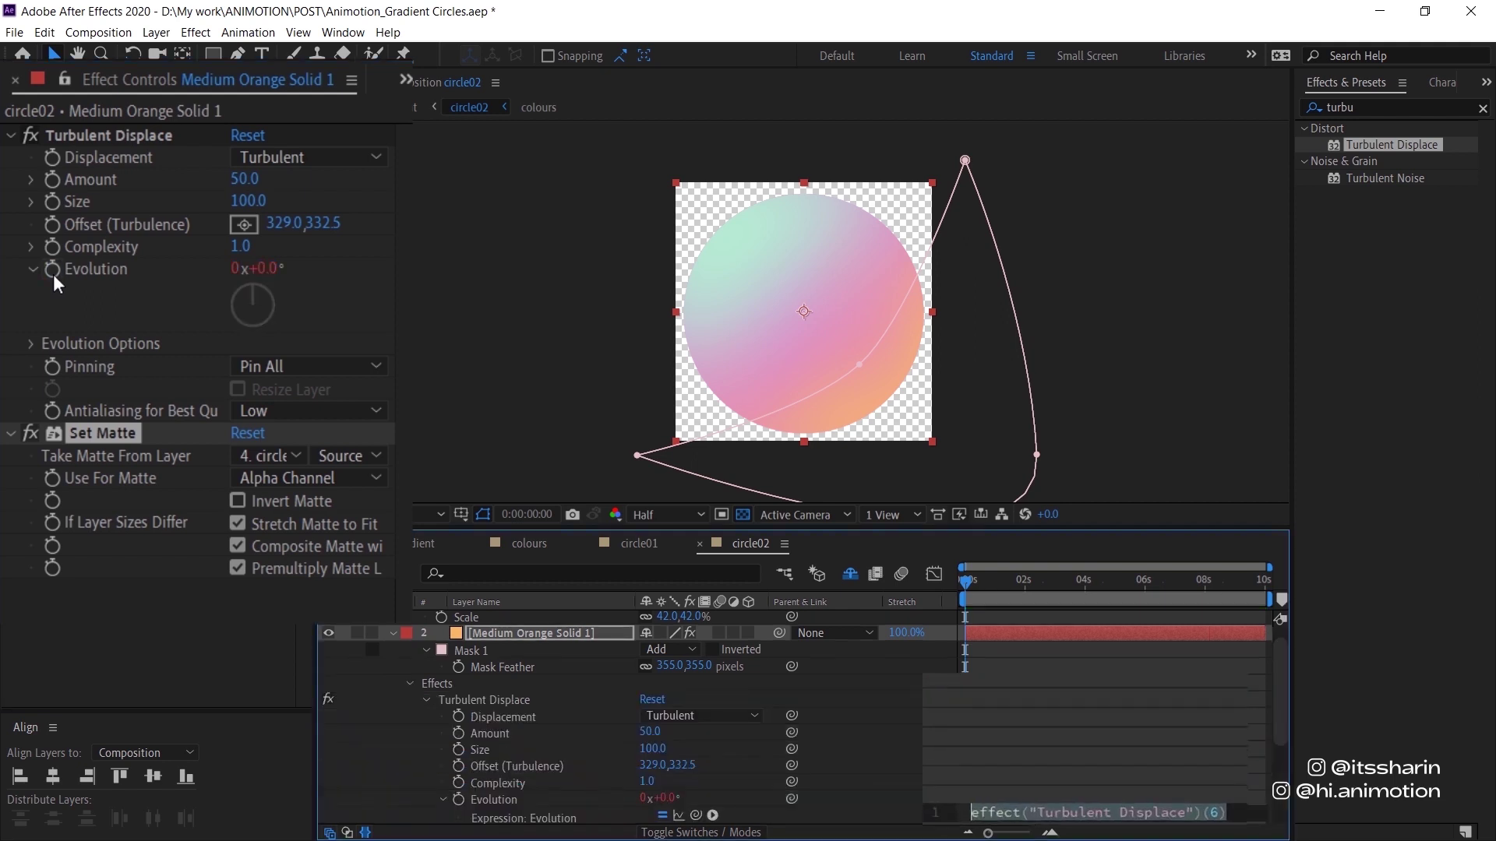
pyautogui.write('time*')
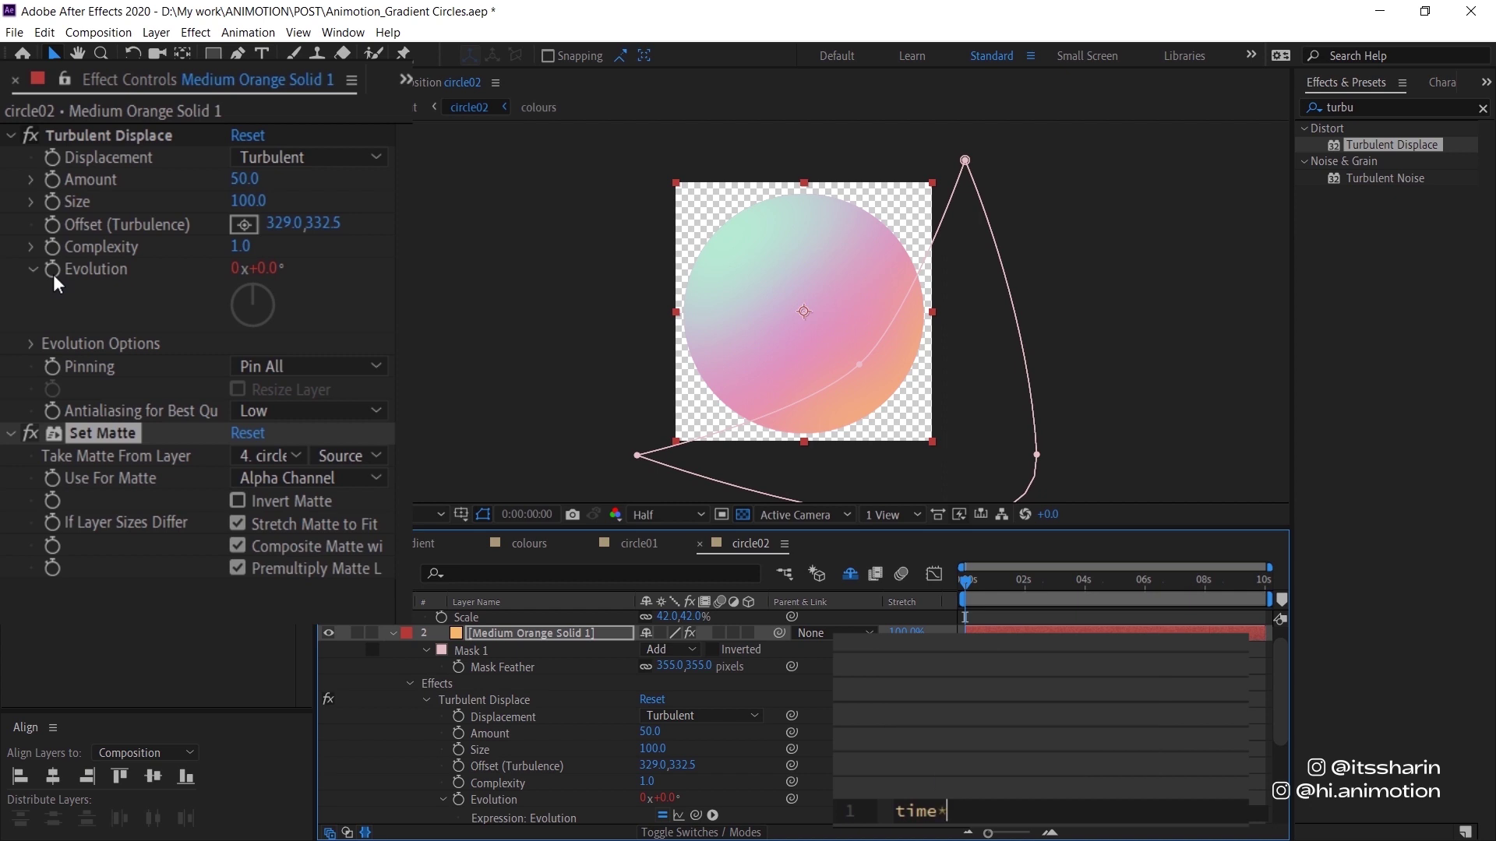
pyautogui.write('200')
pyautogui.click(975, 665)
pyautogui.press('space')
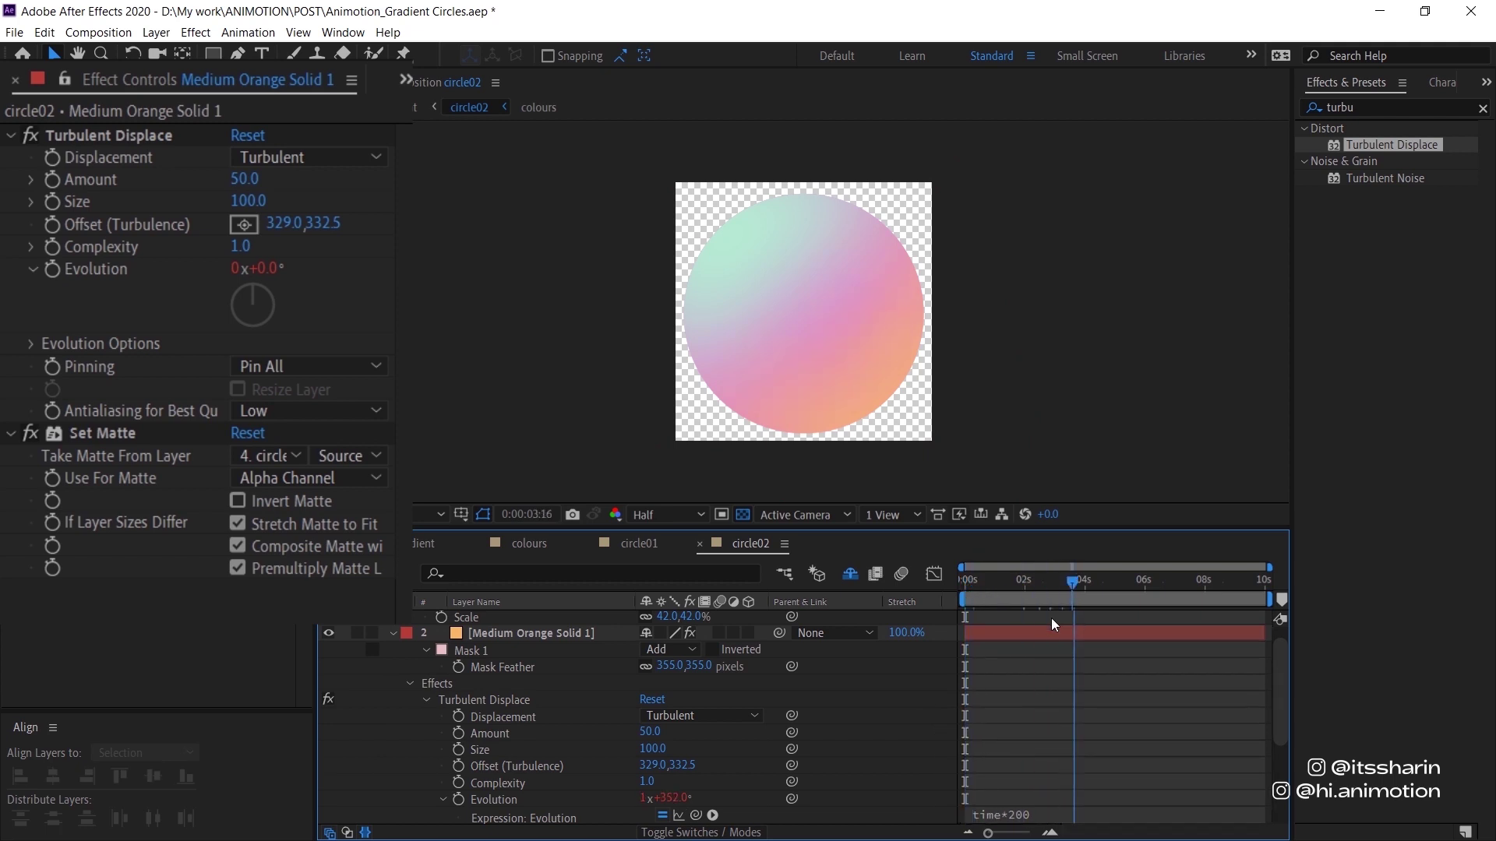
# Raise the turbulence Amount to 74 and Size to 148, checking the warp around 1:21
pyautogui.moveTo(1051, 619); pyautogui.dragTo(1026, 623)
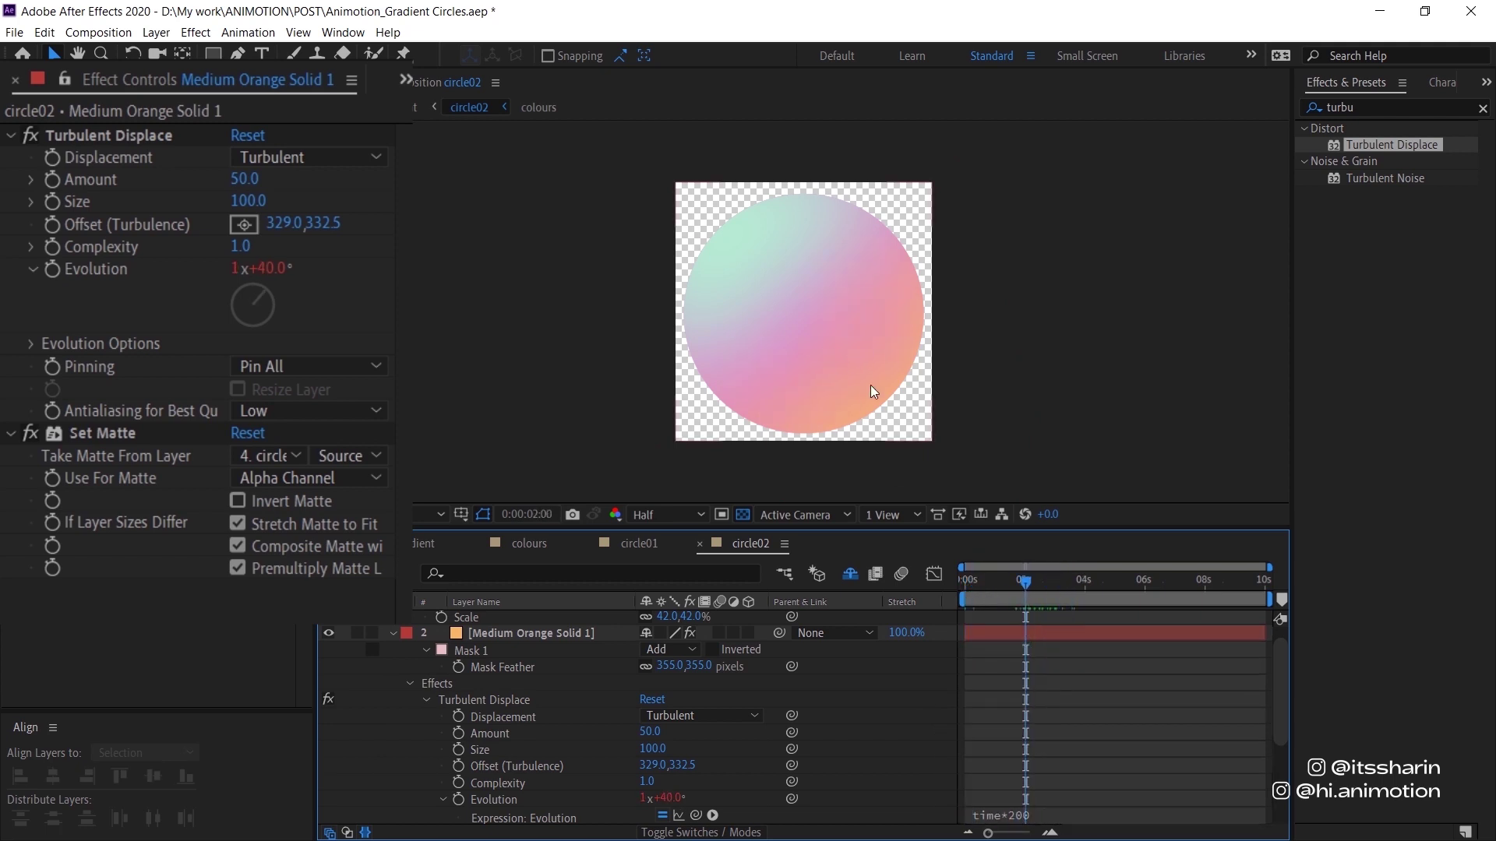
pyautogui.click(1019, 583)
pyautogui.press('.')
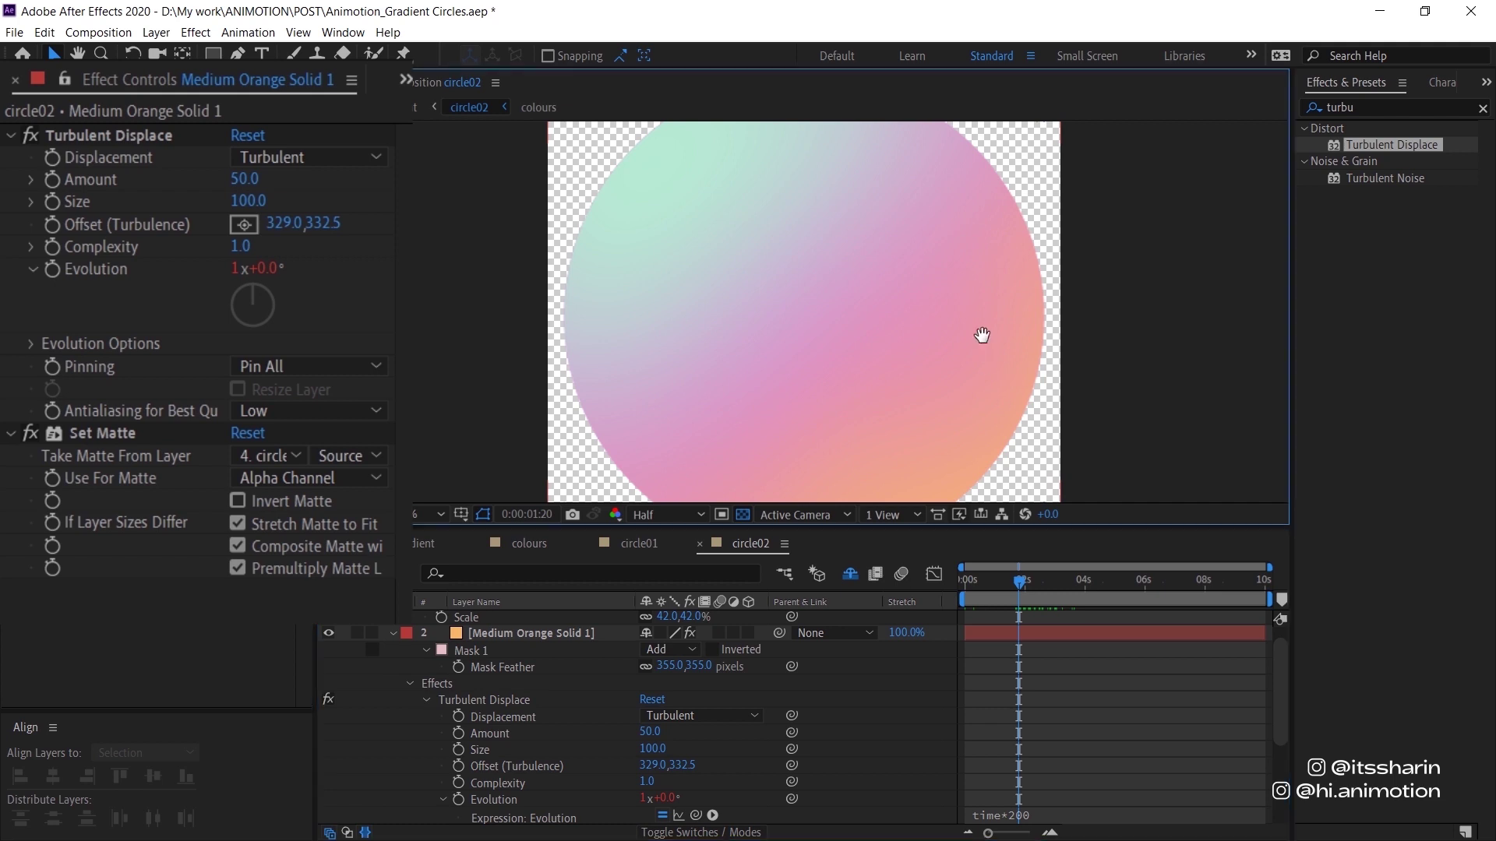
pyautogui.moveTo(982, 335); pyautogui.dragTo(977, 335)
pyautogui.moveTo(1031, 585)
pyautogui.mouseDown()
pyautogui.moveTo(1057, 584)
pyautogui.moveTo(1021, 583)
pyautogui.mouseUp()
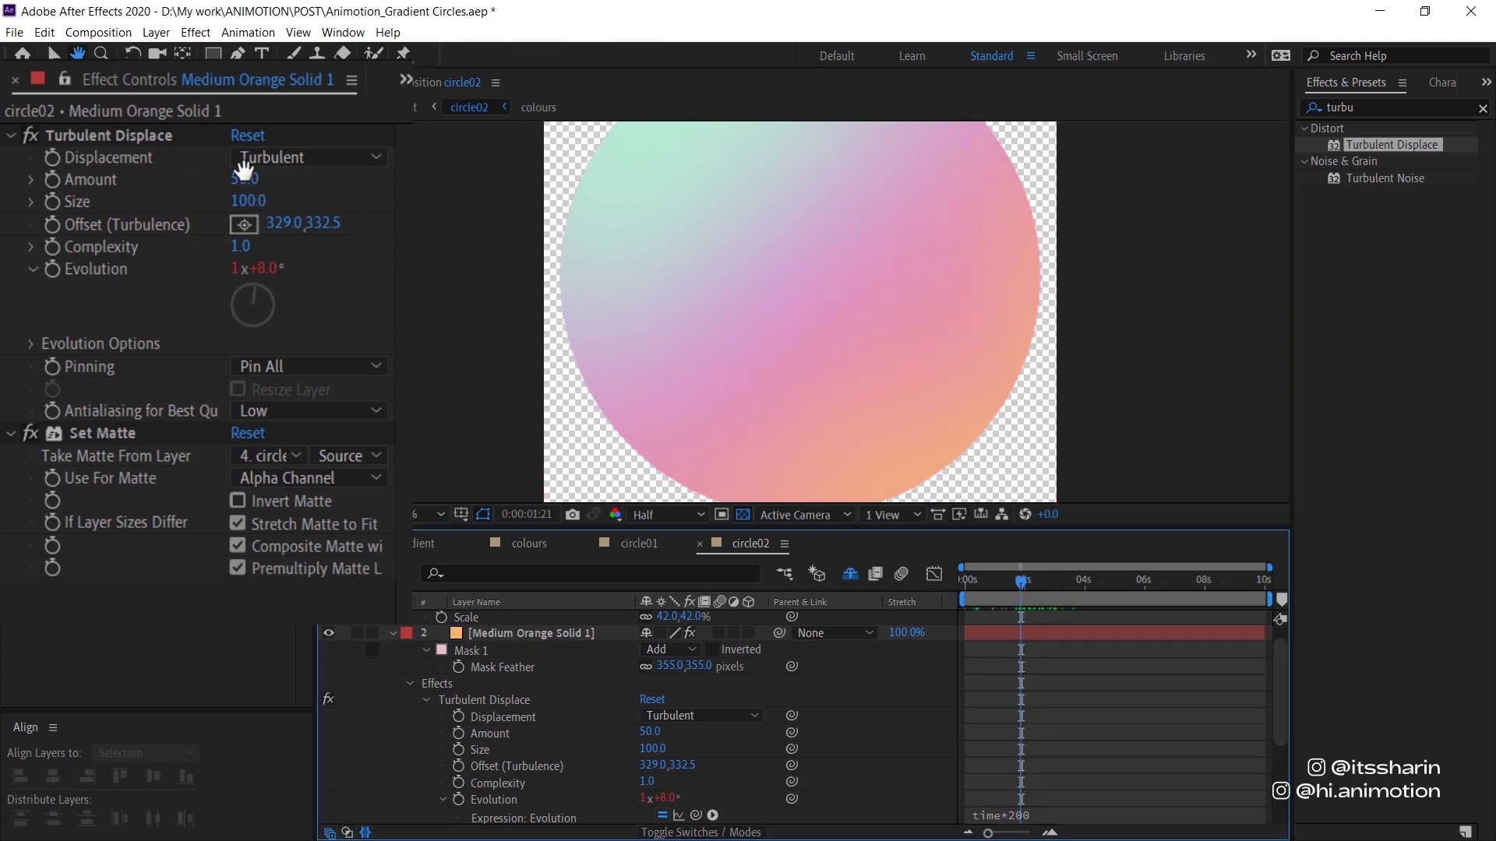
pyautogui.moveTo(238, 179); pyautogui.dragTo(300, 194)
pyautogui.click(392, 634)
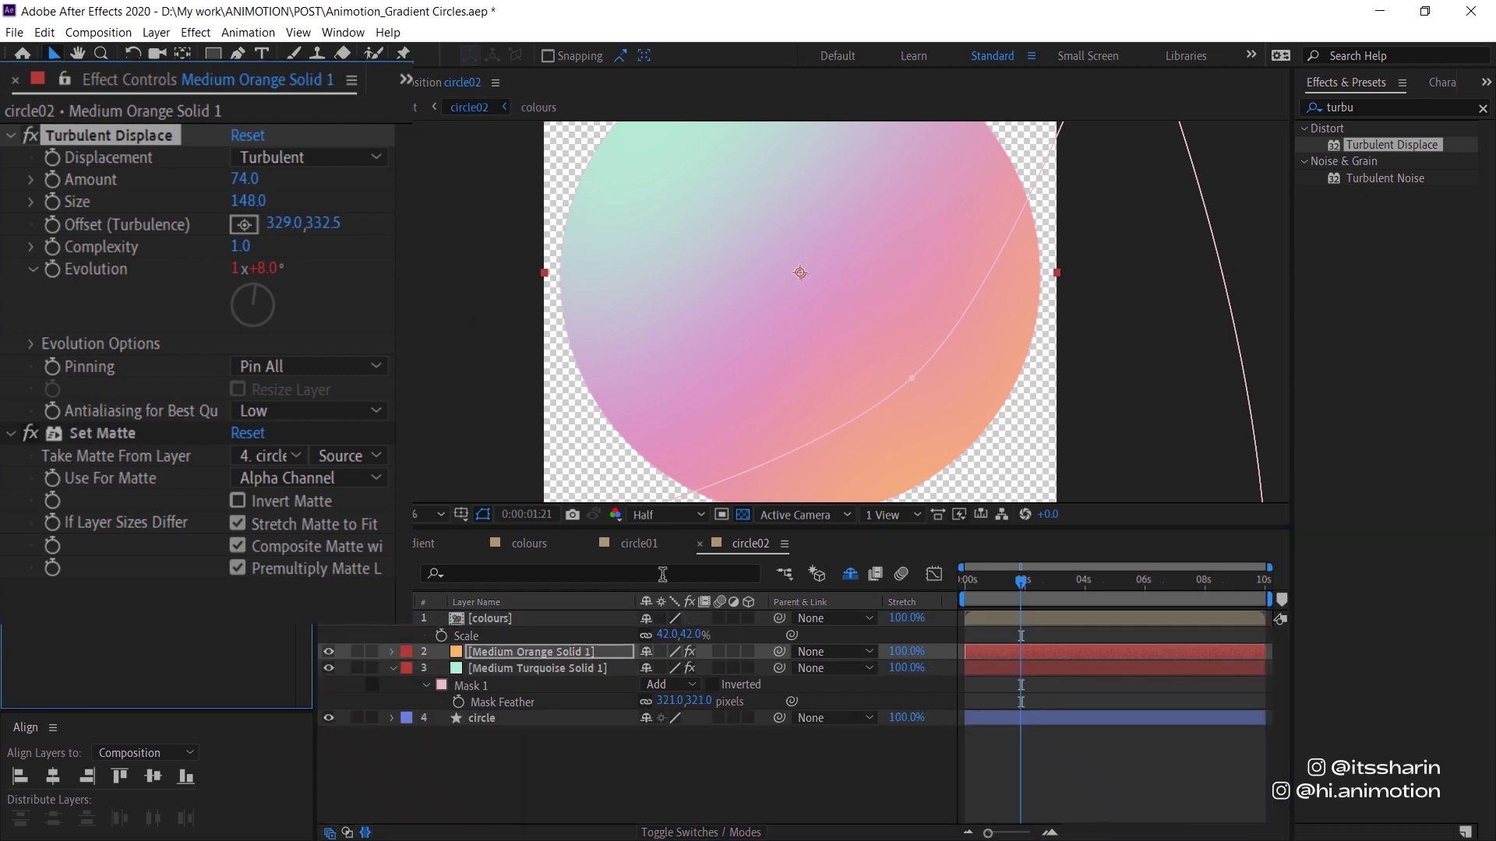
# Paste Turbulent Displace onto the turquoise solid ahead of Set Matte, with Amount 106 and Size 182
pyautogui.click(531, 670)
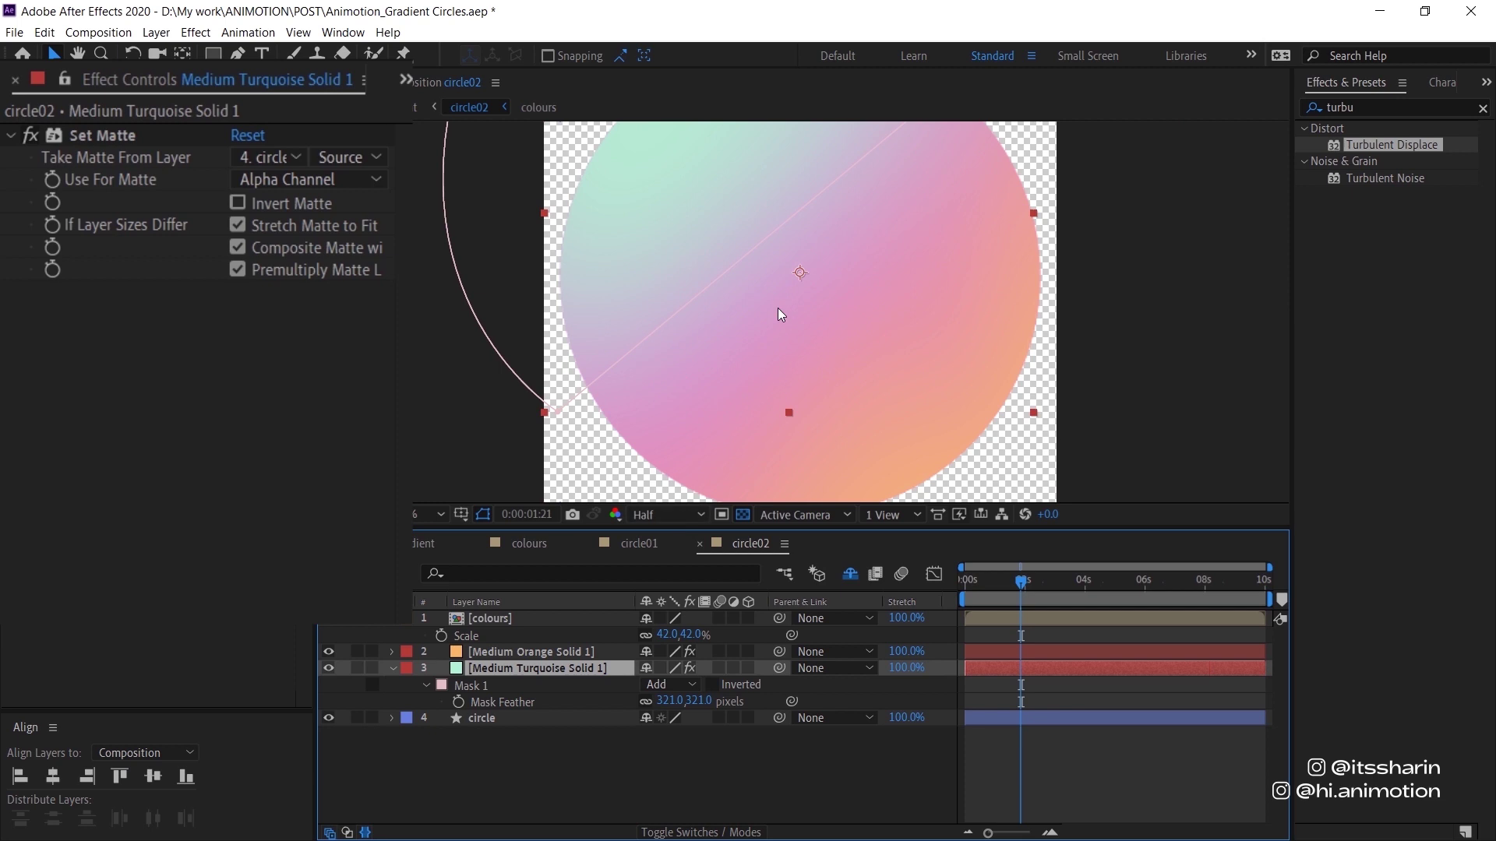
pyautogui.hotkey('ctrl', 'v')
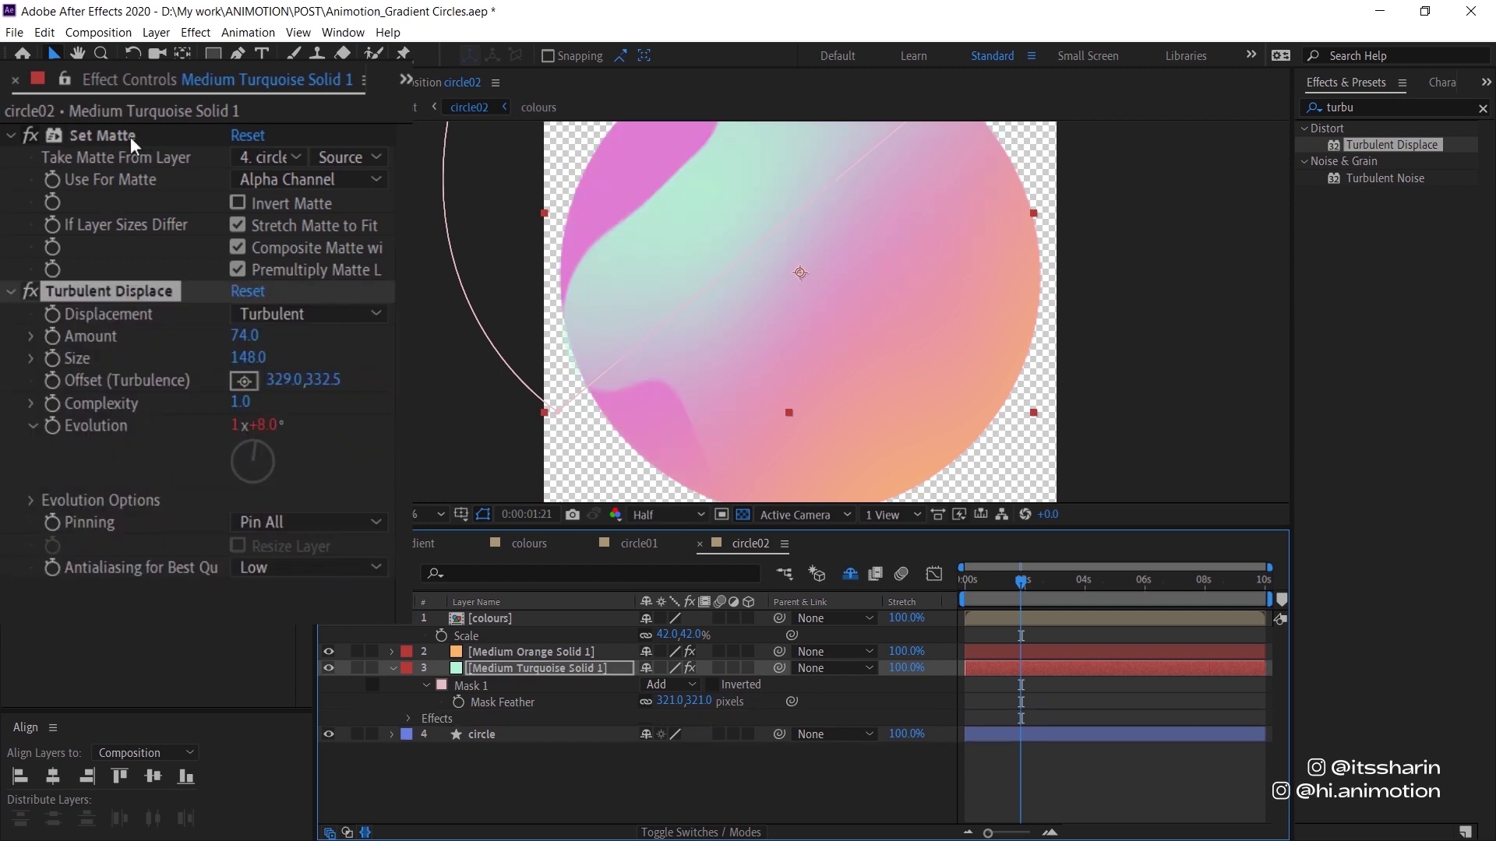
pyautogui.moveTo(133, 144); pyautogui.dragTo(178, 616)
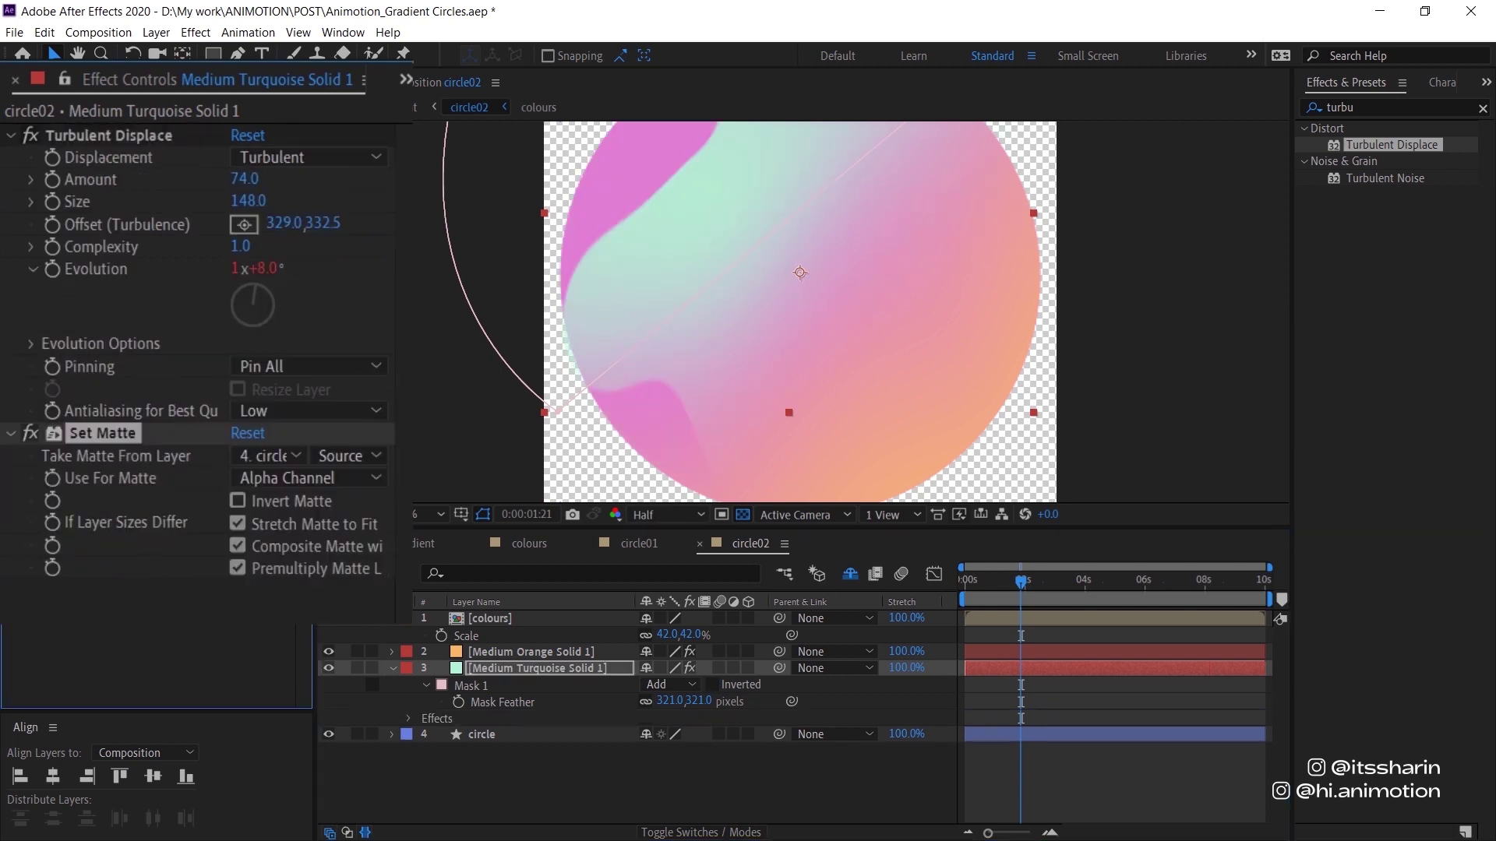
pyautogui.press(',')
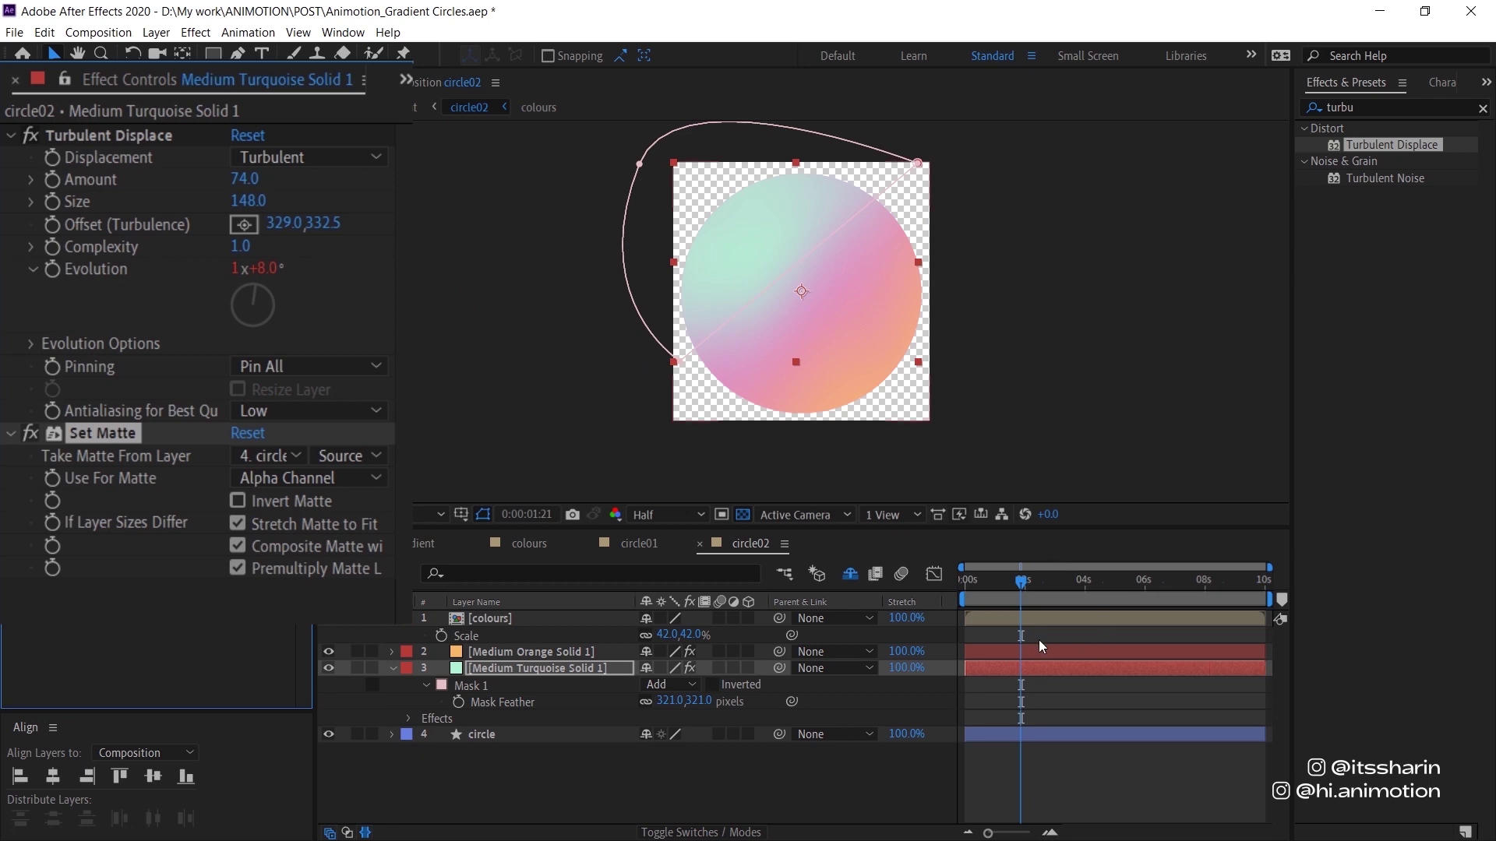
pyautogui.moveTo(1012, 588); pyautogui.dragTo(966, 601)
pyautogui.press('space')
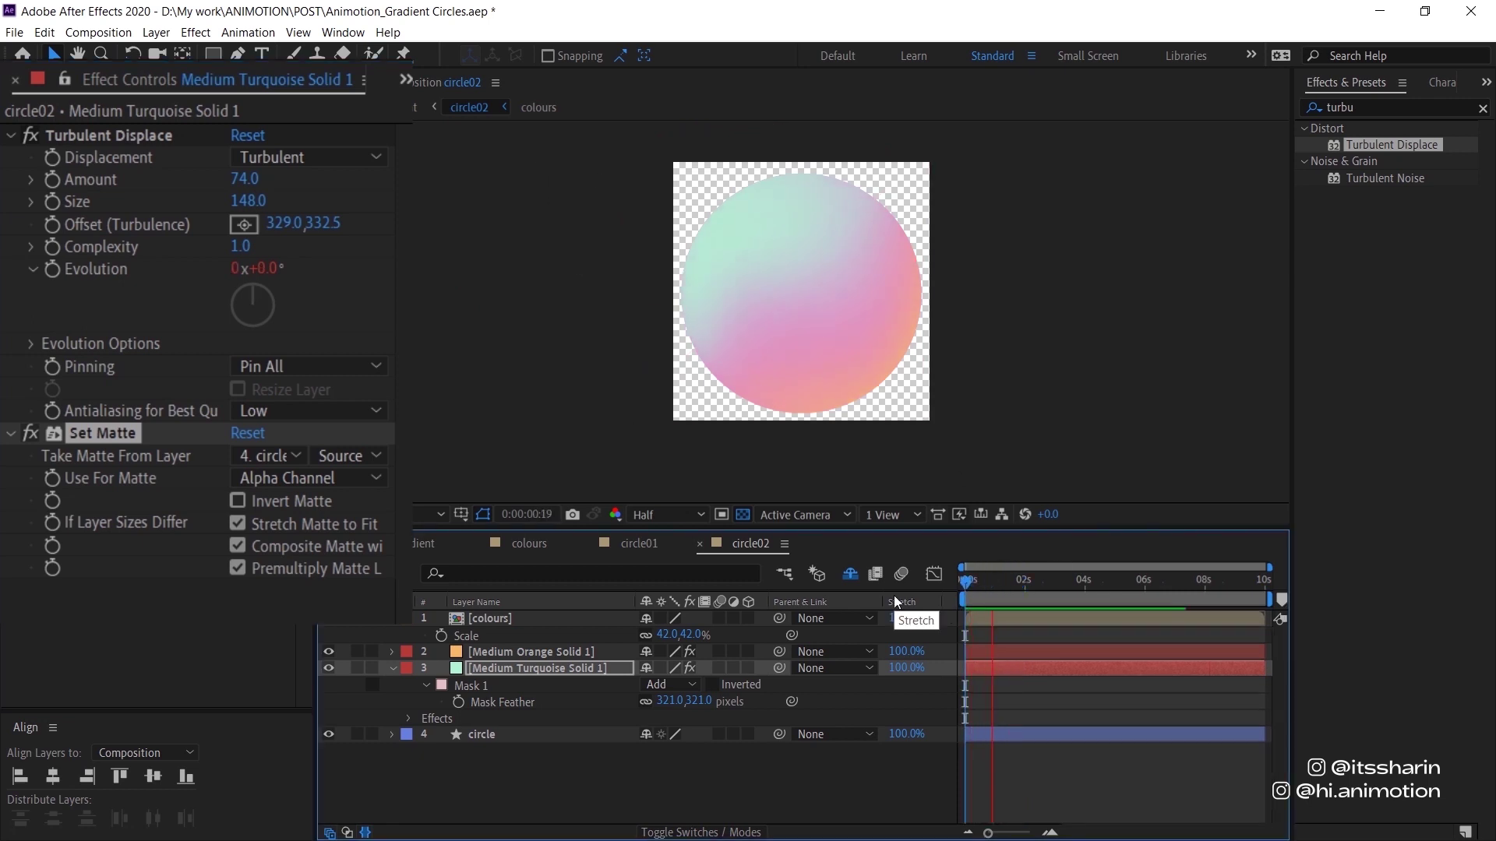
pyautogui.moveTo(239, 179); pyautogui.dragTo(269, 201)
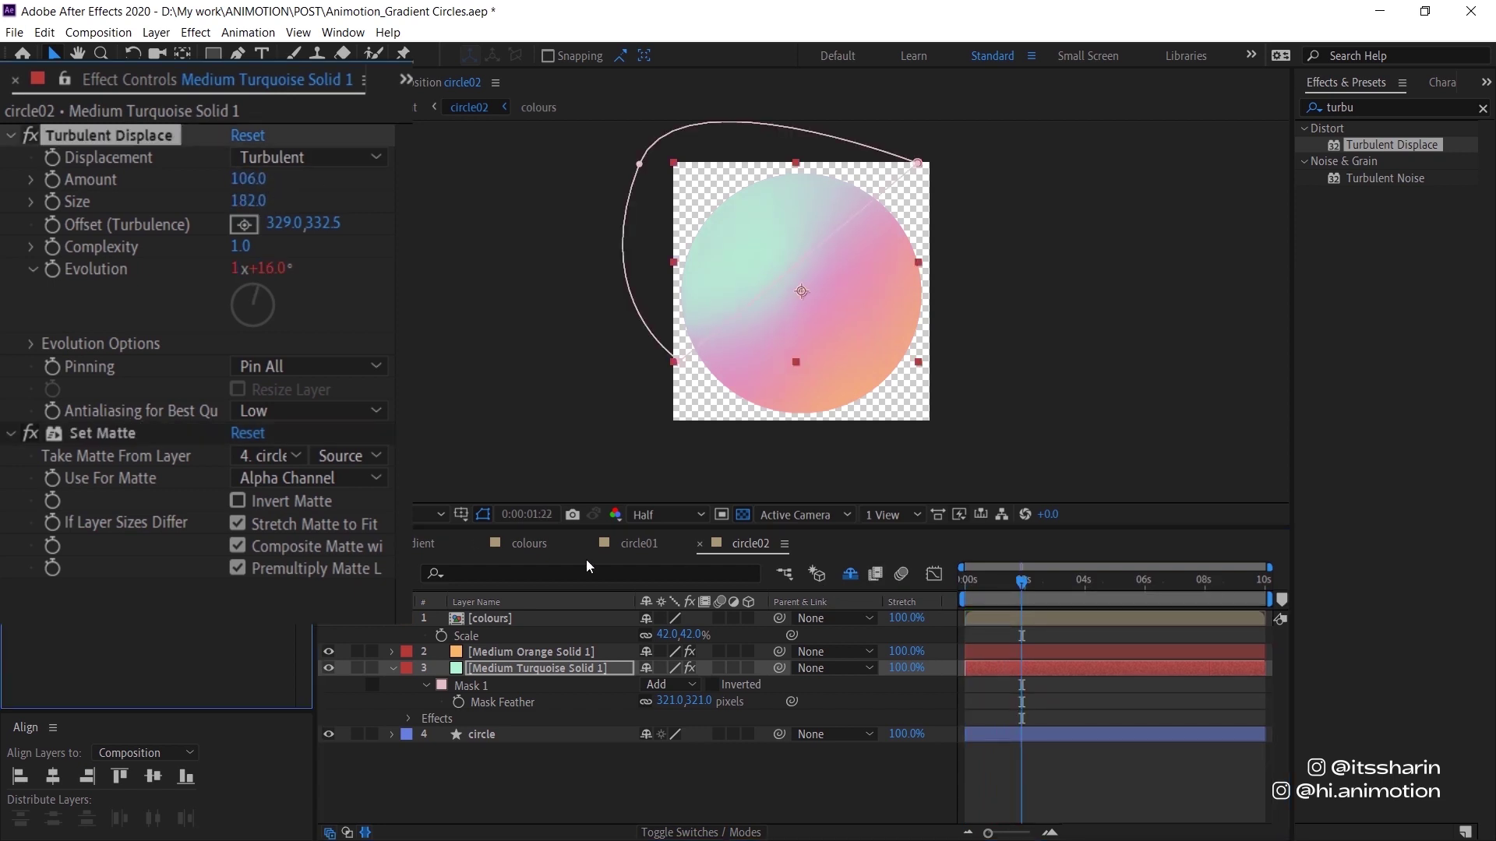
# Hide the [colours] layer in the Circle Gradient comp and preview the two-circle animation
pyautogui.click(414, 543)
pyautogui.click(1073, 741)
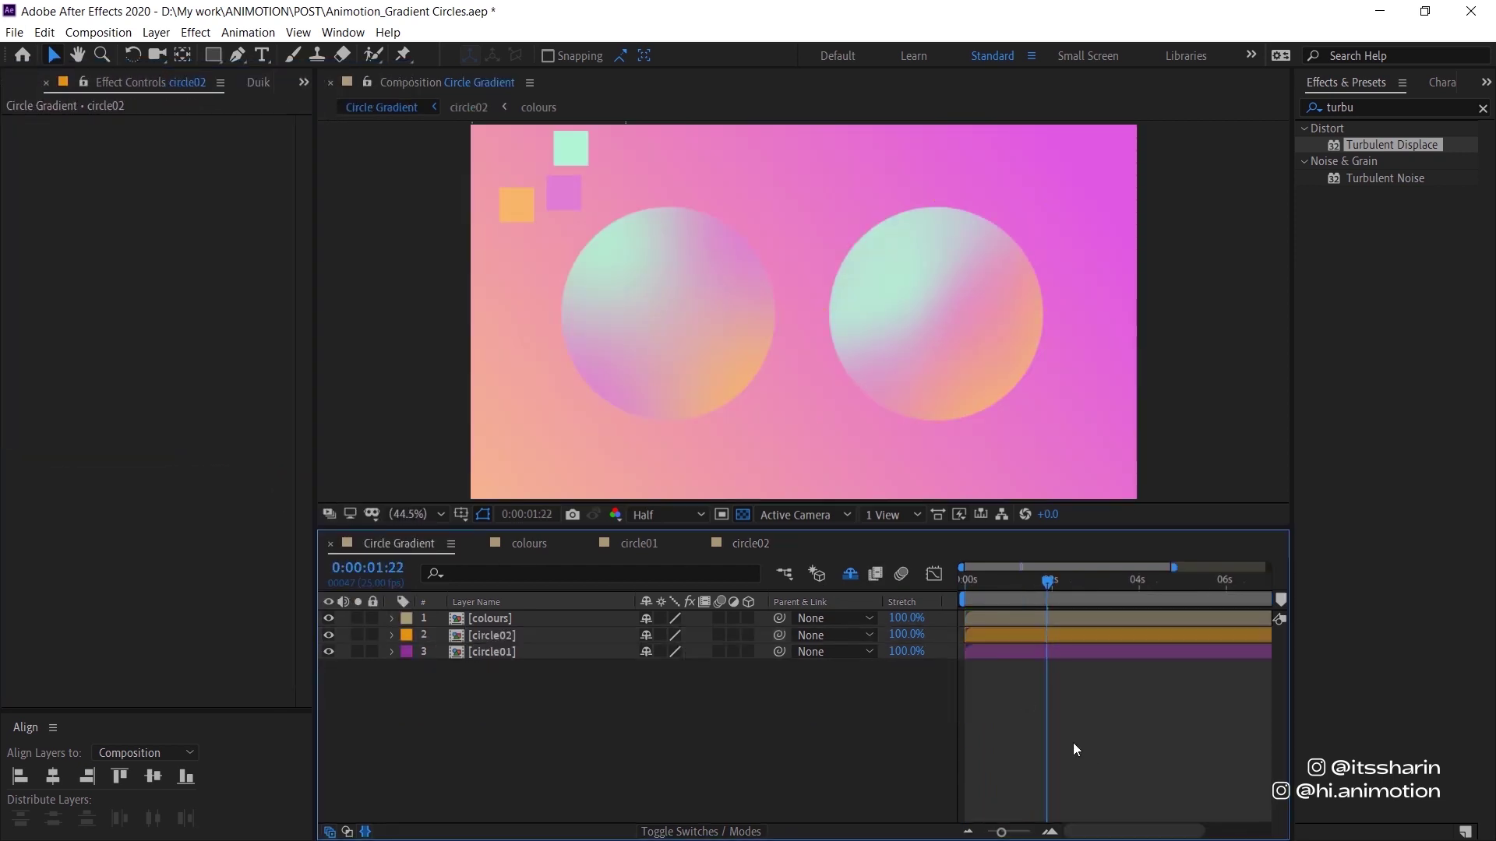
pyautogui.click(329, 618)
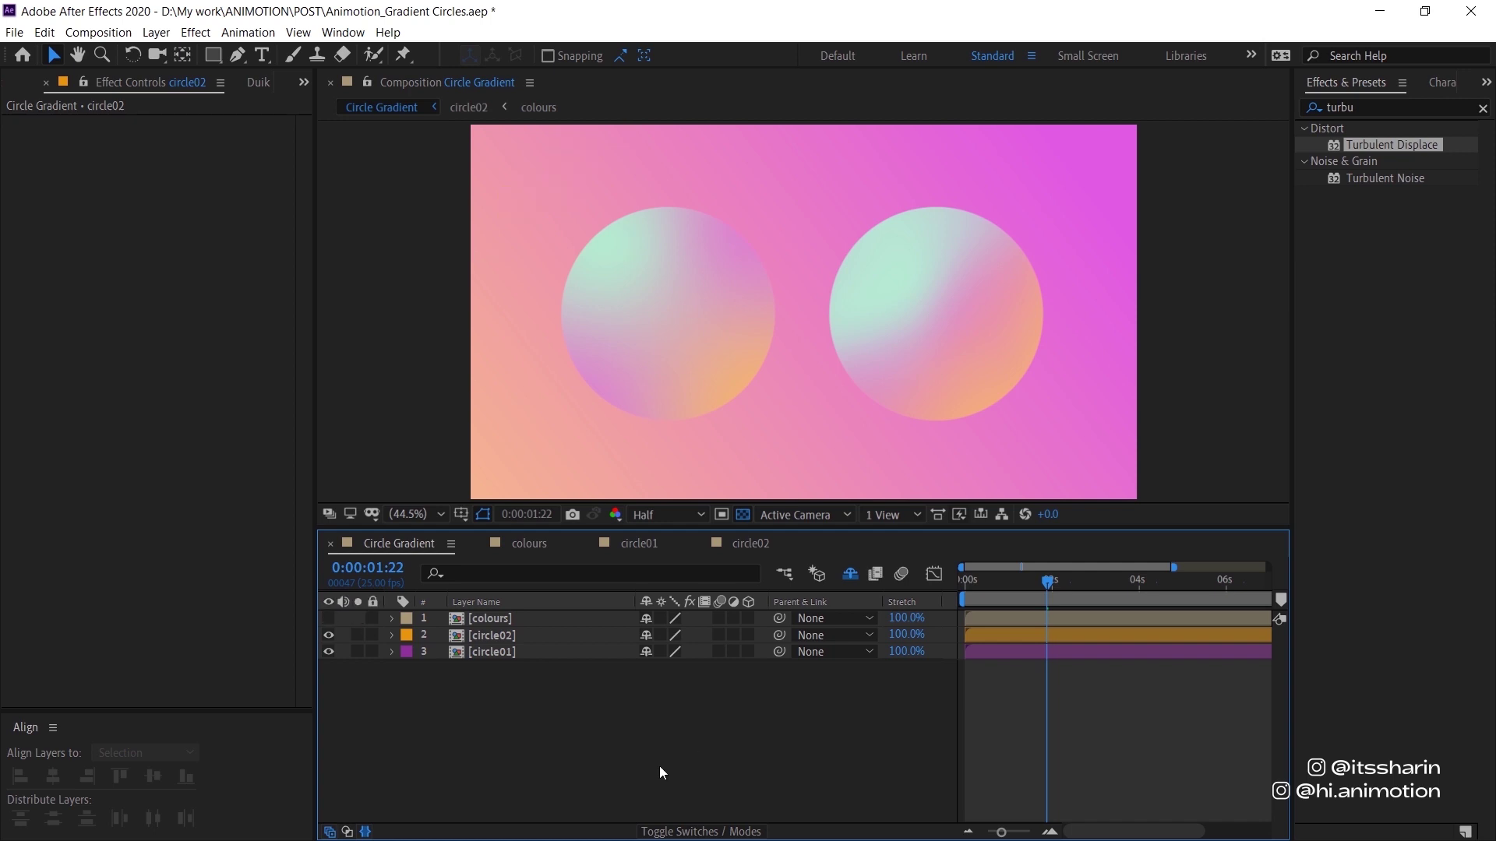
pyautogui.press('space')
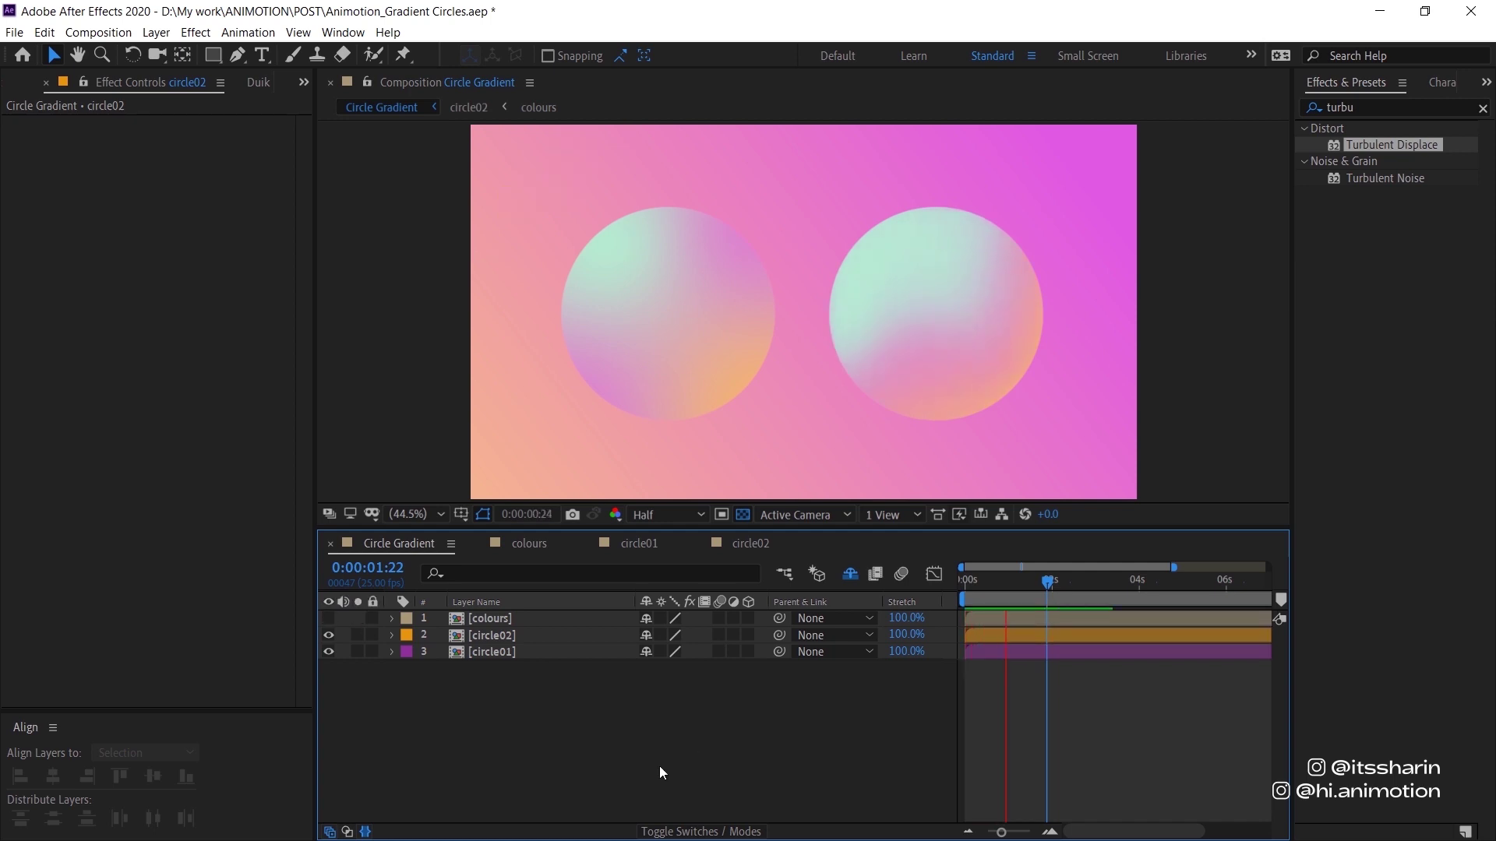